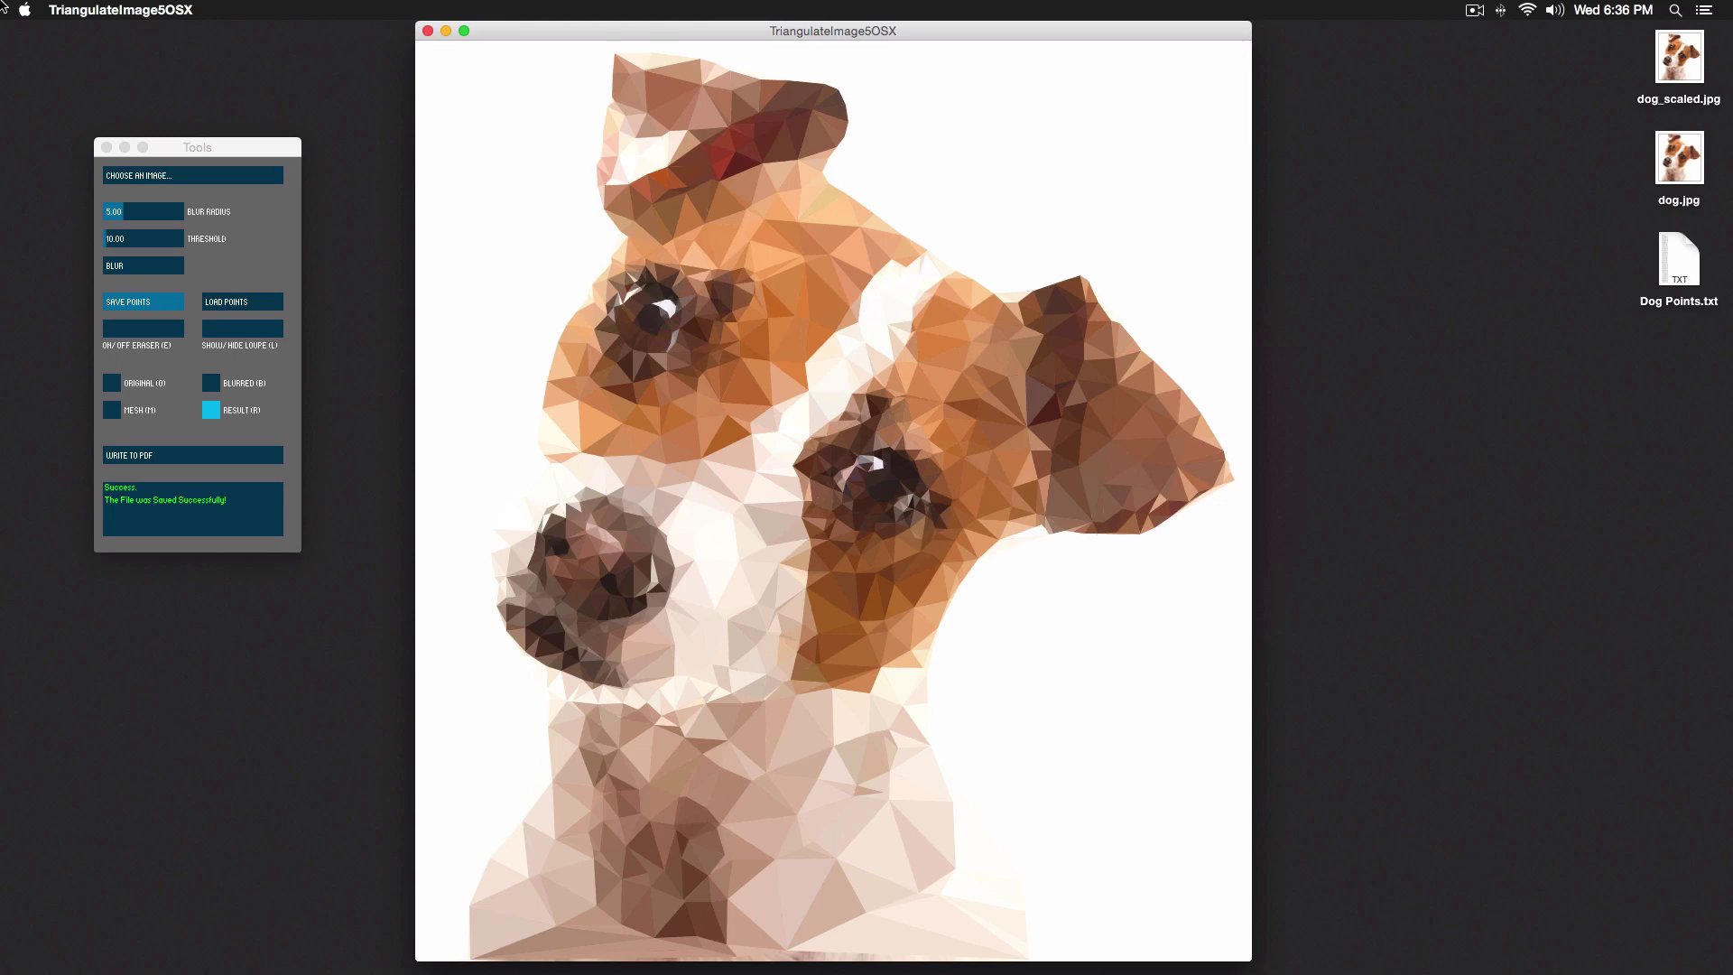
# - Compare the original dog photo with its triangulated result by switching between the two display modes
pyautogui.moveTo(784, 29); pyautogui.dragTo(799, 7)
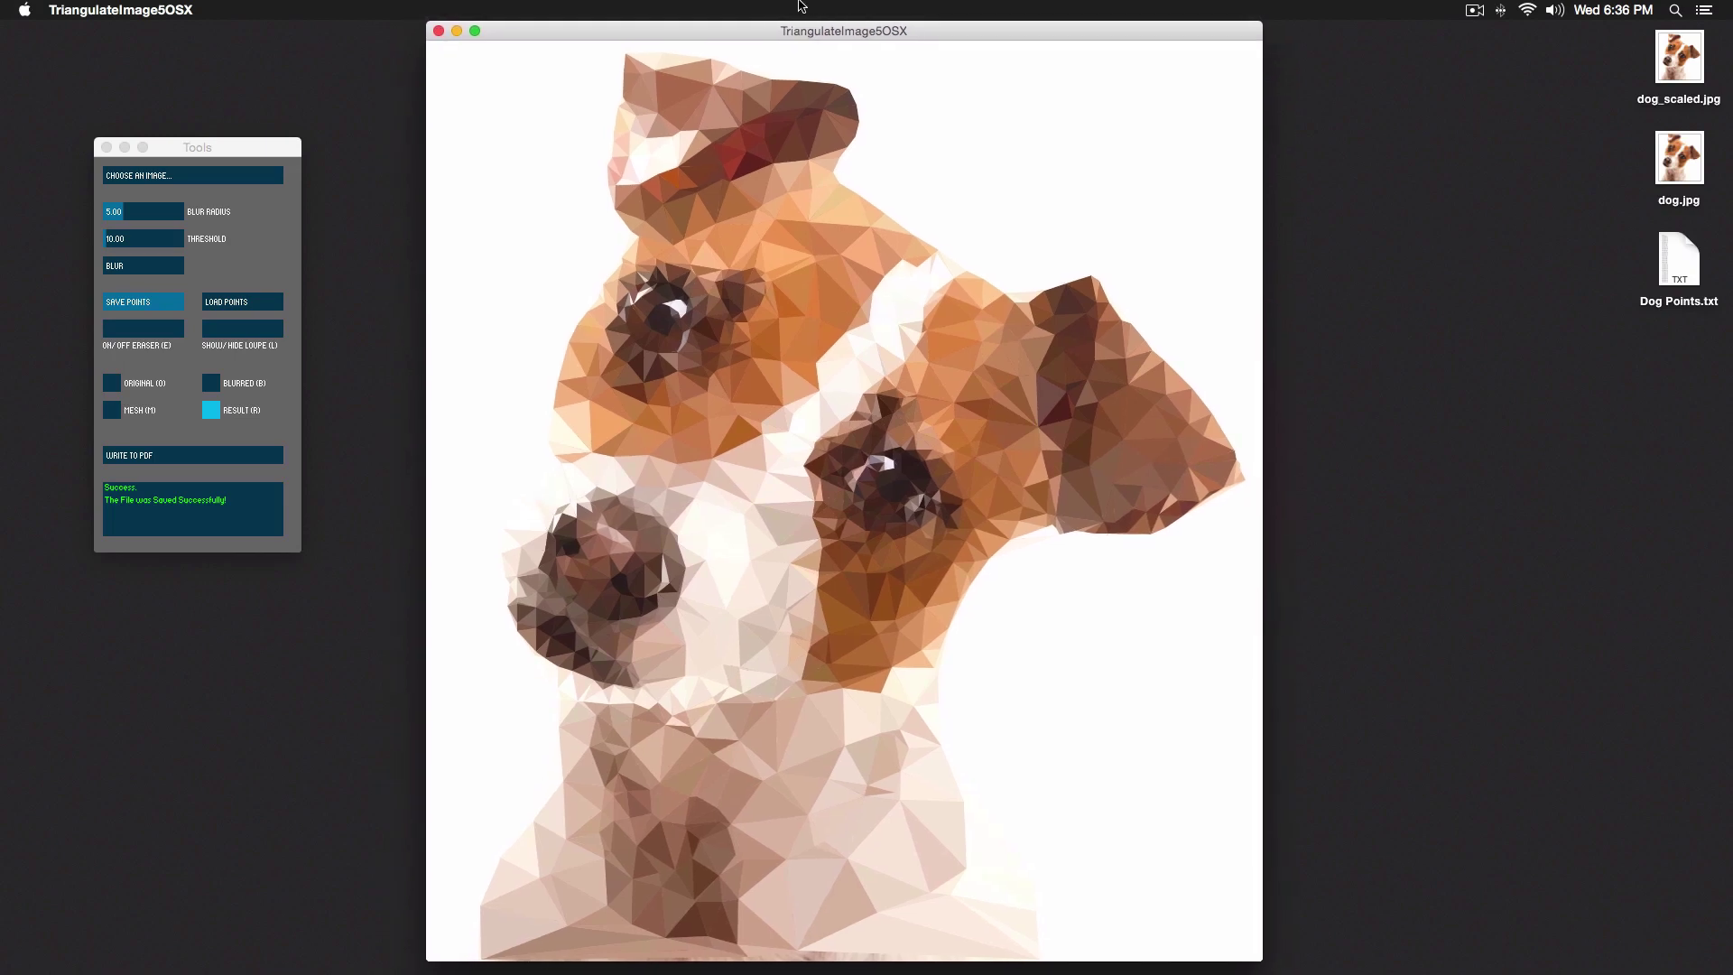
pyautogui.click(114, 386)
pyautogui.click(212, 412)
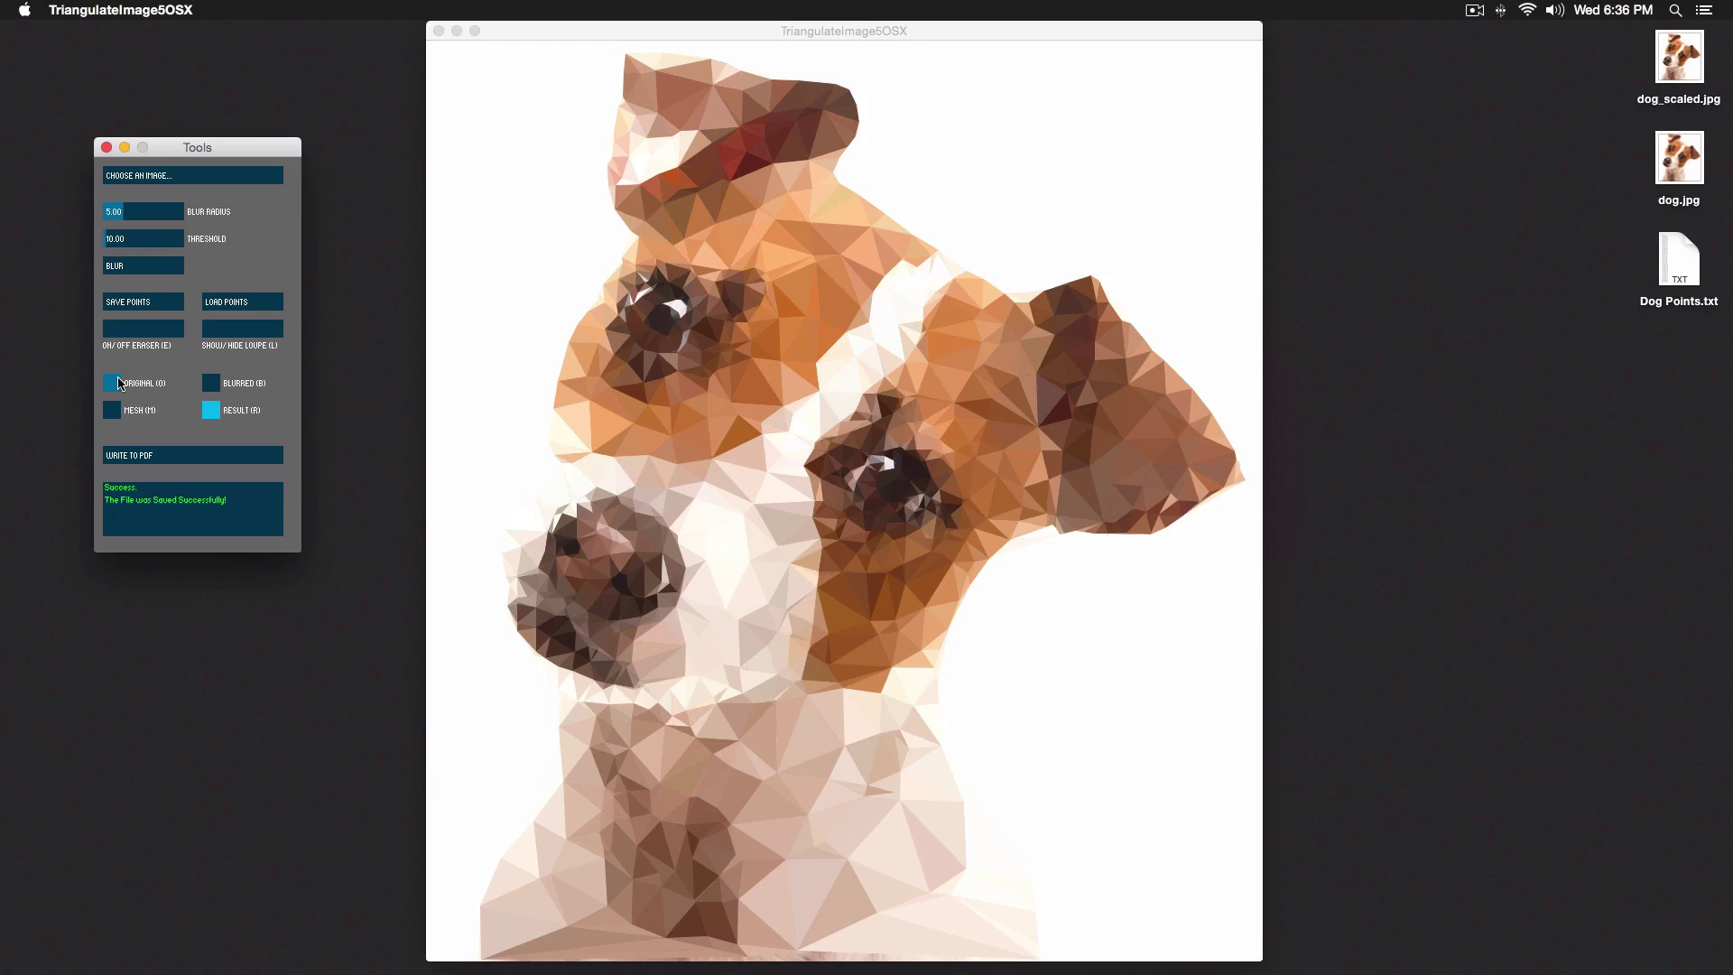
pyautogui.click(120, 384)
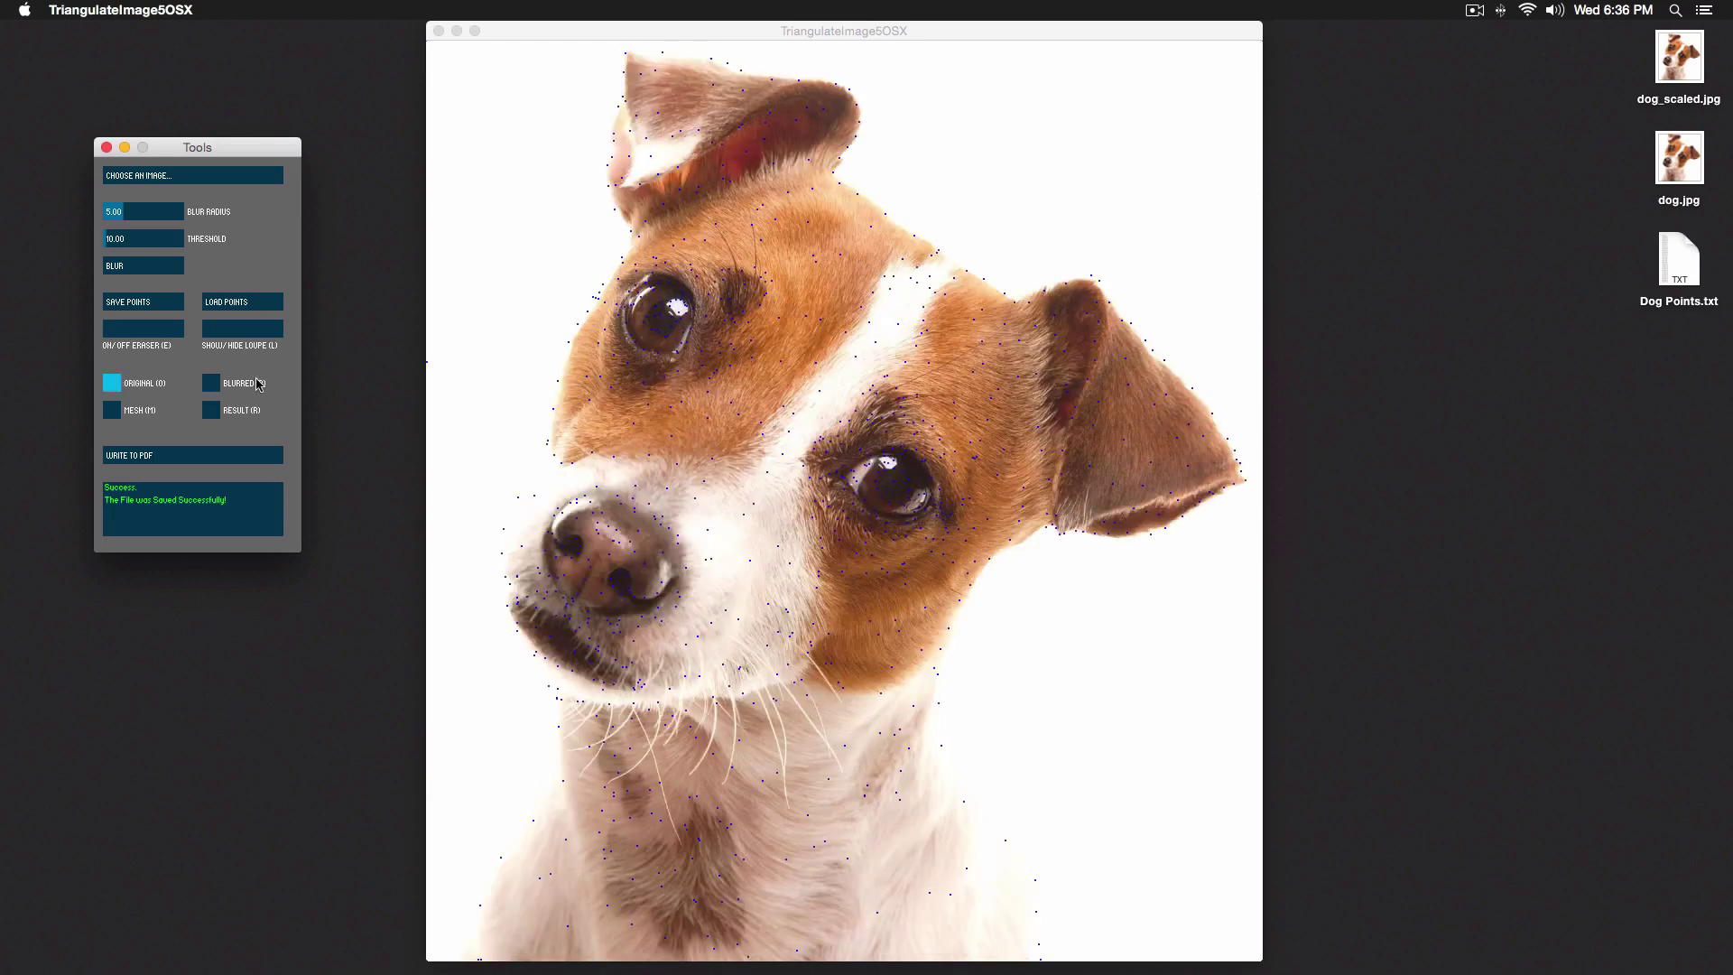
pyautogui.click(502, 402)
pyautogui.click(211, 412)
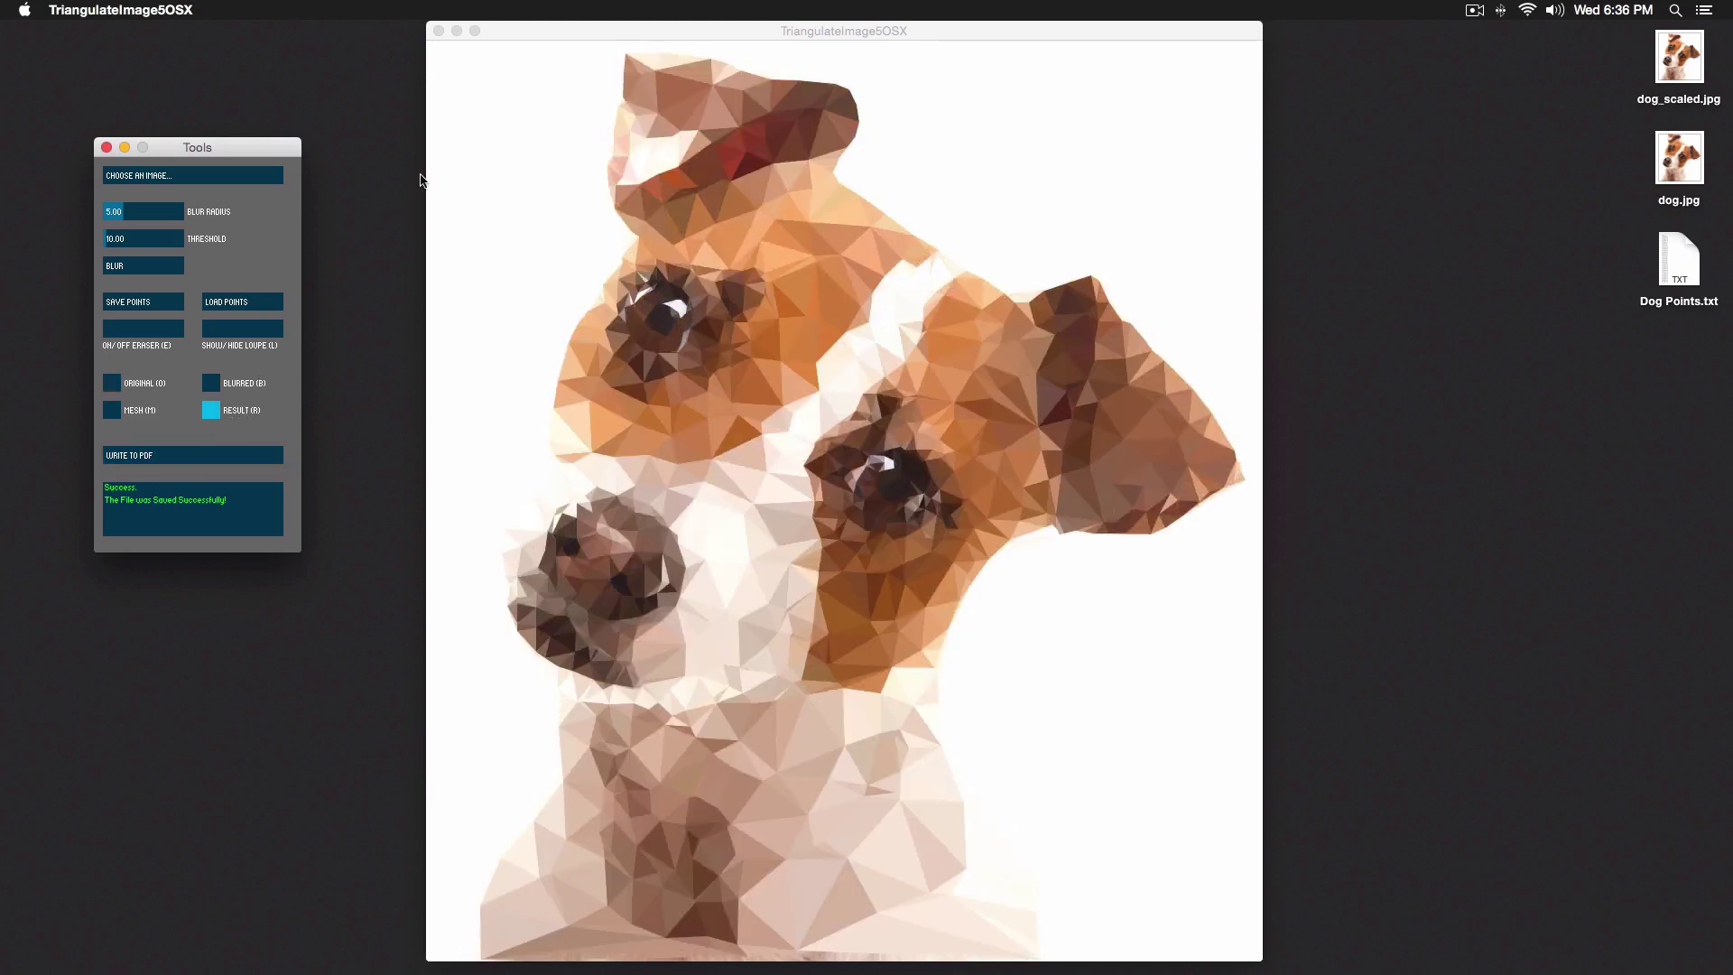
# - Close the finished dog artwork and launch TriangulateImage5OSX again from the application.macosx folder
pyautogui.moveTo(517, 31); pyautogui.dragTo(533, 28)
pyautogui.click(455, 31)
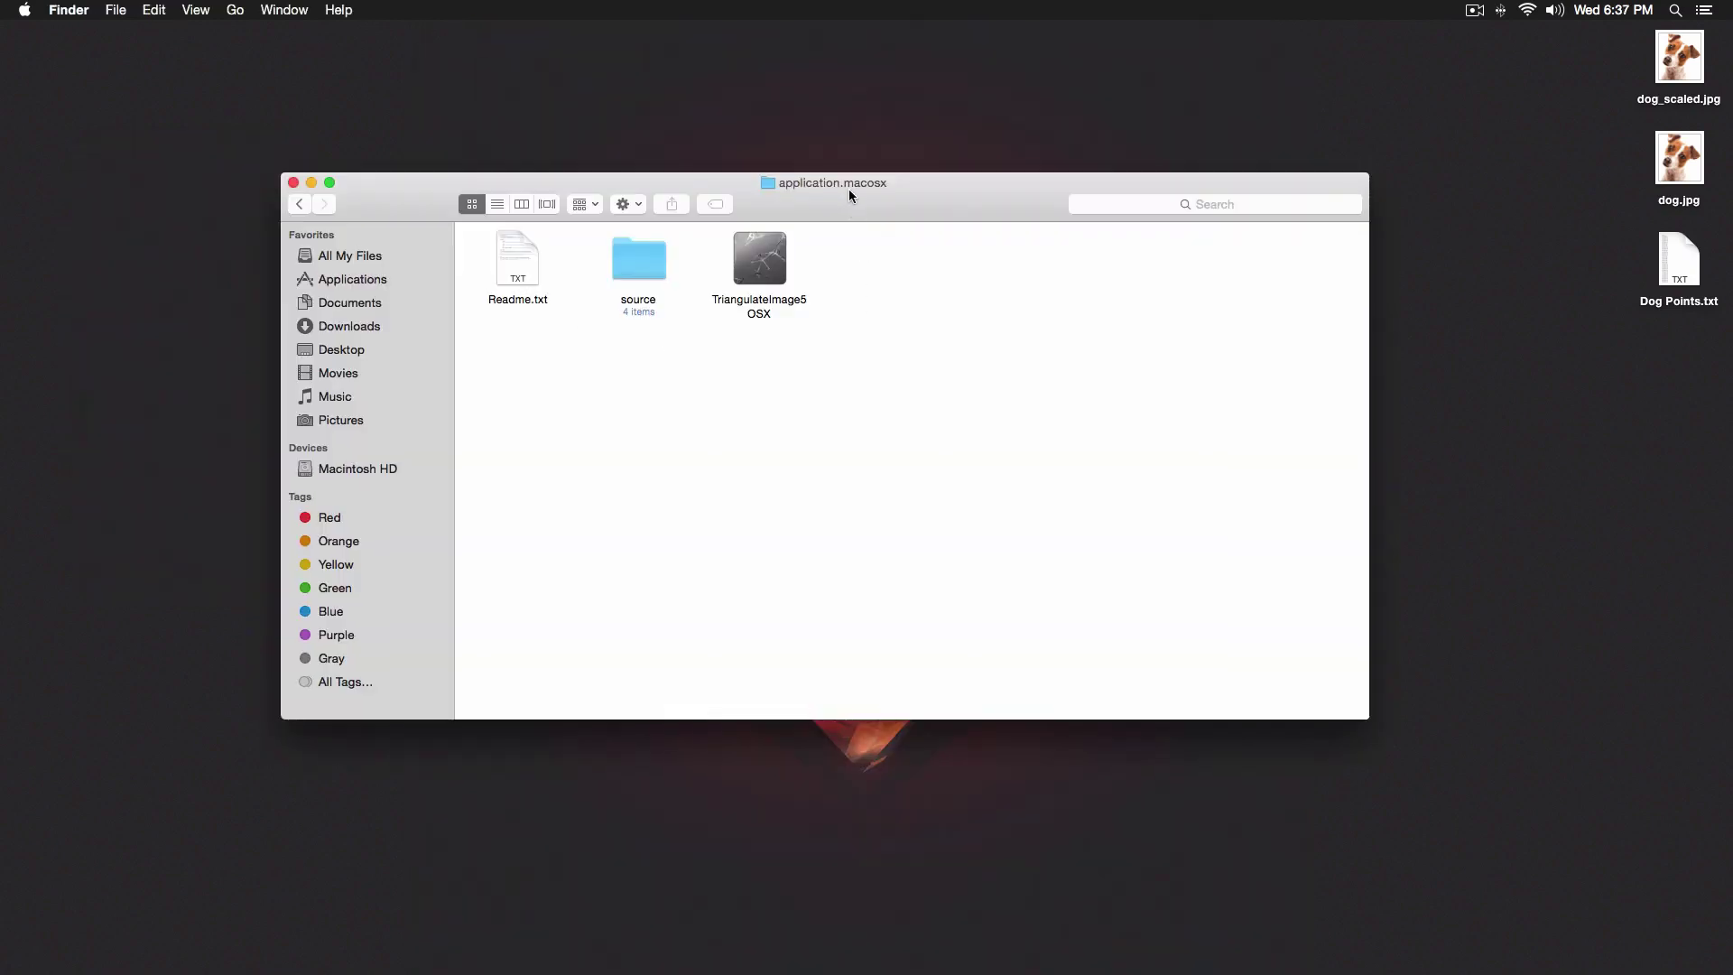
pyautogui.moveTo(849, 188); pyautogui.dragTo(852, 151)
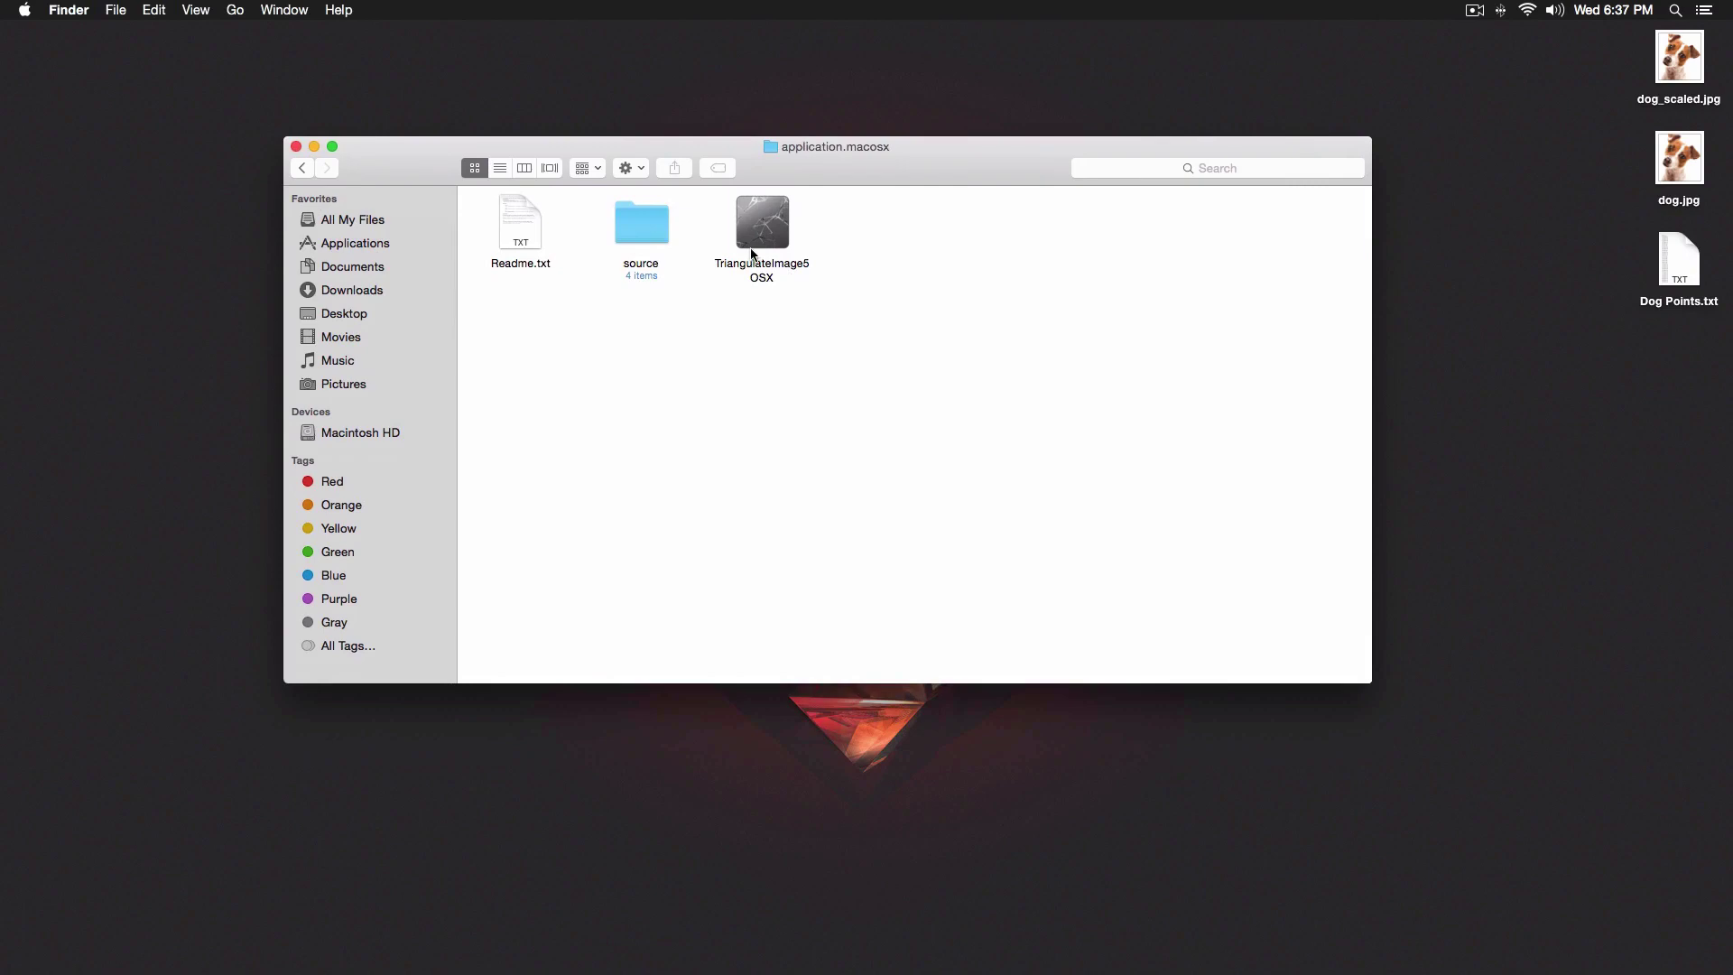
pyautogui.doubleClick(761, 224)
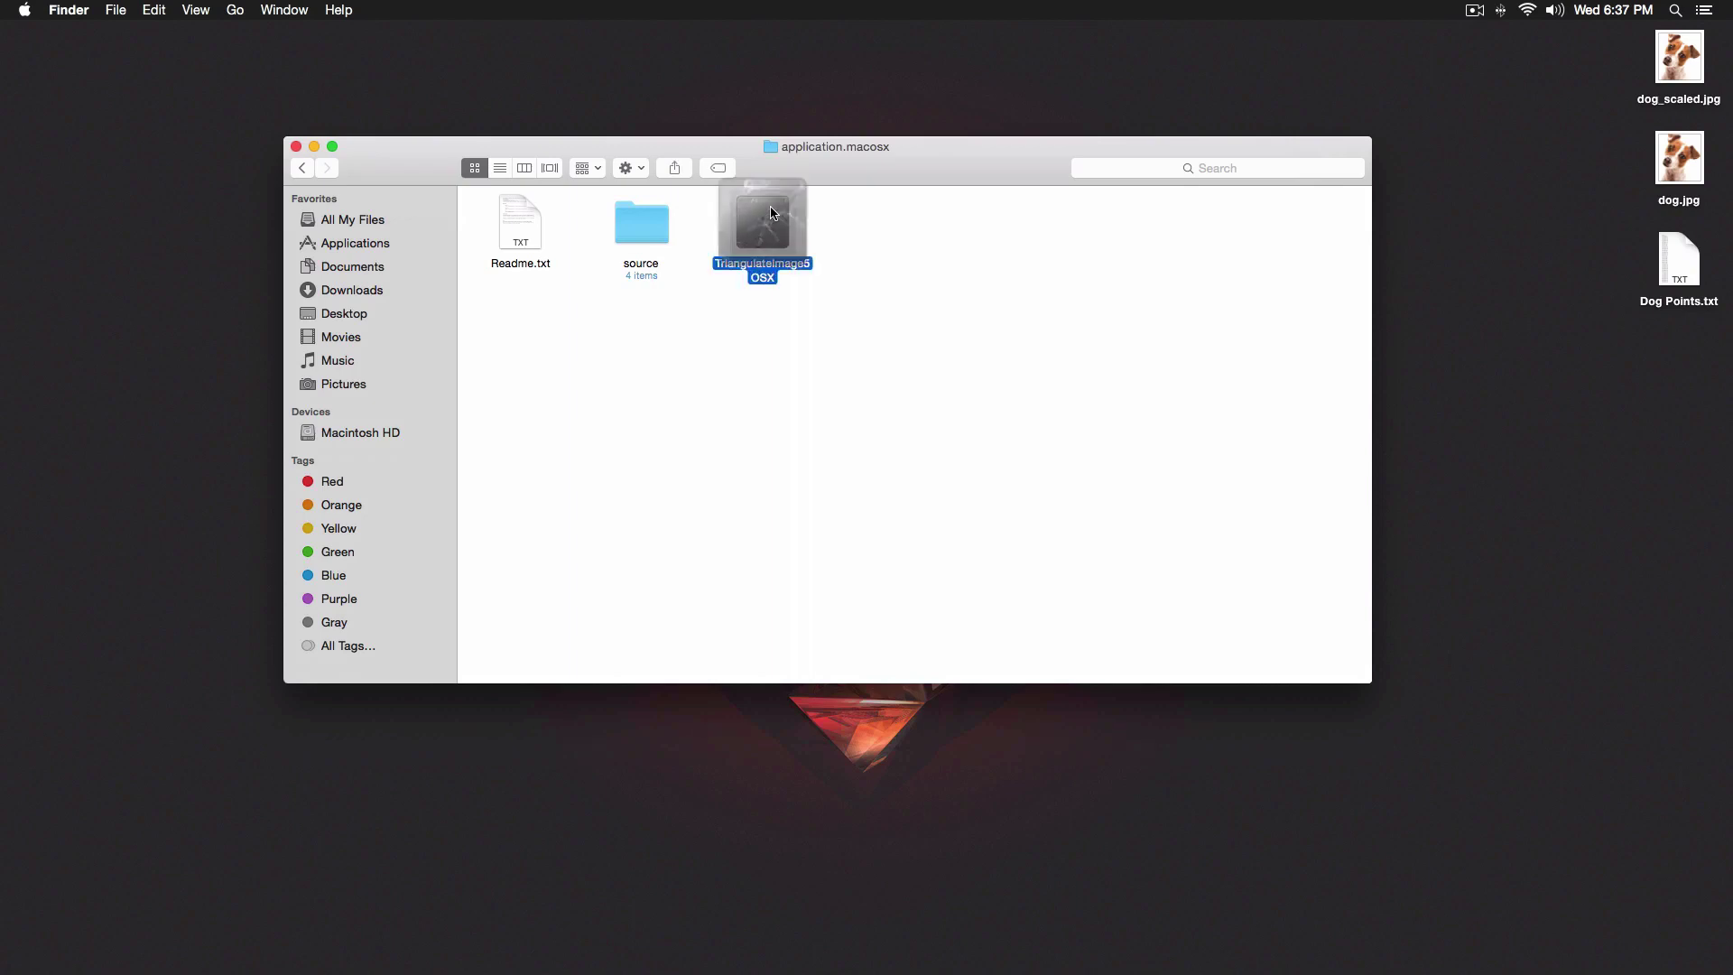
pyautogui.moveTo(706, 295); pyautogui.dragTo(738, 248)
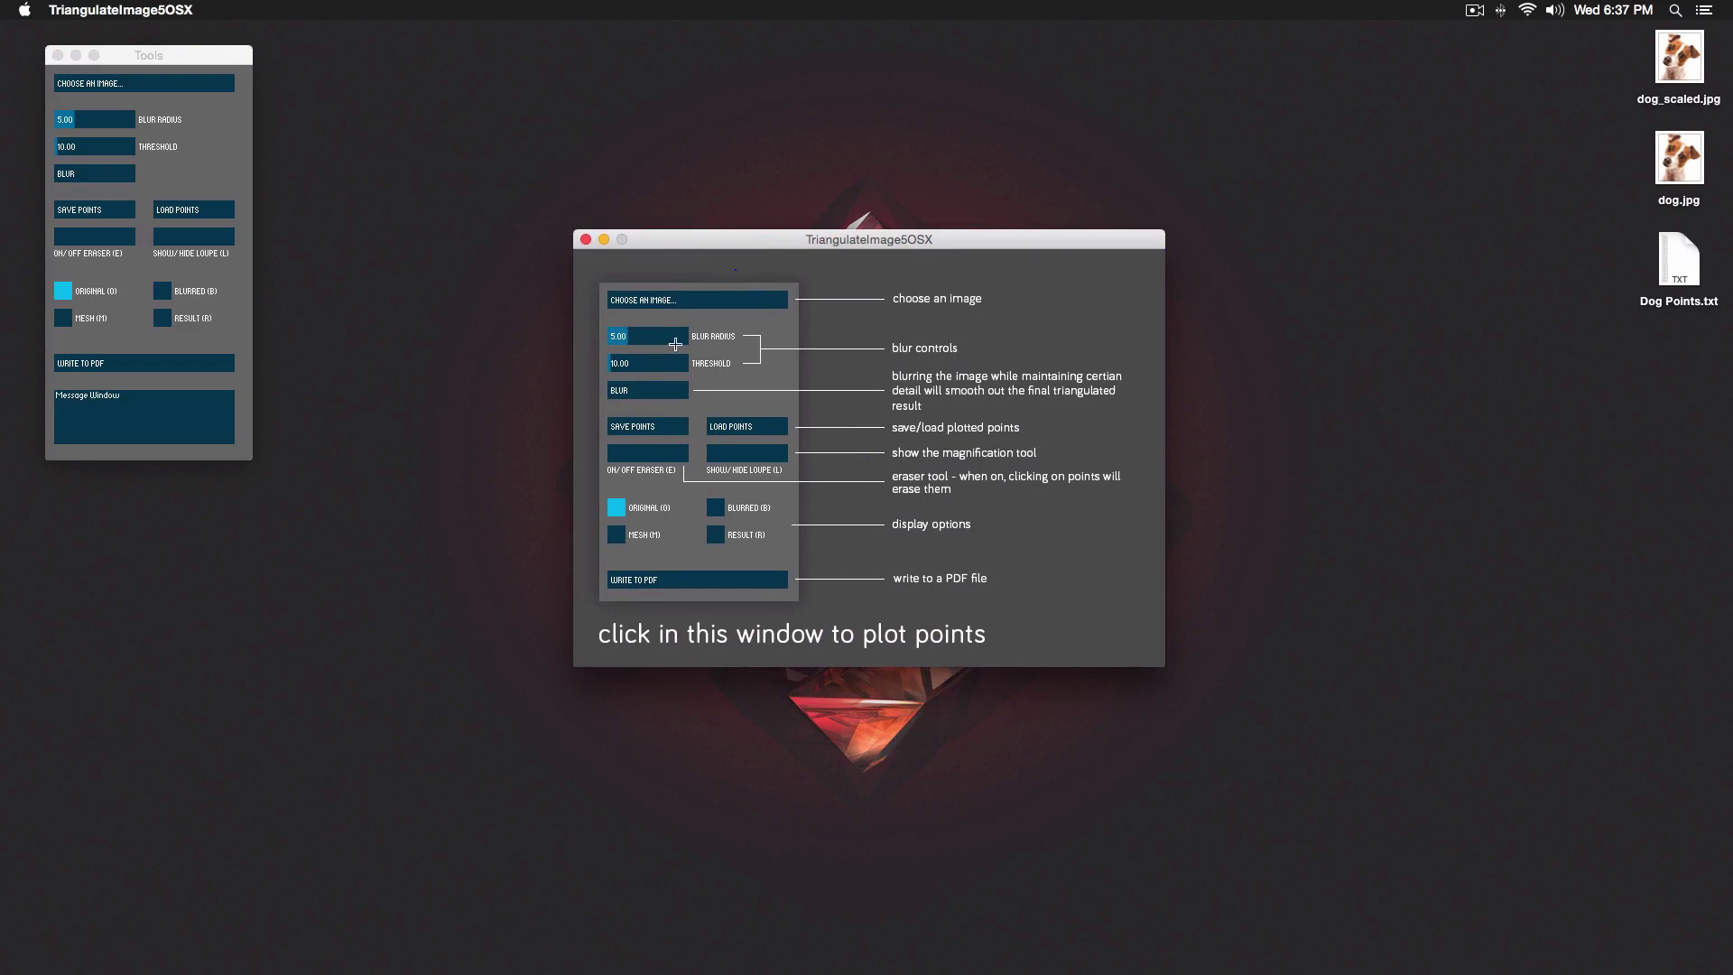
# - Load dog.jpg from the Desktop as the image to process
pyautogui.moveTo(150, 54); pyautogui.dragTo(198, 108)
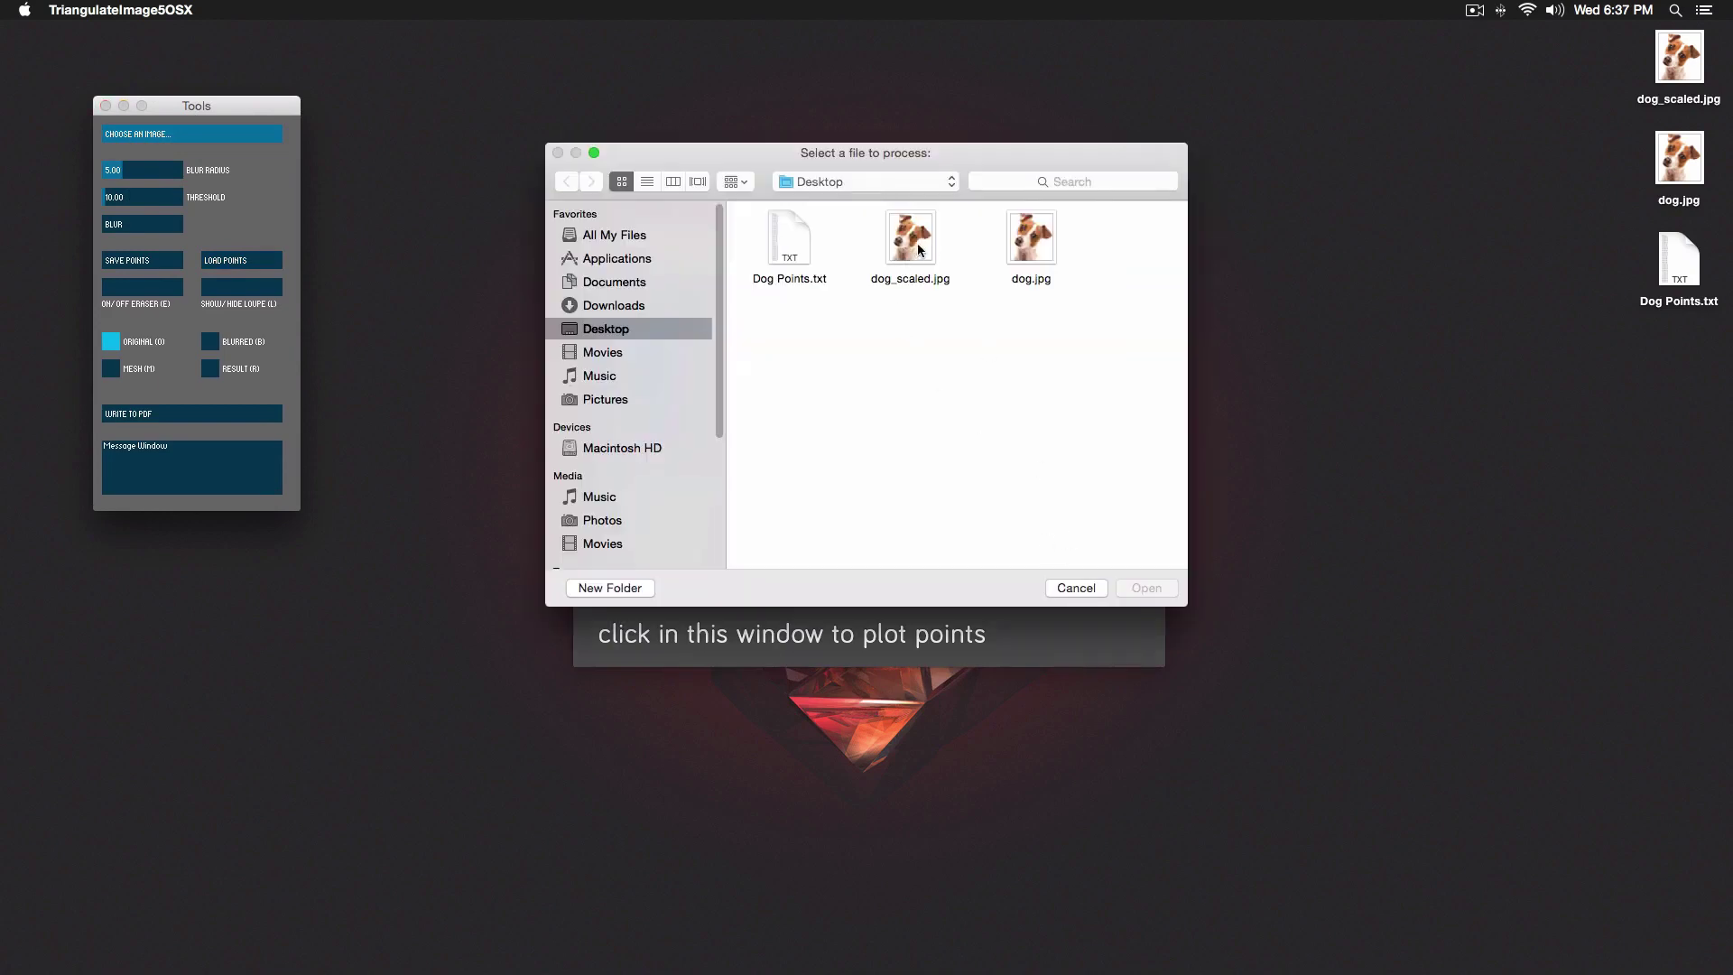
pyautogui.click(1029, 235)
pyautogui.click(1144, 589)
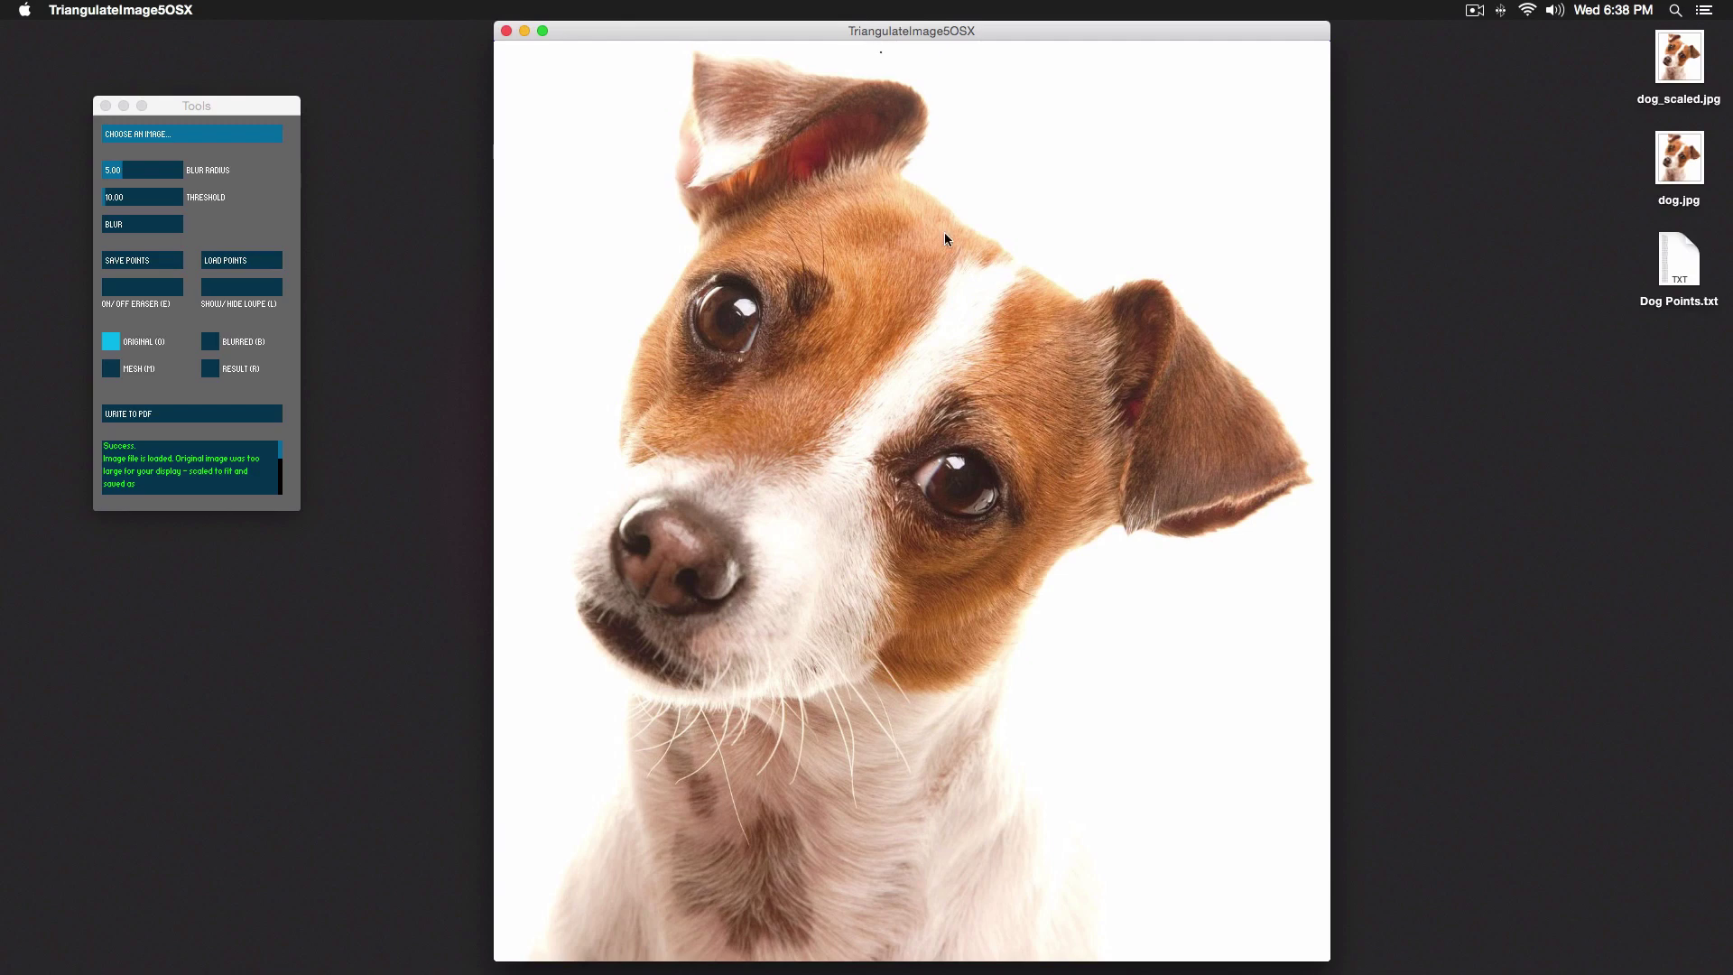
pyautogui.moveTo(906, 25); pyautogui.dragTo(889, 22)
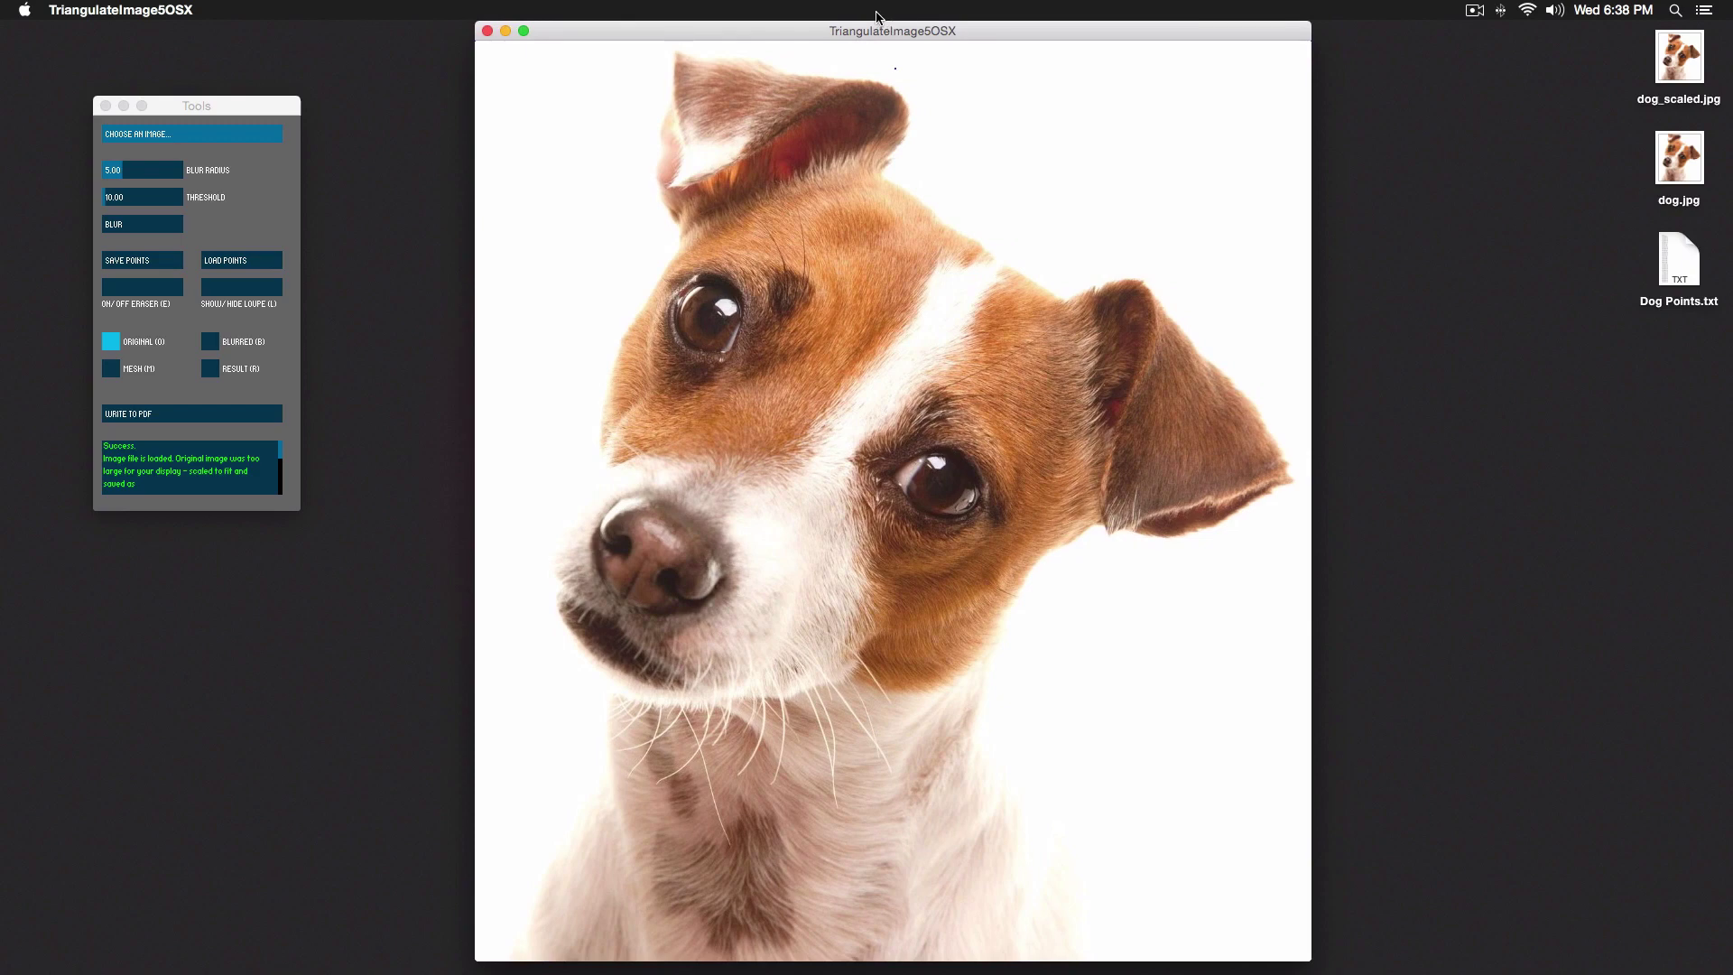
pyautogui.moveTo(877, 17); pyautogui.dragTo(846, 6)
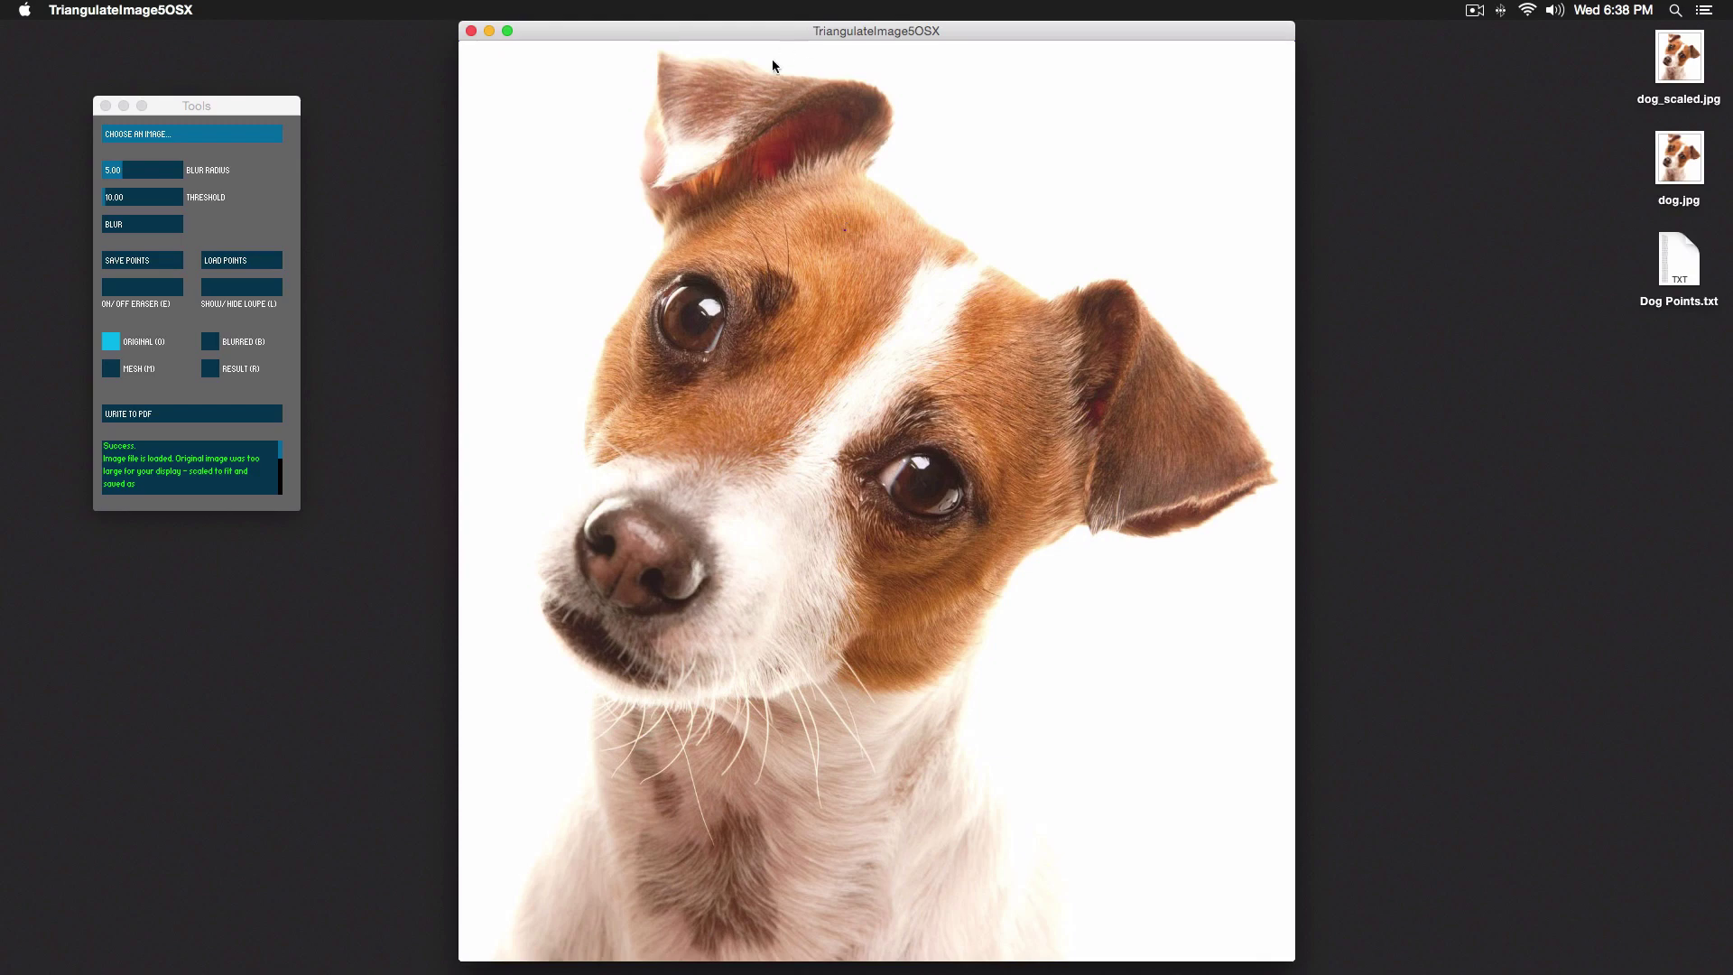
pyautogui.moveTo(262, 111); pyautogui.dragTo(271, 120)
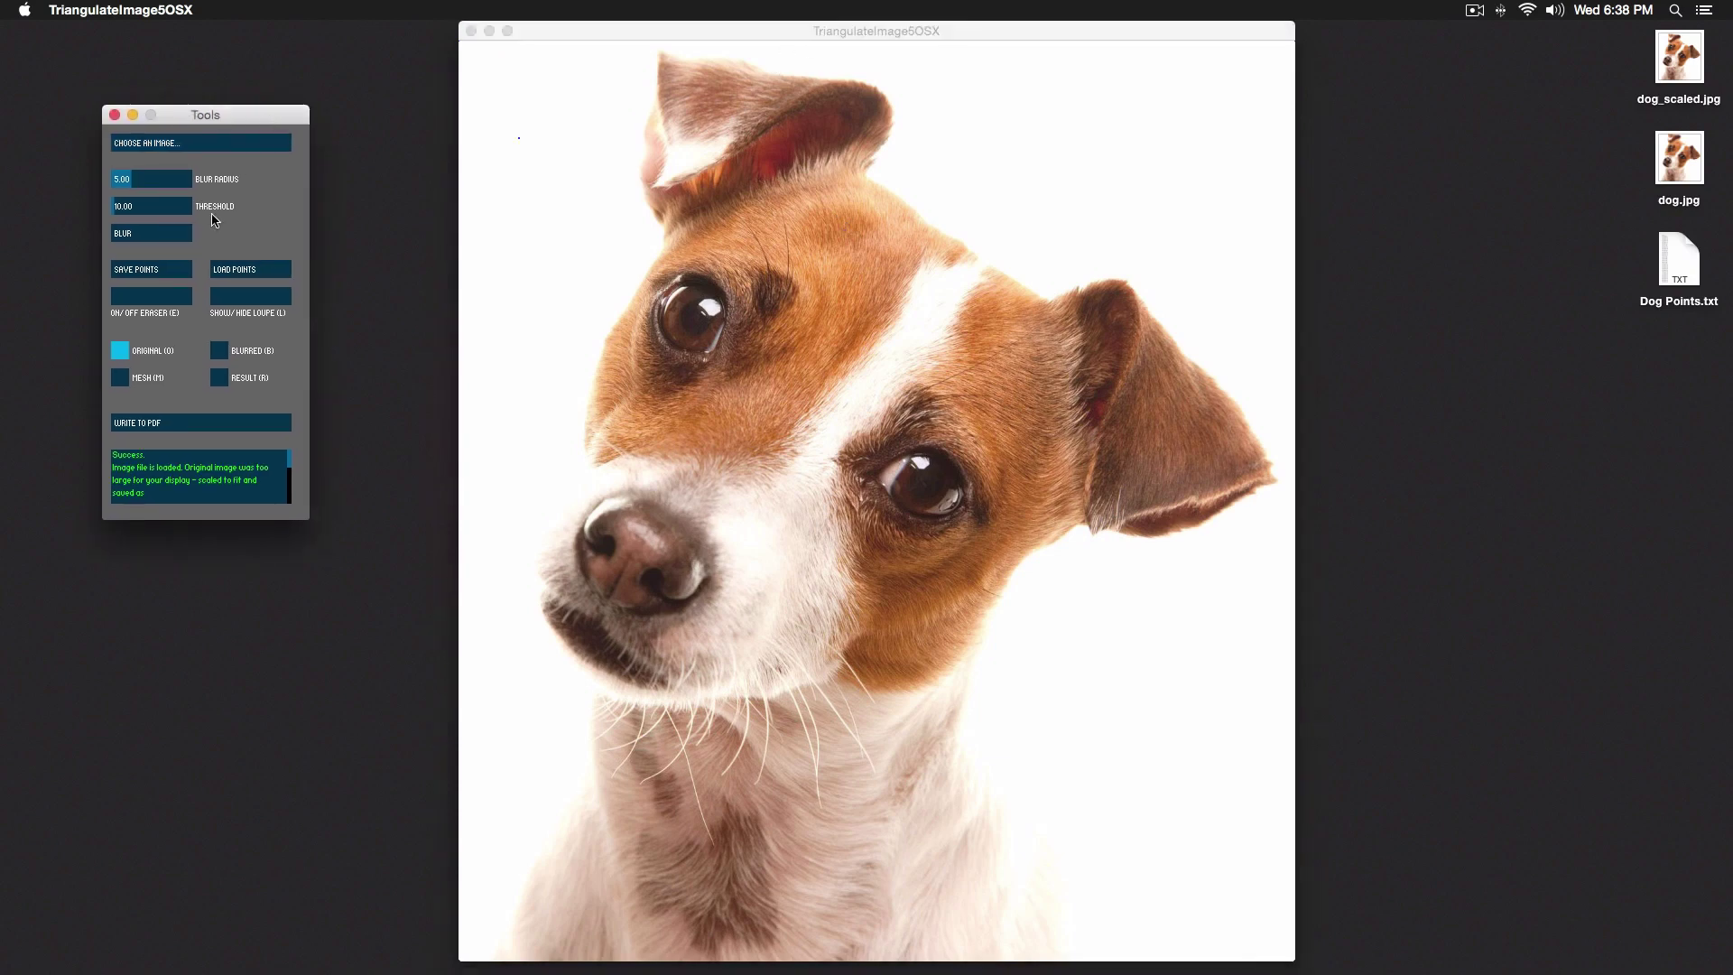
pyautogui.click(601, 33)
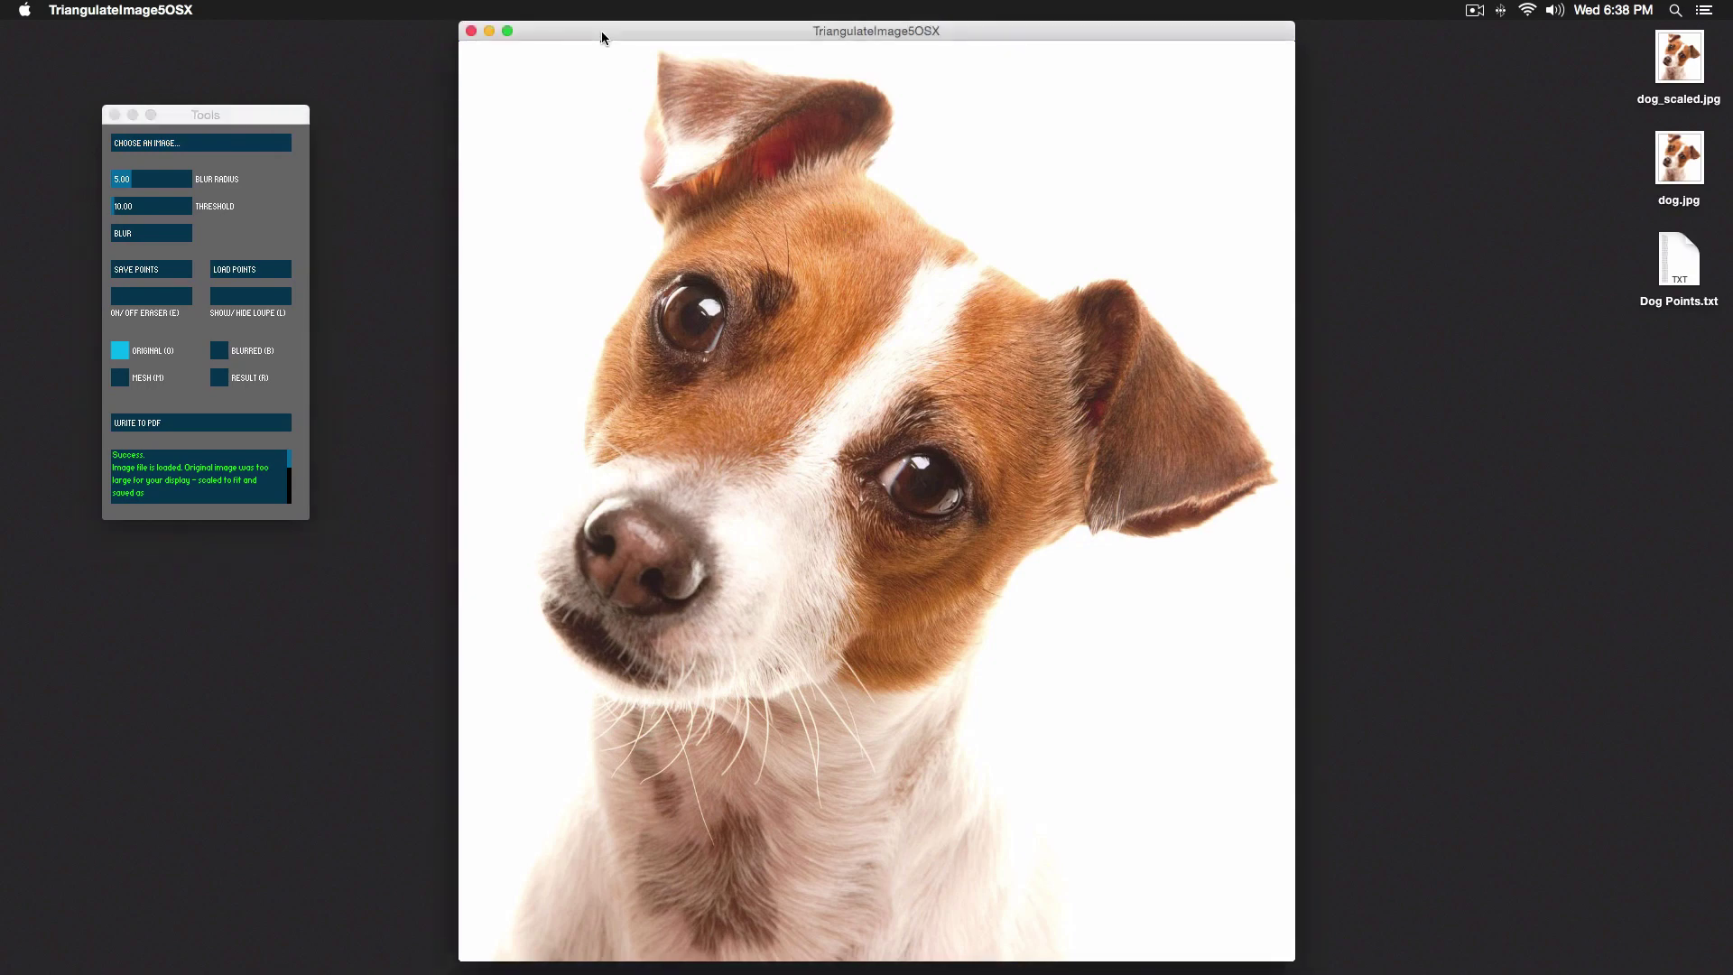
pyautogui.moveTo(602, 31); pyautogui.dragTo(597, 31)
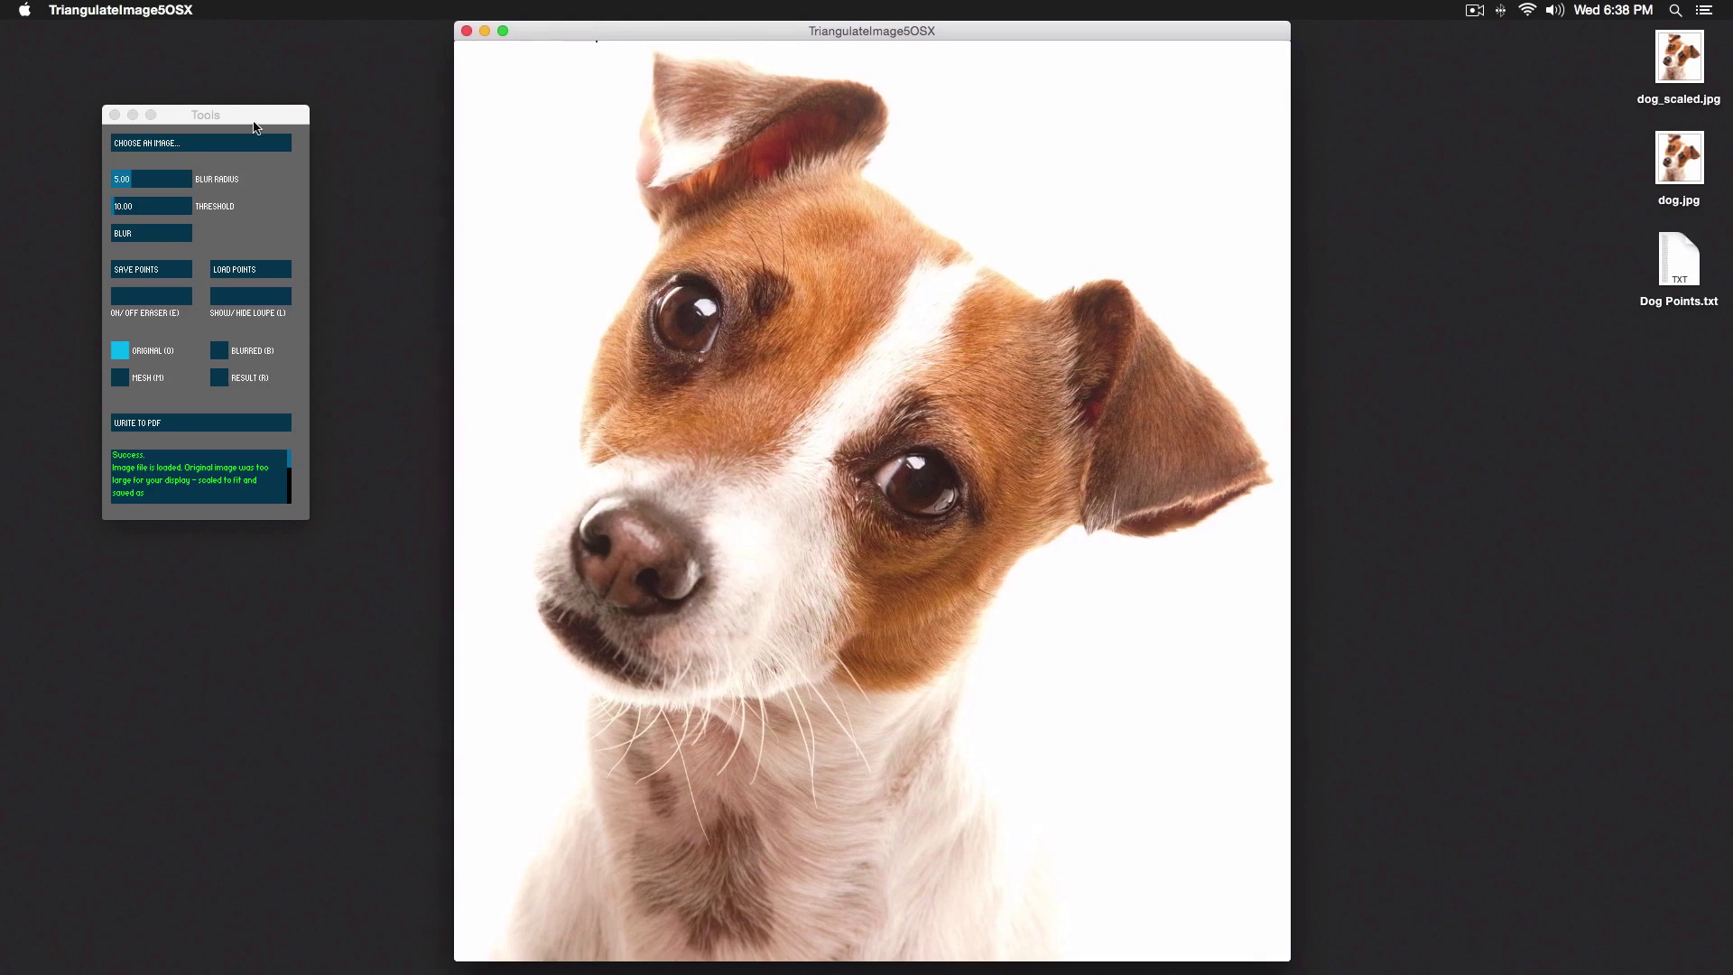
pyautogui.moveTo(195, 119); pyautogui.dragTo(189, 115)
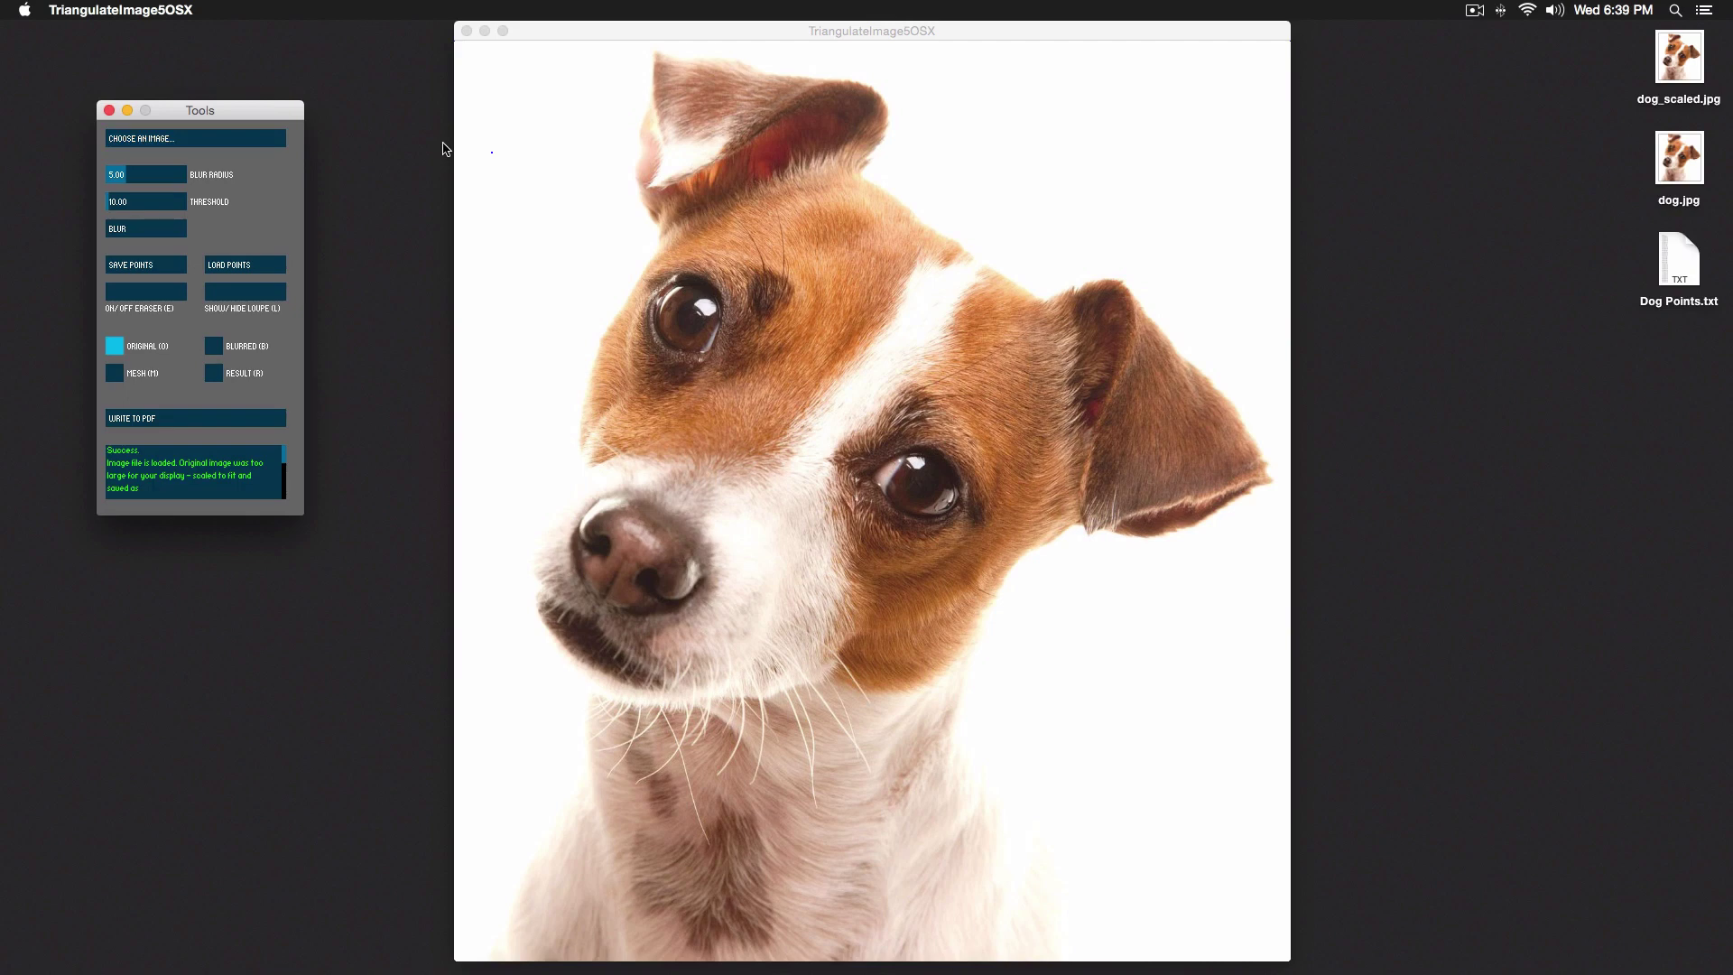
pyautogui.click(690, 203)
pyautogui.click(695, 269)
pyautogui.click(710, 229)
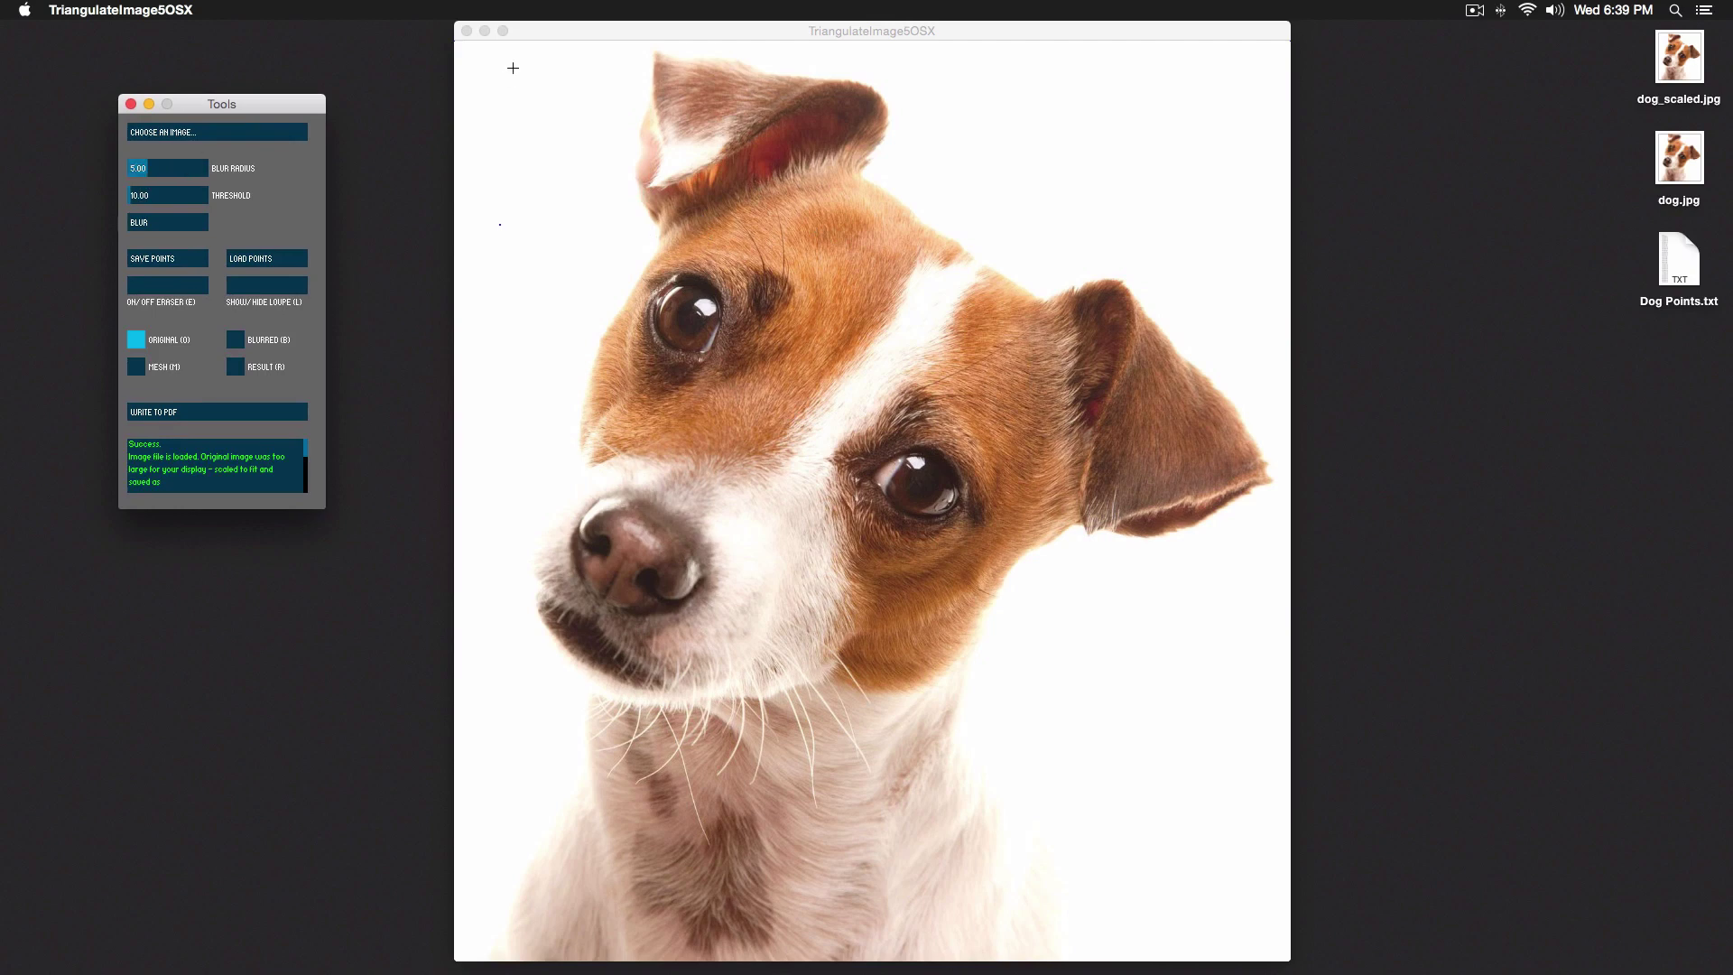
pyautogui.moveTo(553, 25); pyautogui.dragTo(549, 24)
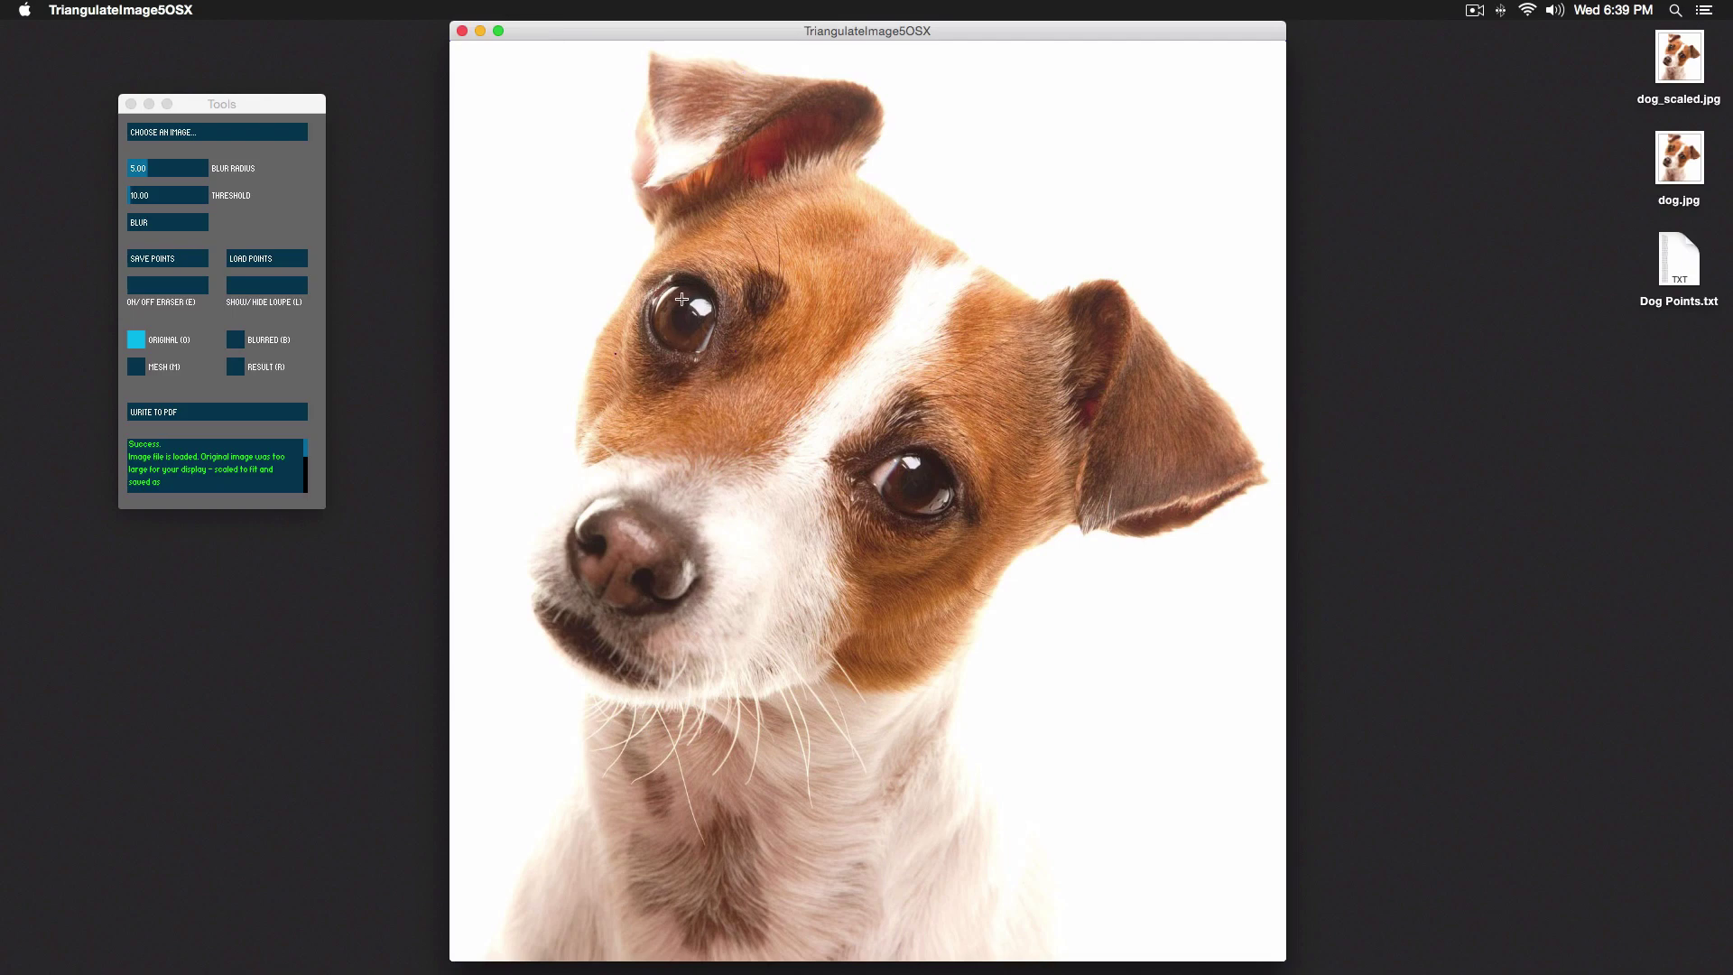
pyautogui.click(667, 547)
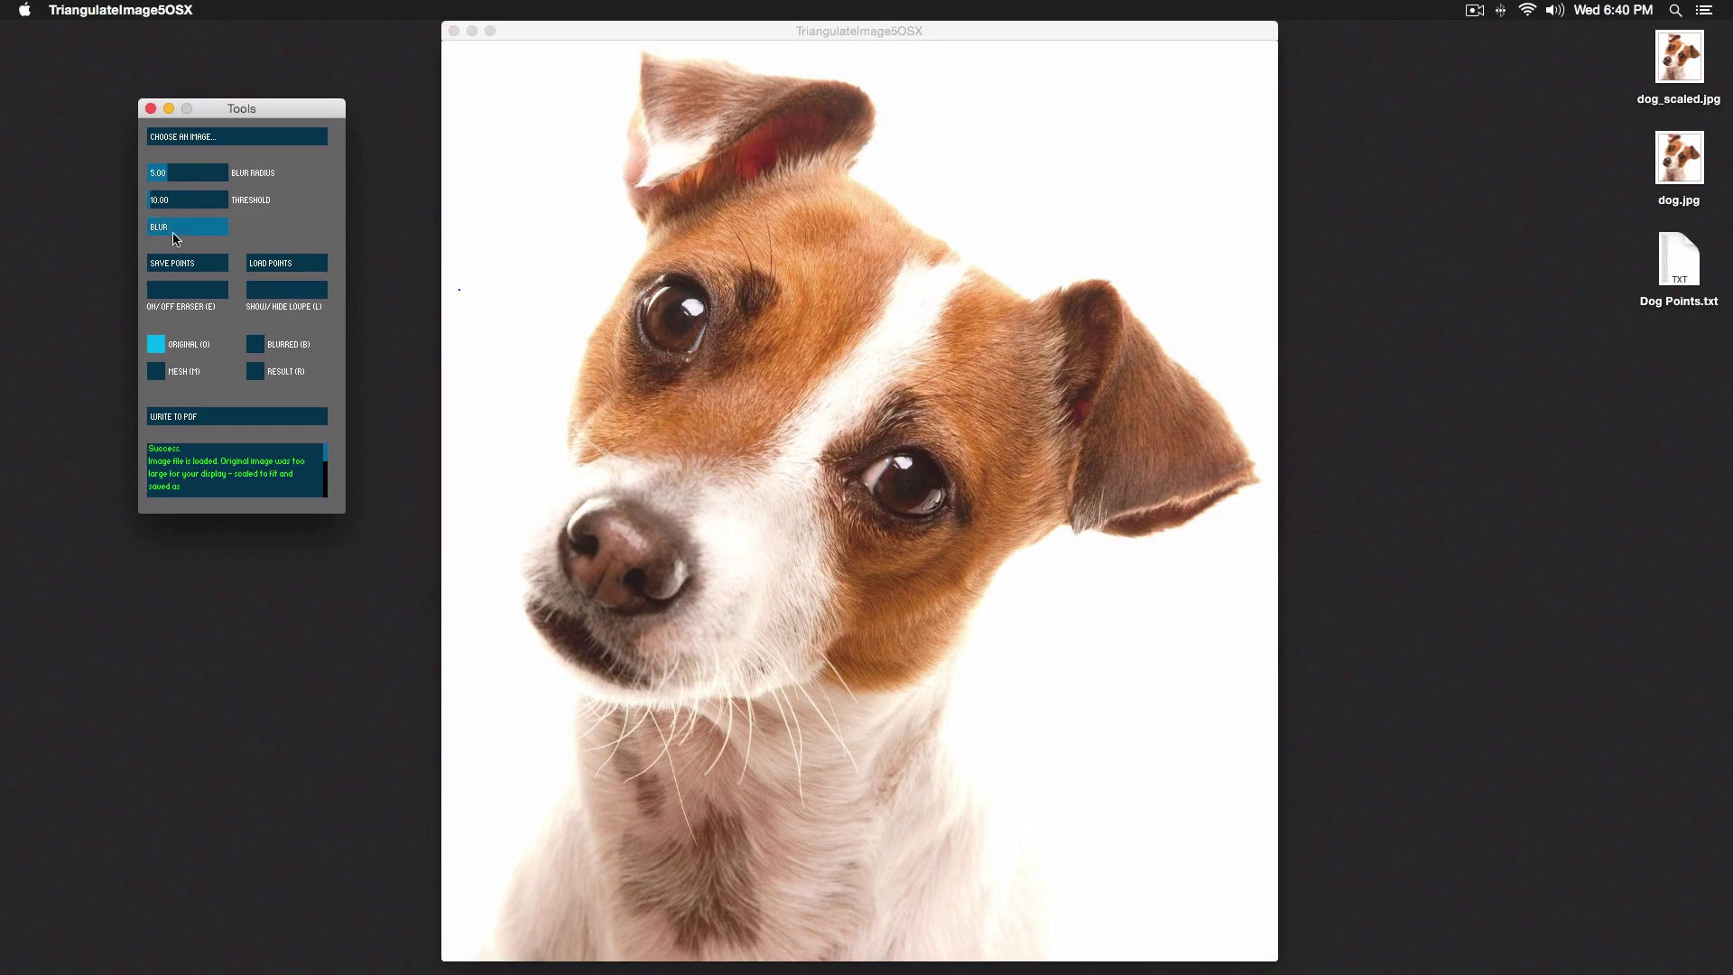
pyautogui.moveTo(210, 112); pyautogui.dragTo(201, 109)
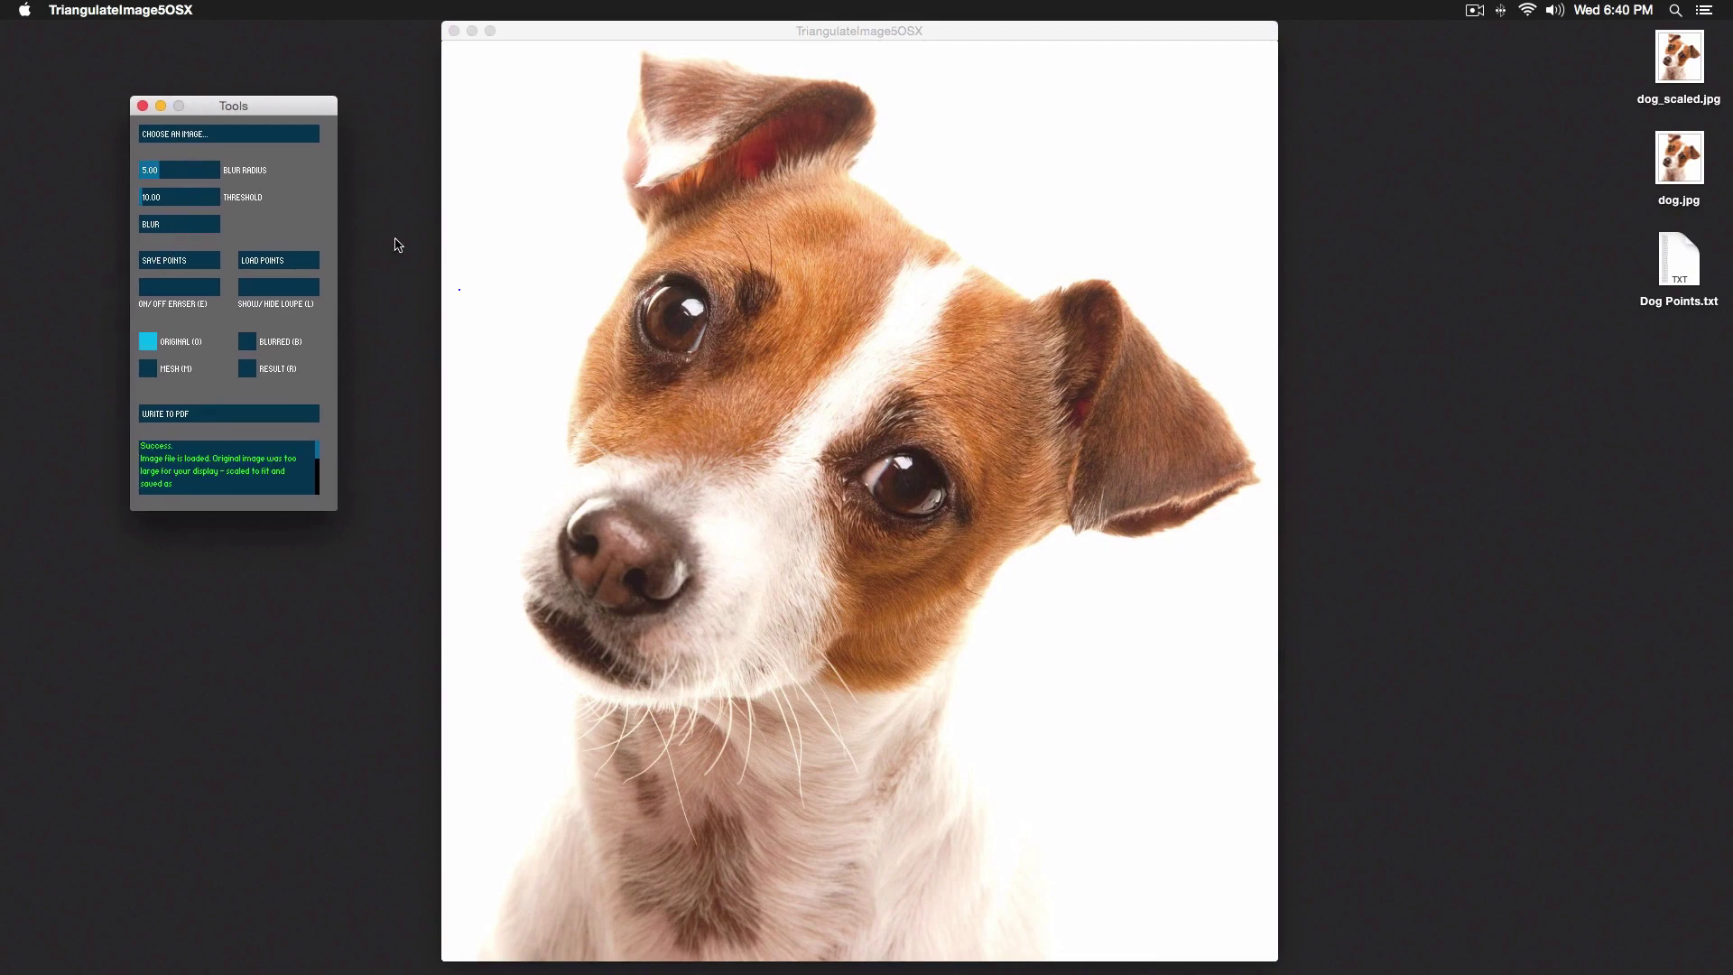
# - Plot a handful of points across the dog's forehead, eye and muzzle
pyautogui.click(192, 264)
pyautogui.click(788, 319)
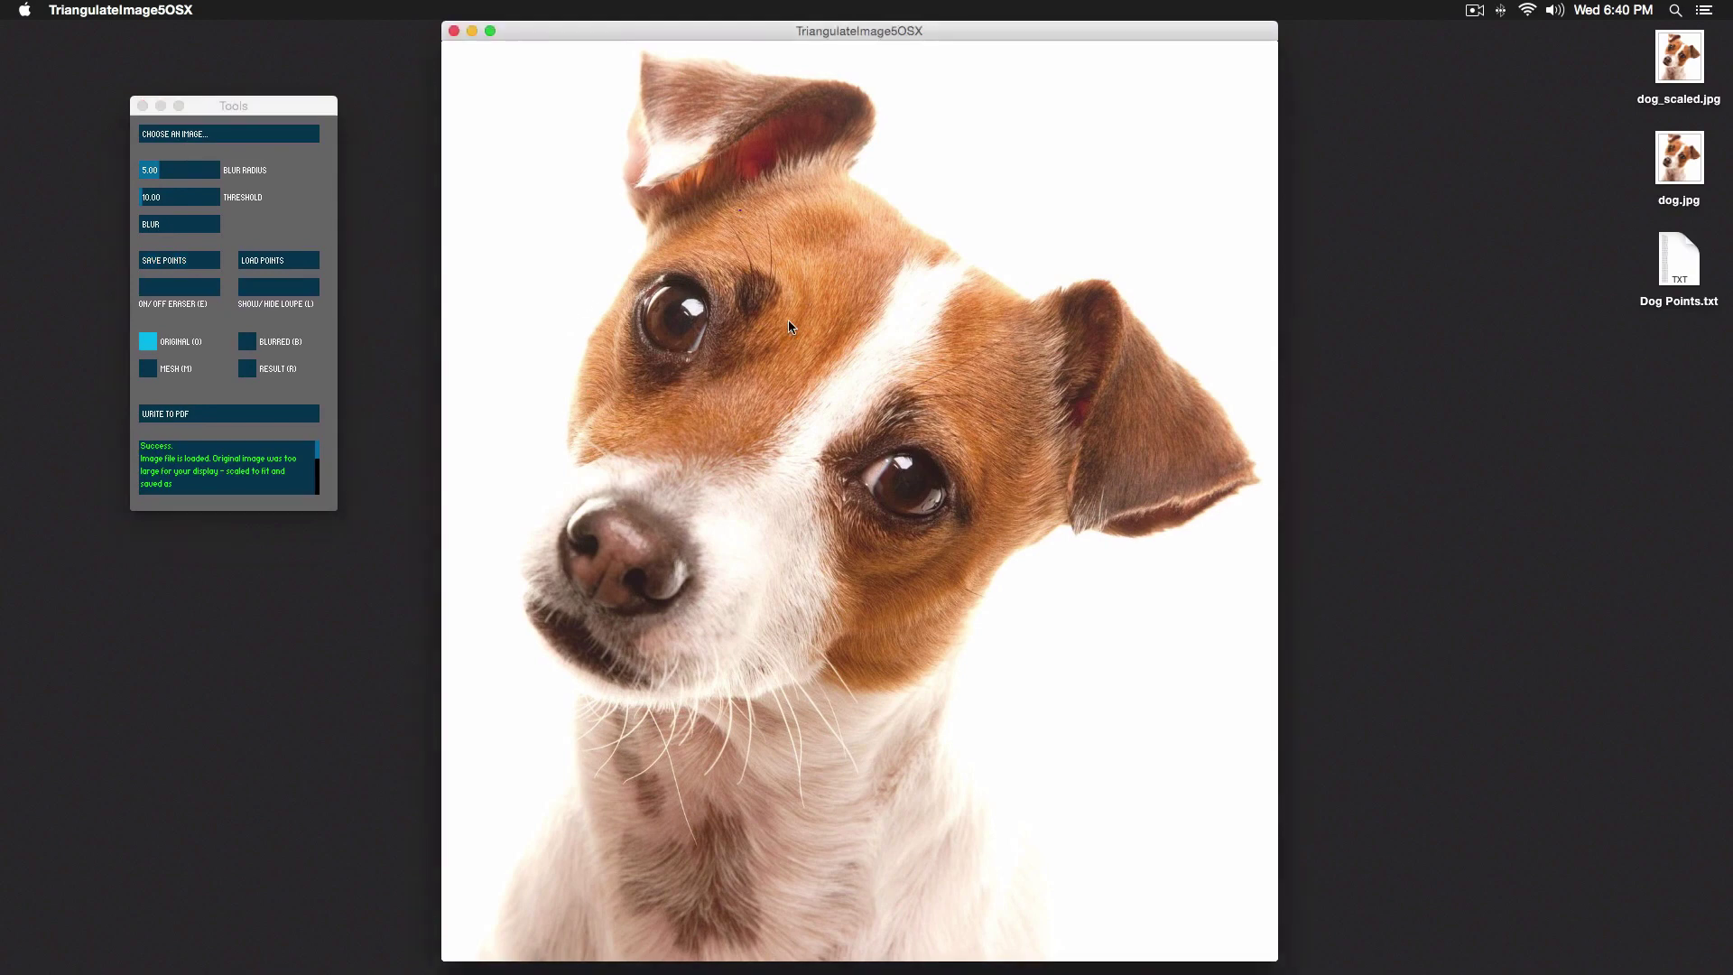
pyautogui.click(889, 318)
# - Preview the mesh formed by the plotted points, and return to the original image display
pyautogui.click(150, 369)
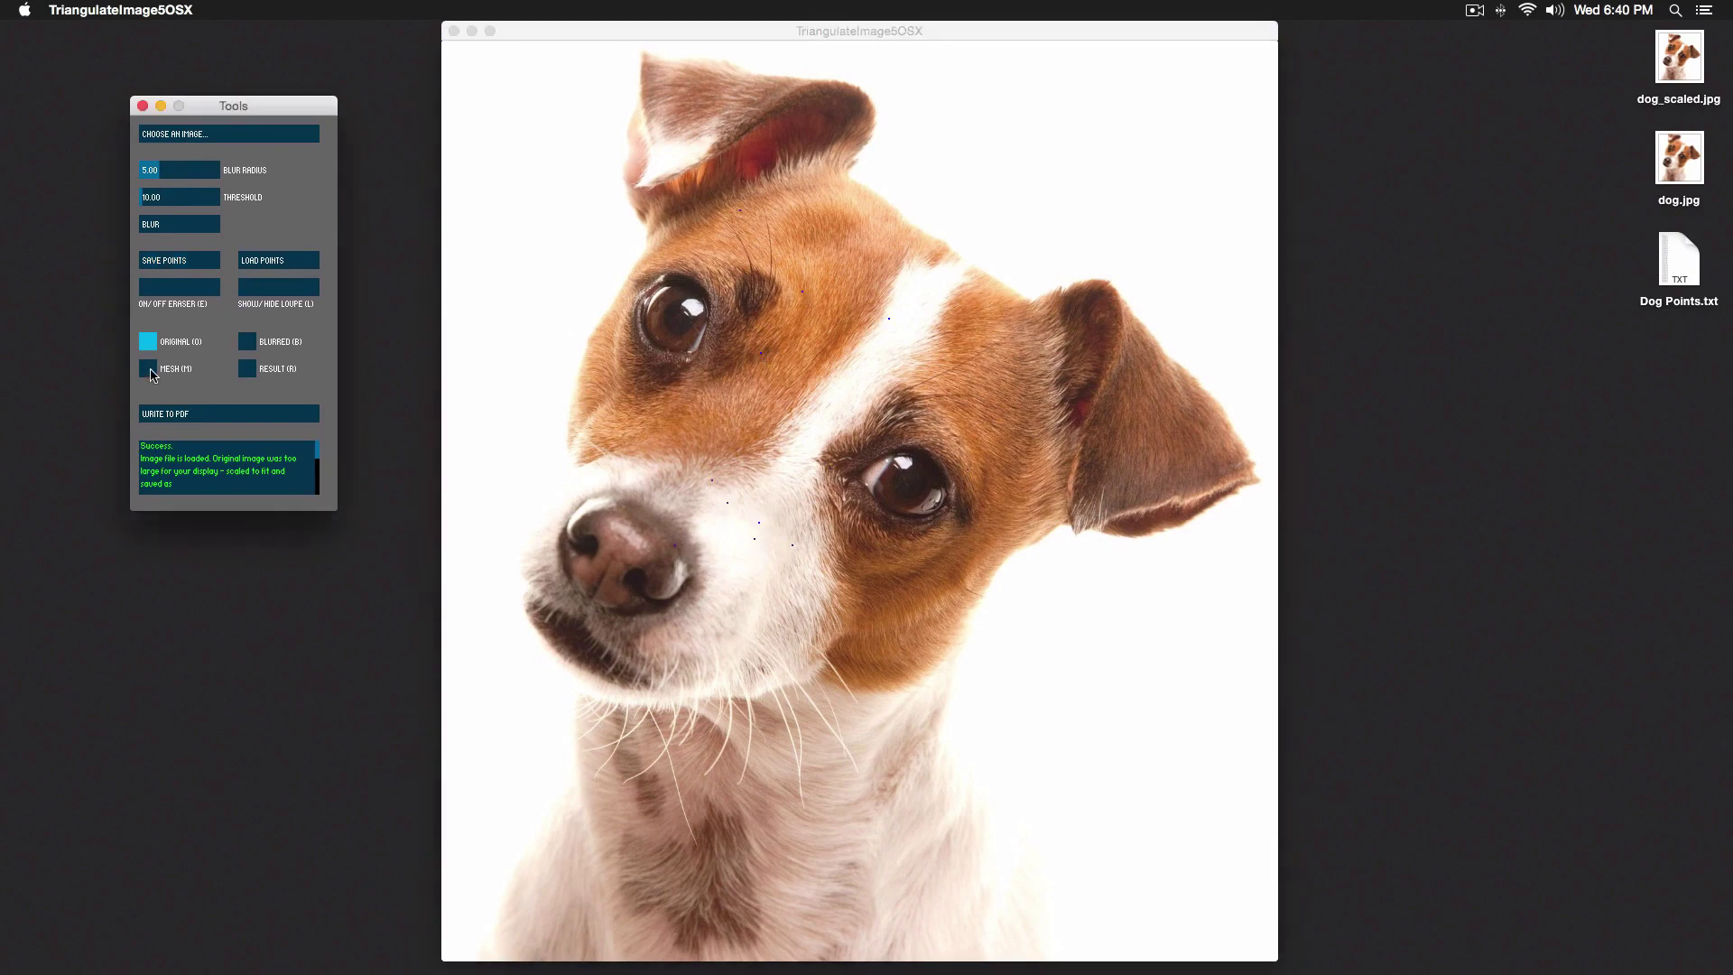
pyautogui.click(152, 374)
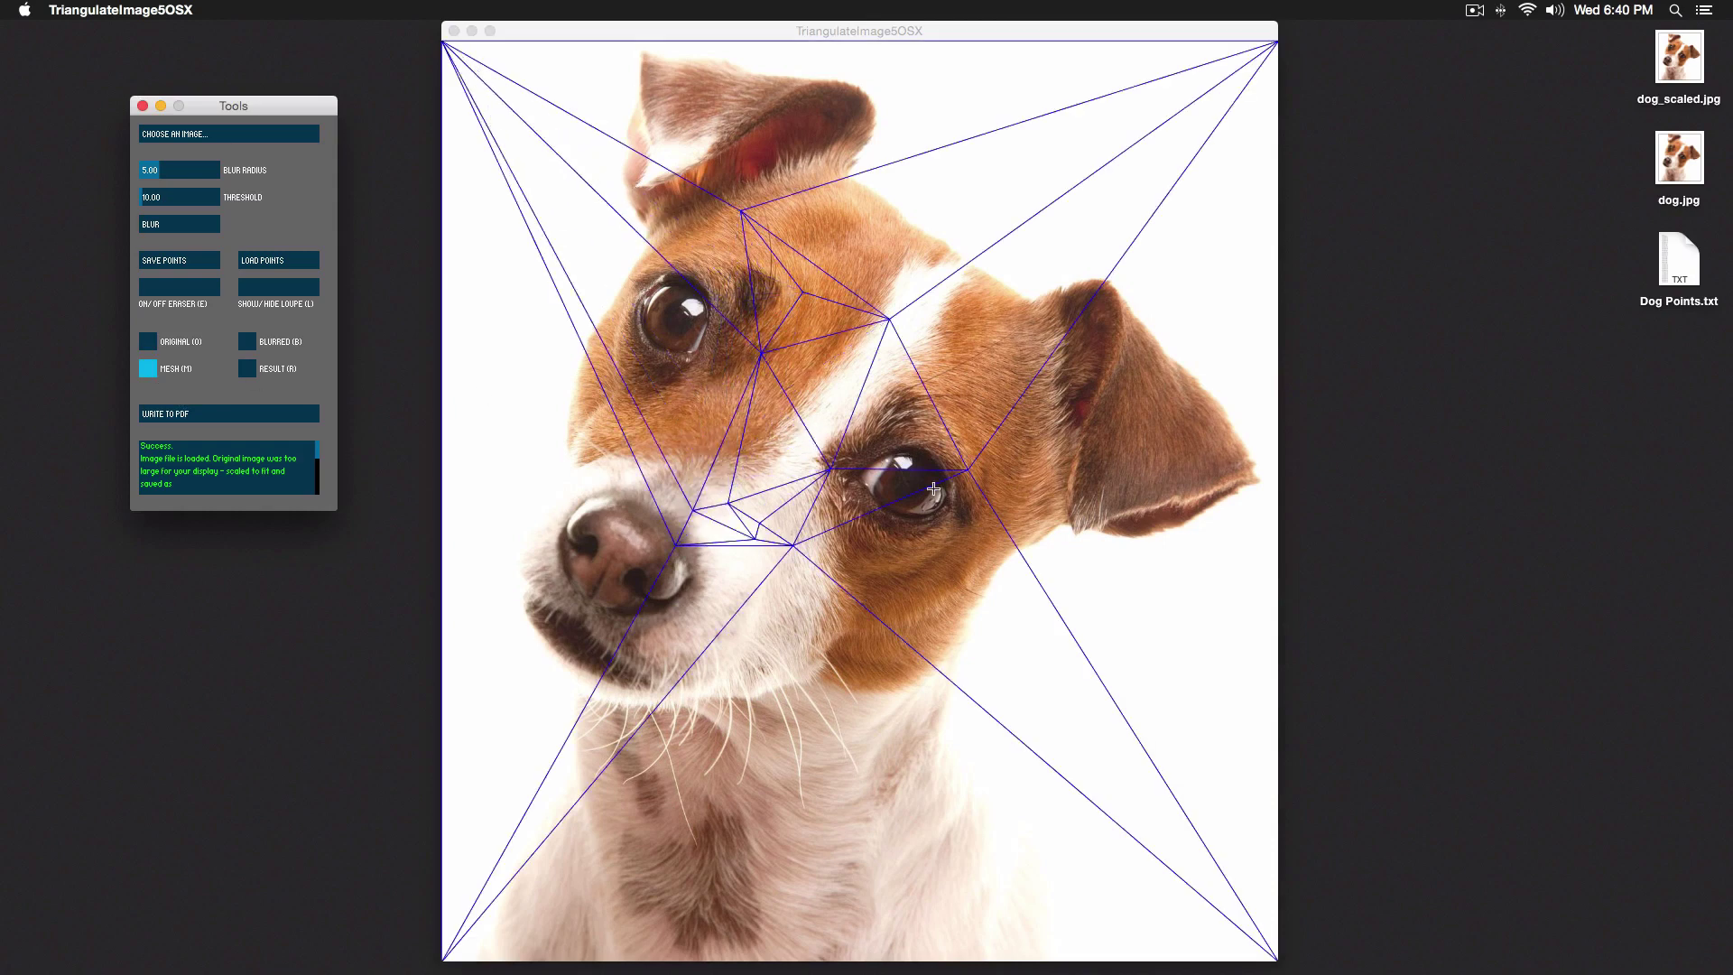
pyautogui.click(444, 361)
pyautogui.click(146, 342)
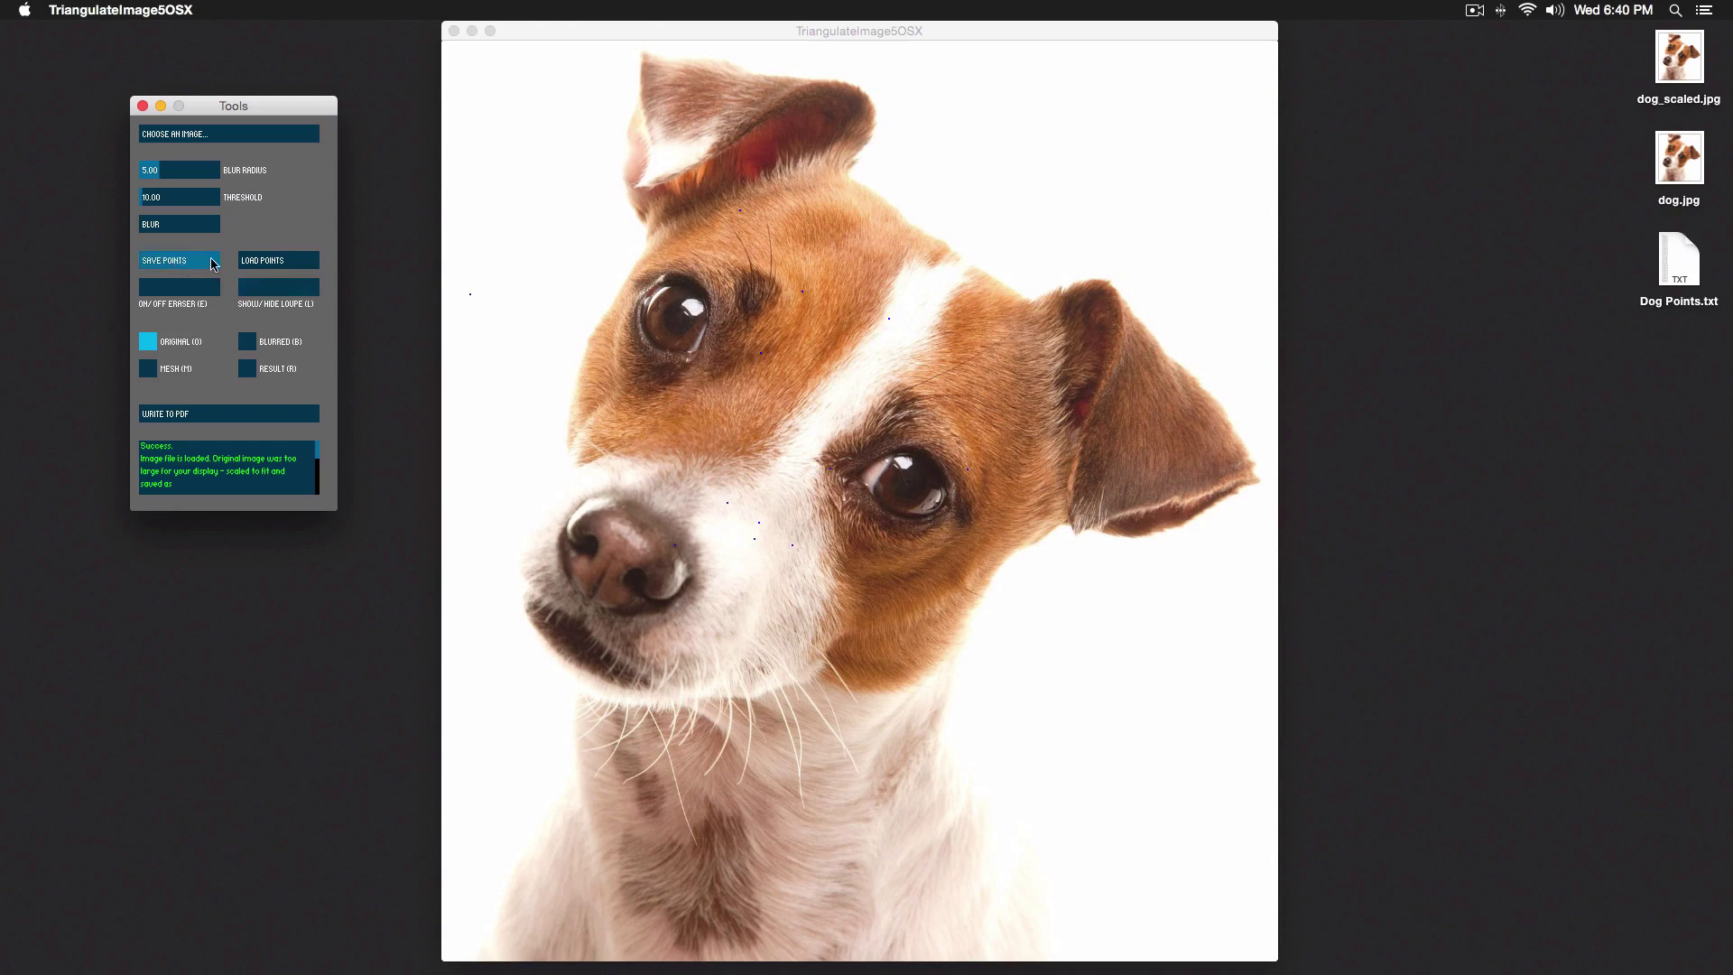
pyautogui.click(488, 197)
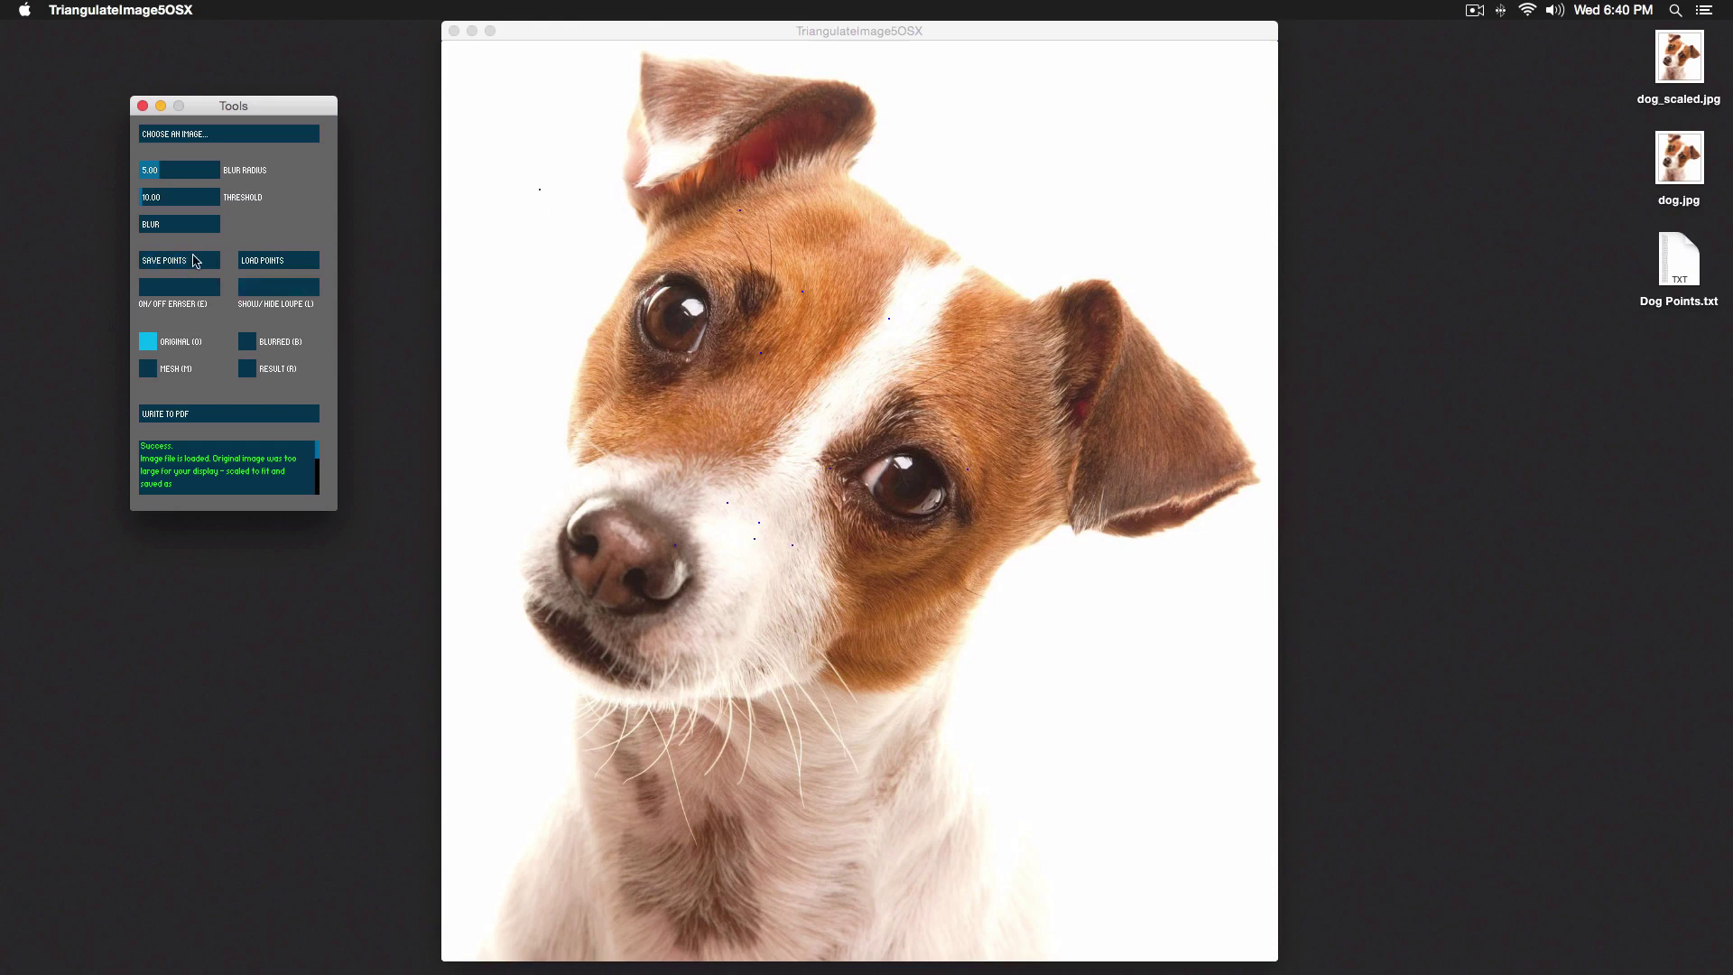
pyautogui.click(164, 262)
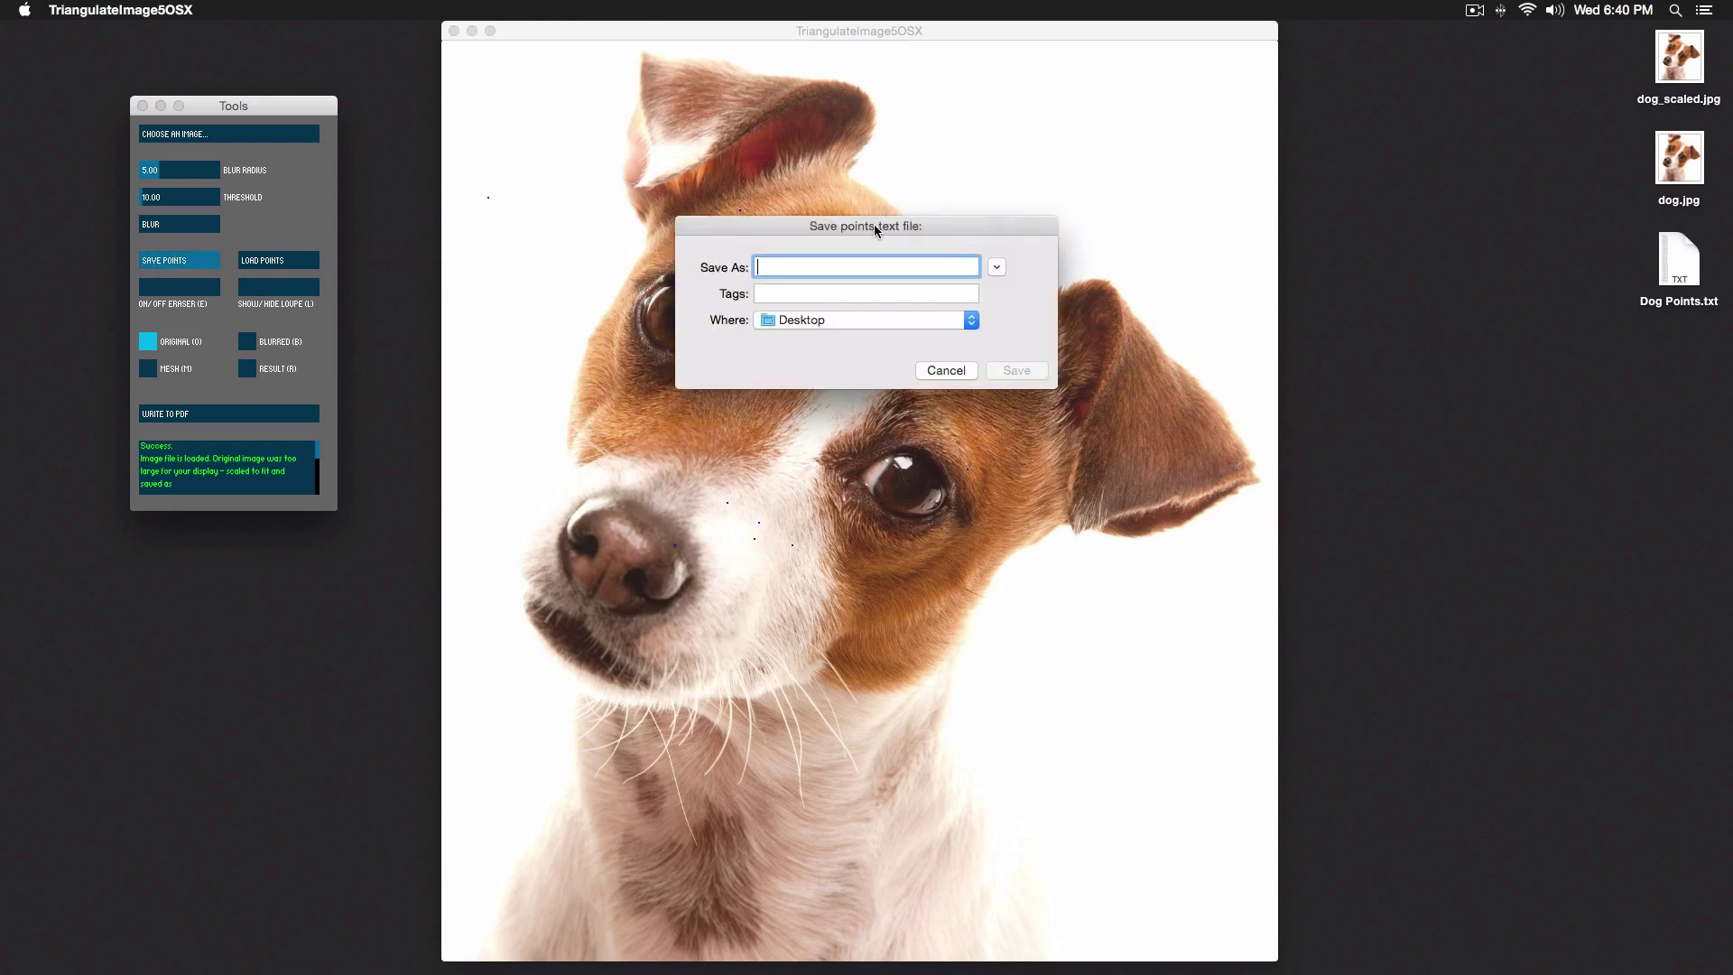
pyautogui.moveTo(874, 224); pyautogui.dragTo(836, 234)
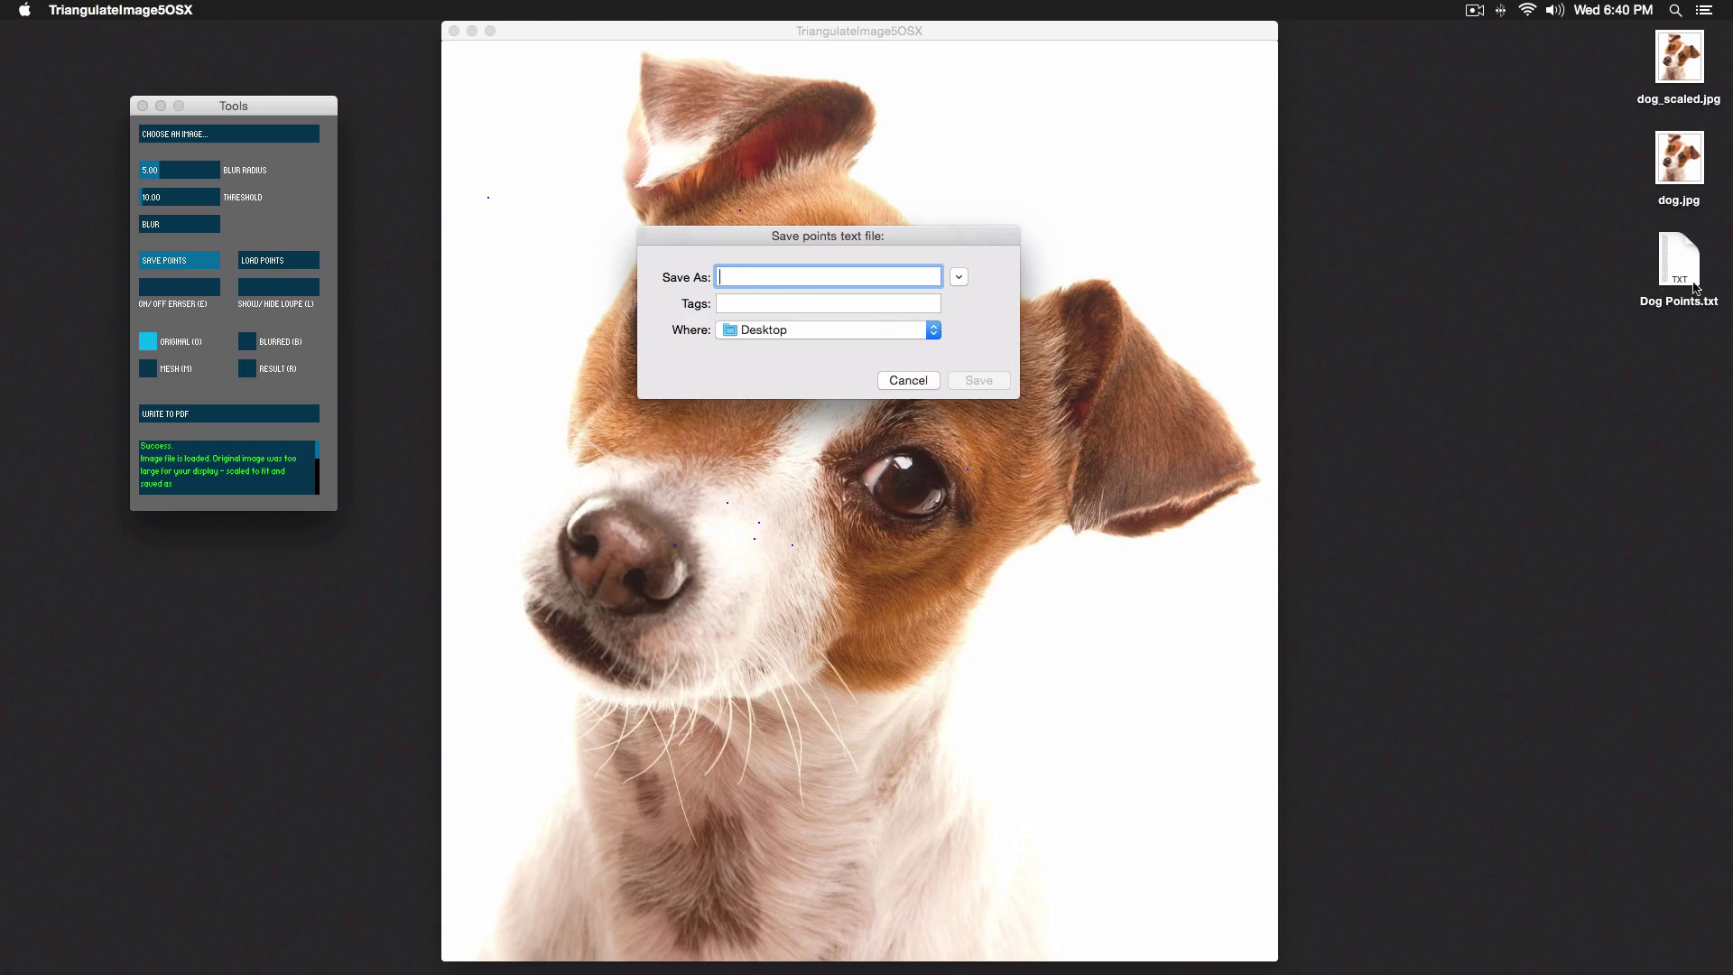
pyautogui.moveTo(884, 235); pyautogui.dragTo(900, 237)
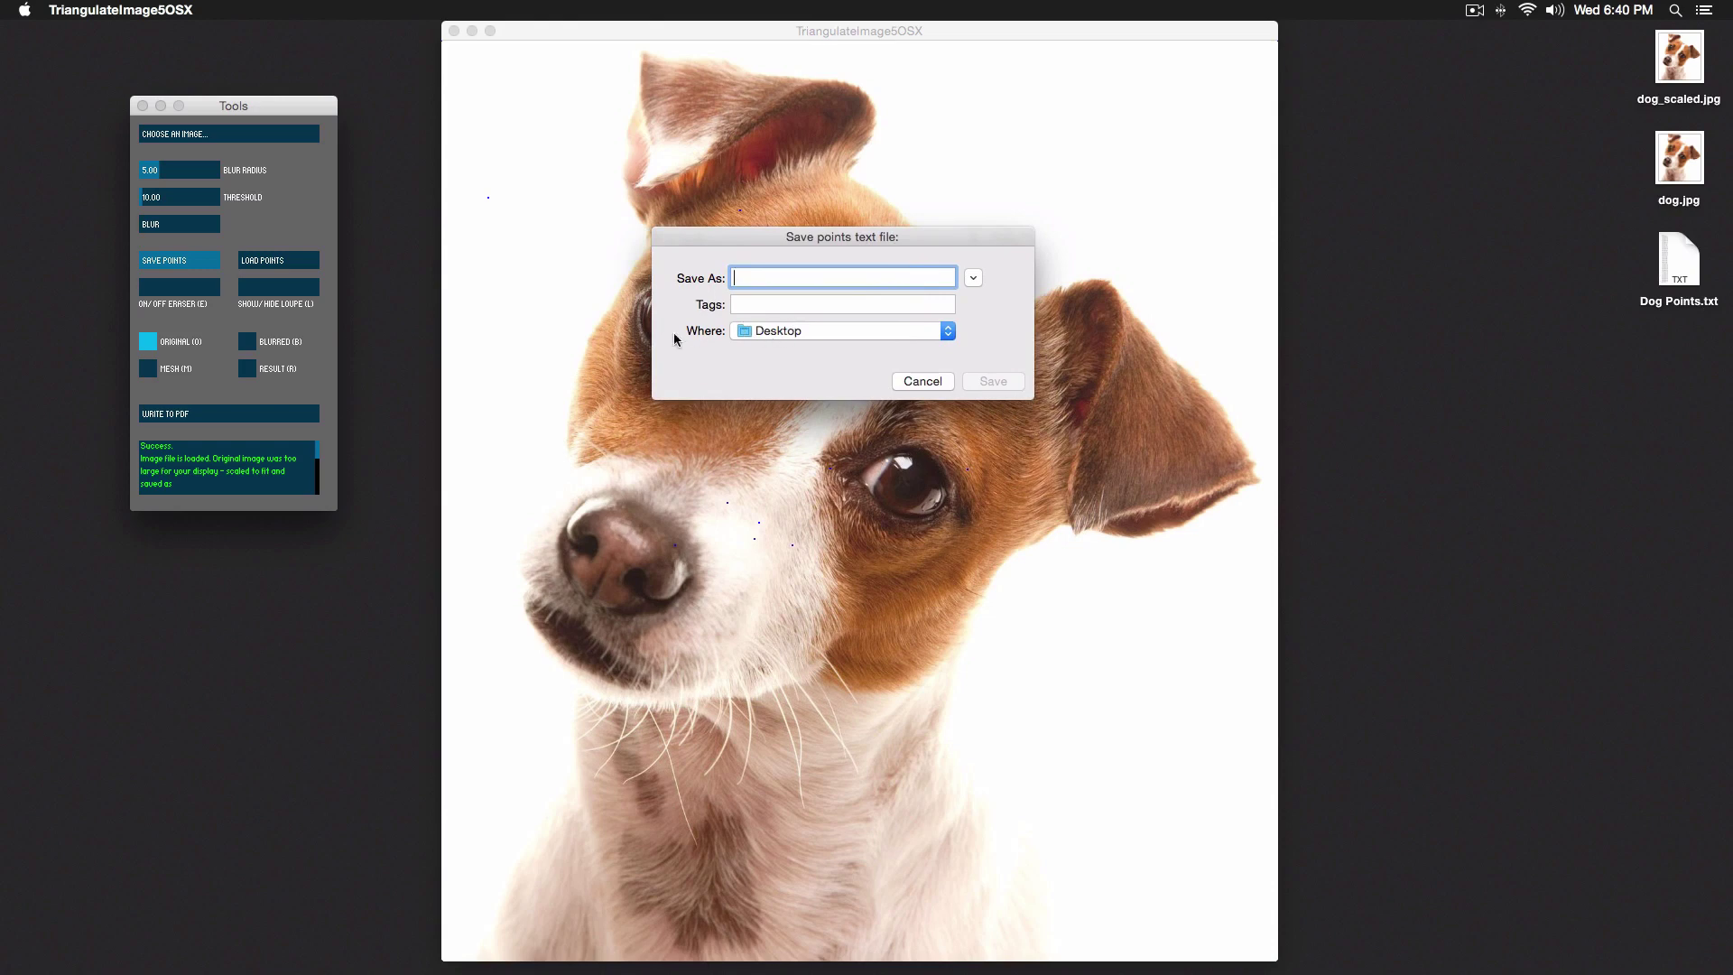
pyautogui.click(947, 330)
pyautogui.click(956, 354)
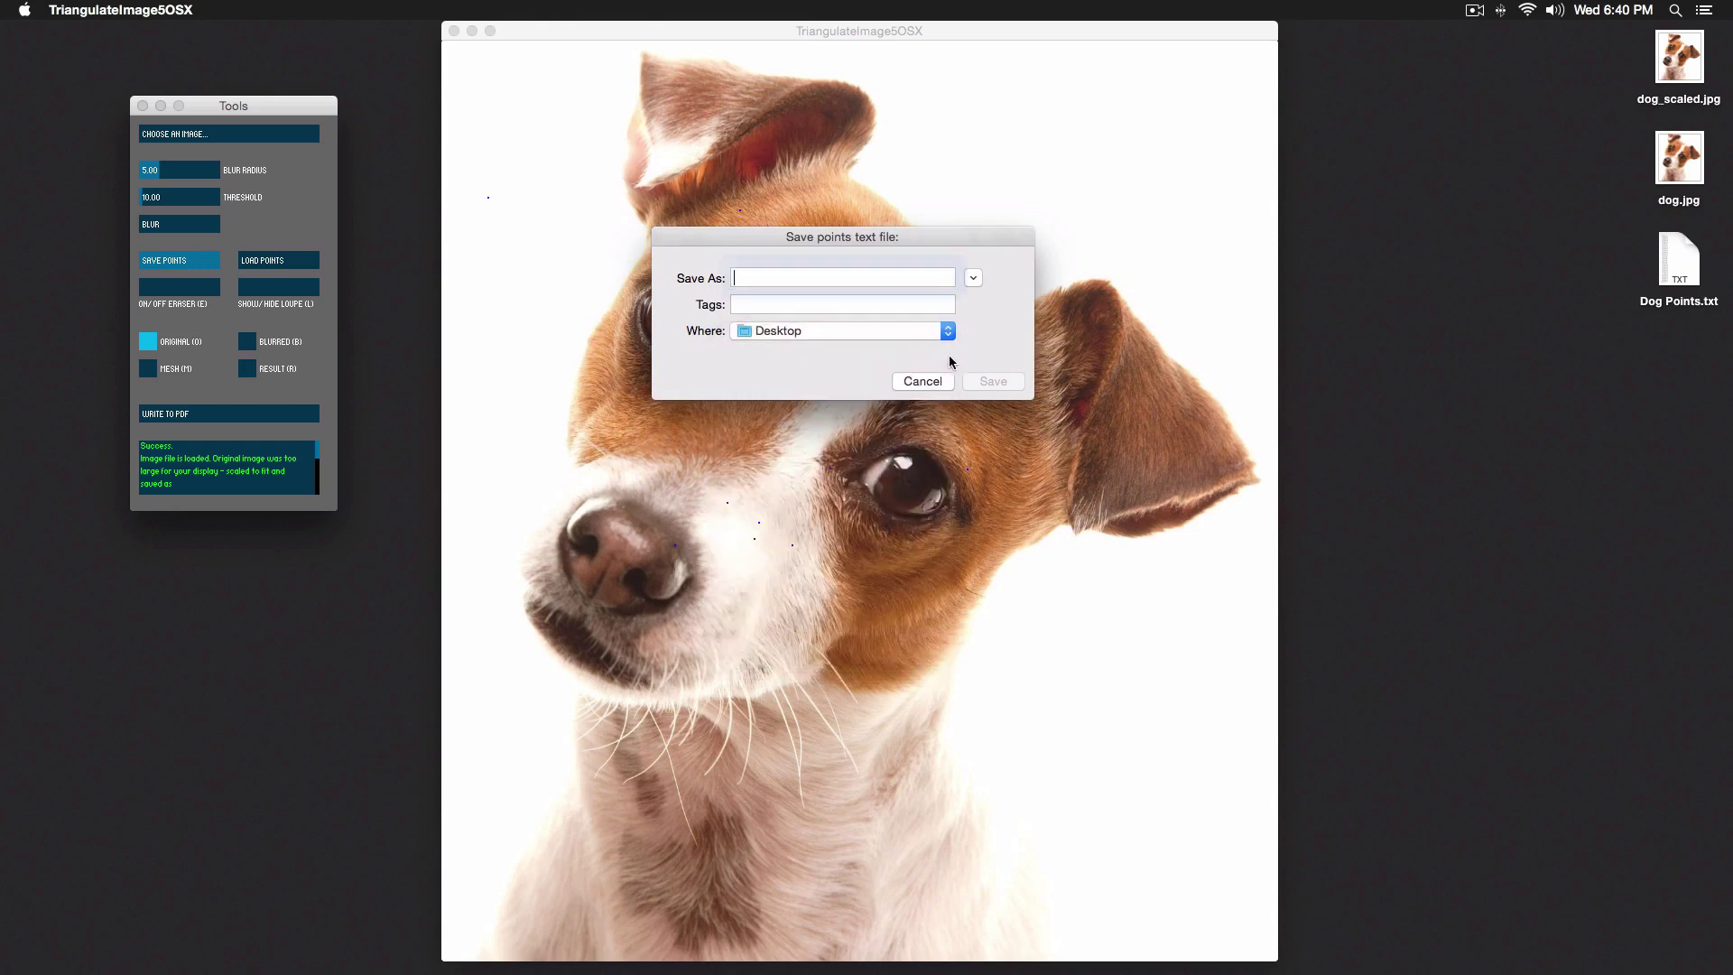
pyautogui.click(925, 380)
# - Load the points from Dog Points.txt on the Desktop and display the mesh over the dog photo
pyautogui.moveTo(809, 36); pyautogui.dragTo(816, 36)
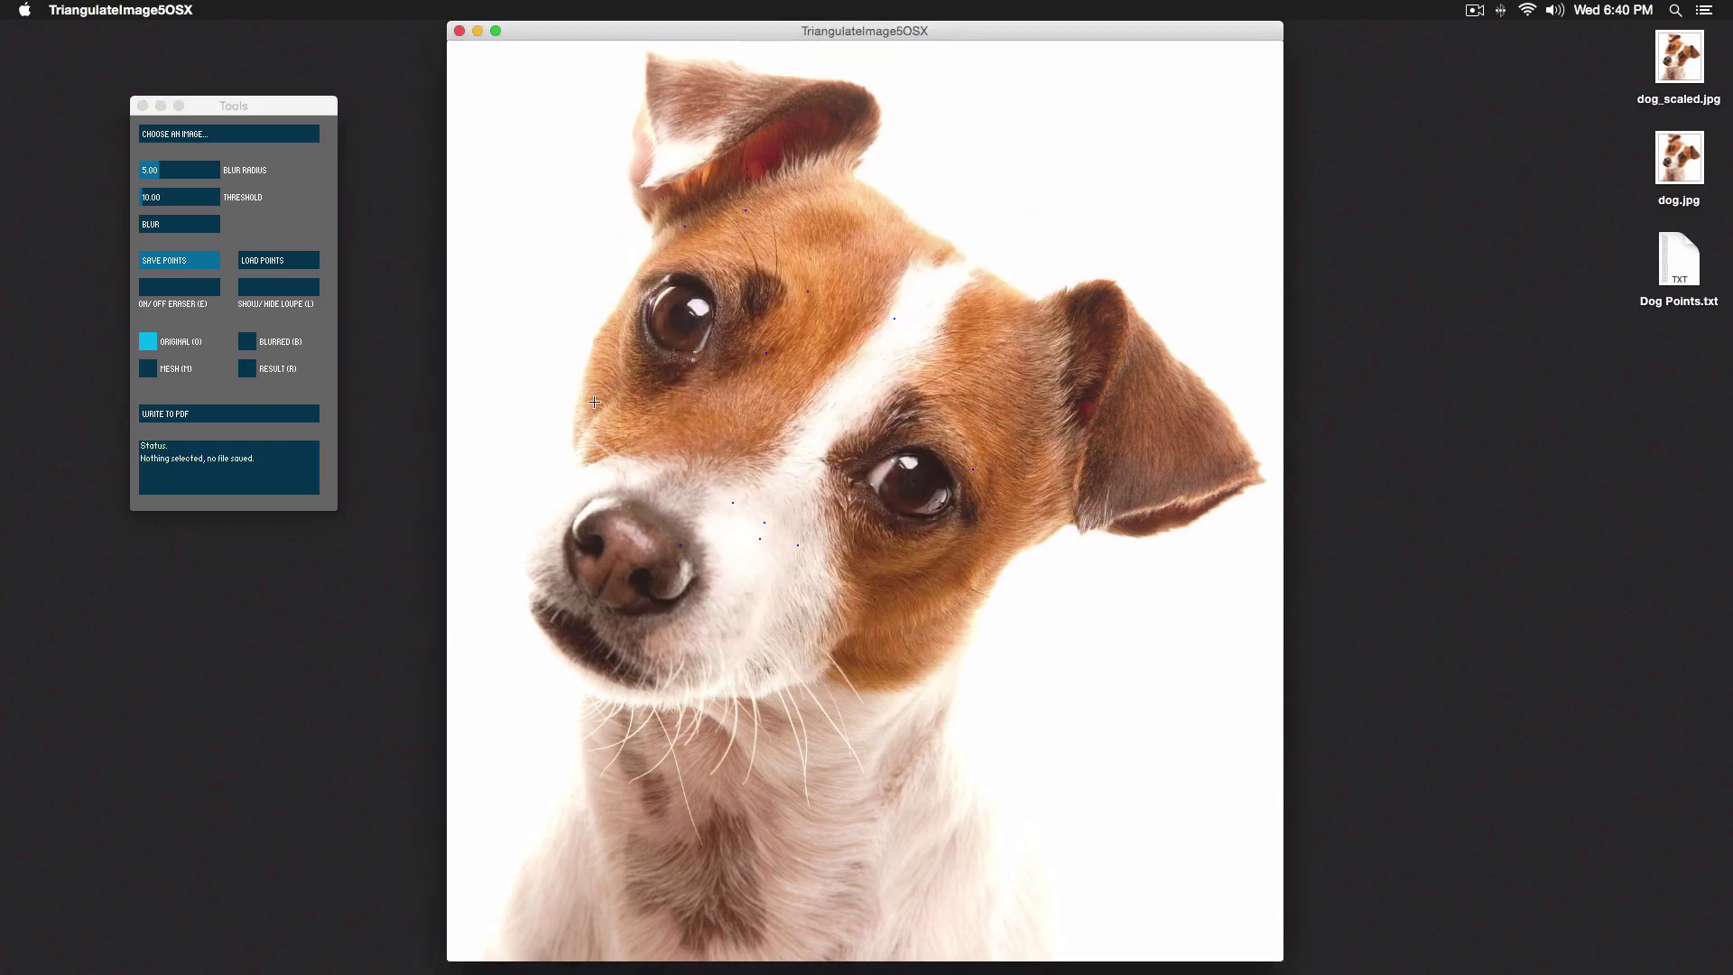
pyautogui.click(264, 259)
pyautogui.click(266, 260)
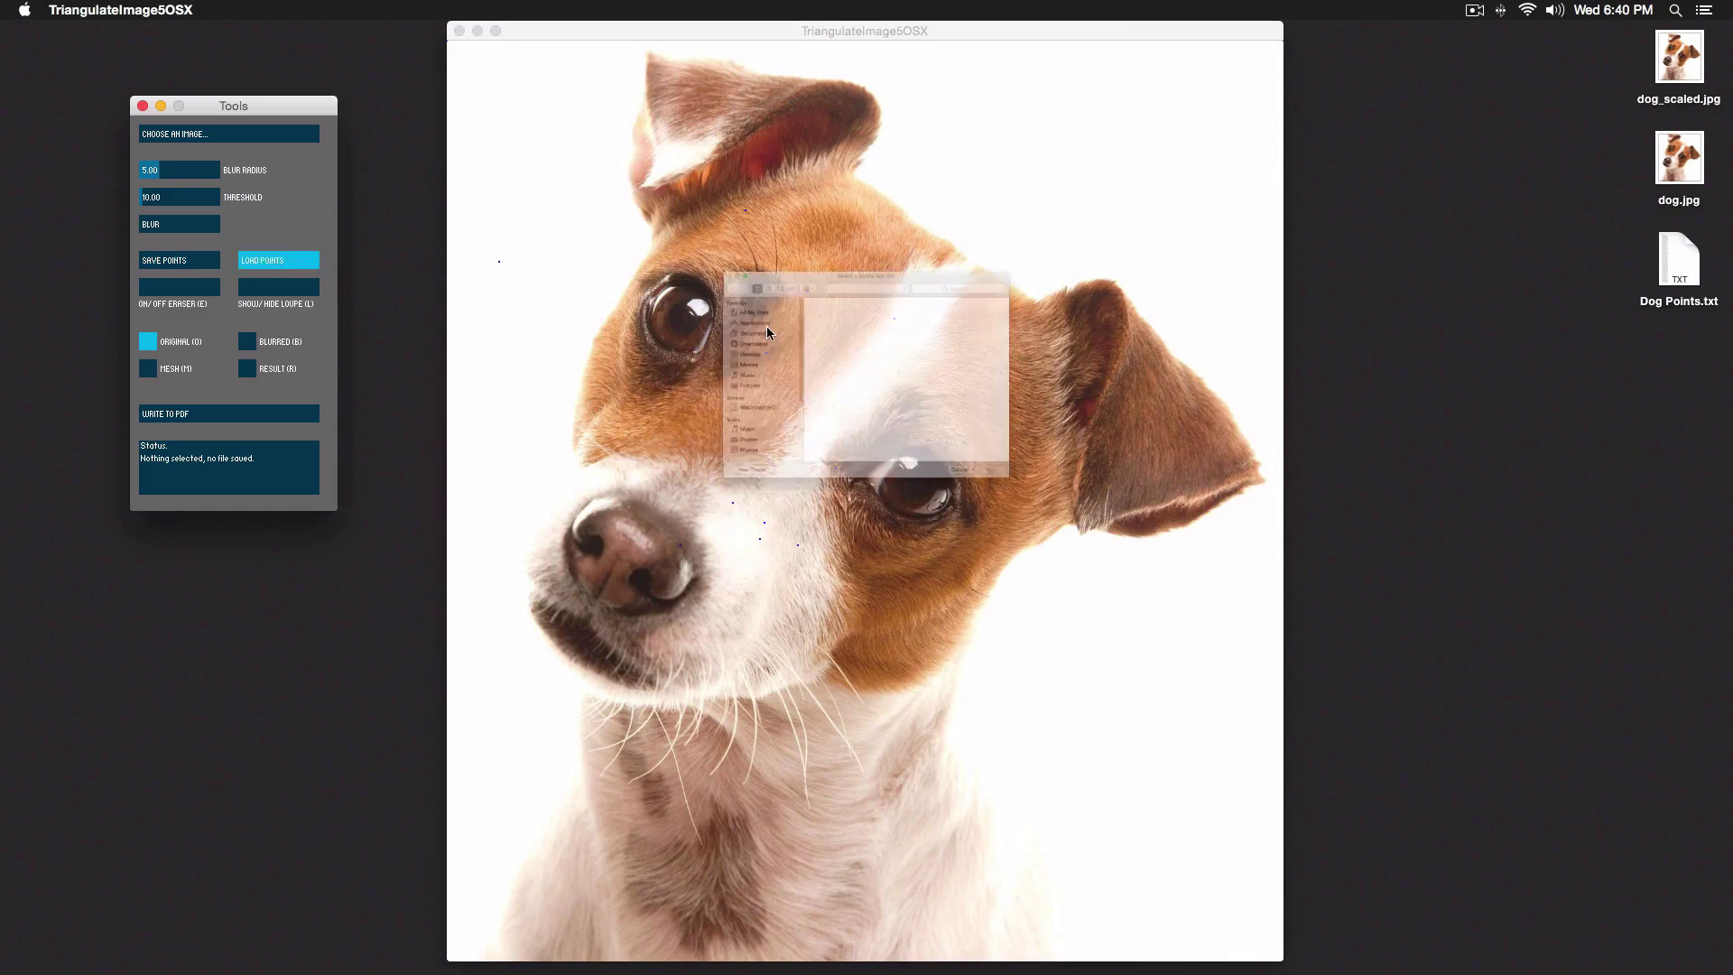
pyautogui.click(776, 240)
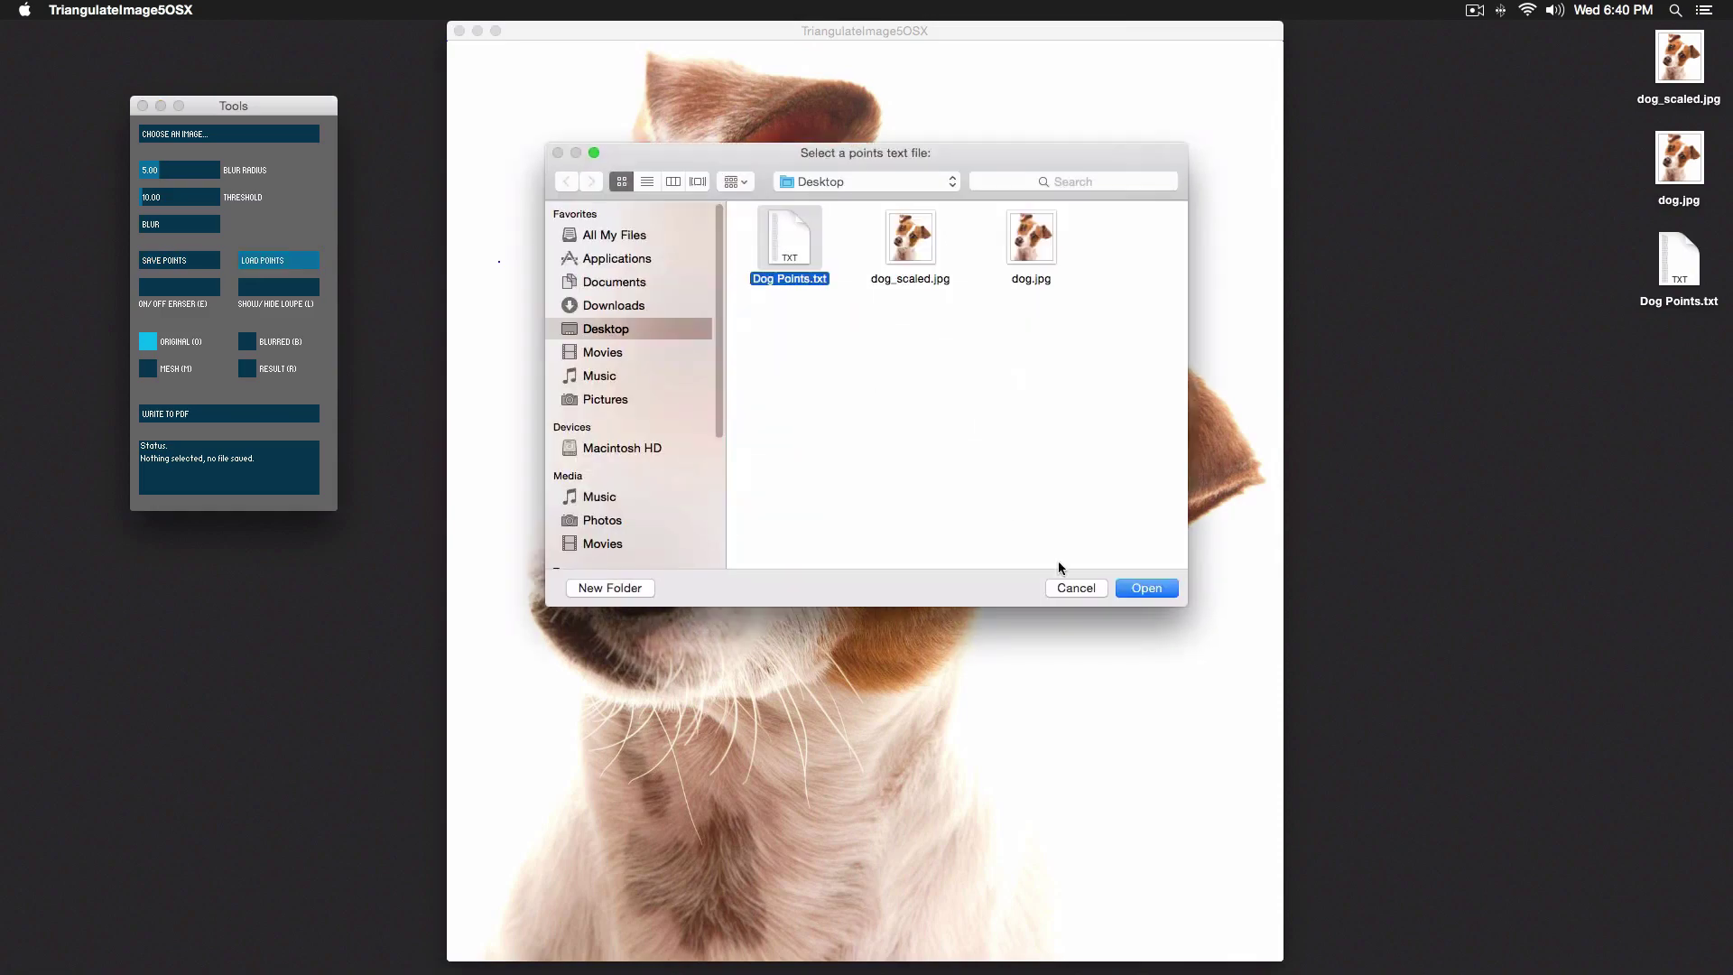
pyautogui.click(1136, 588)
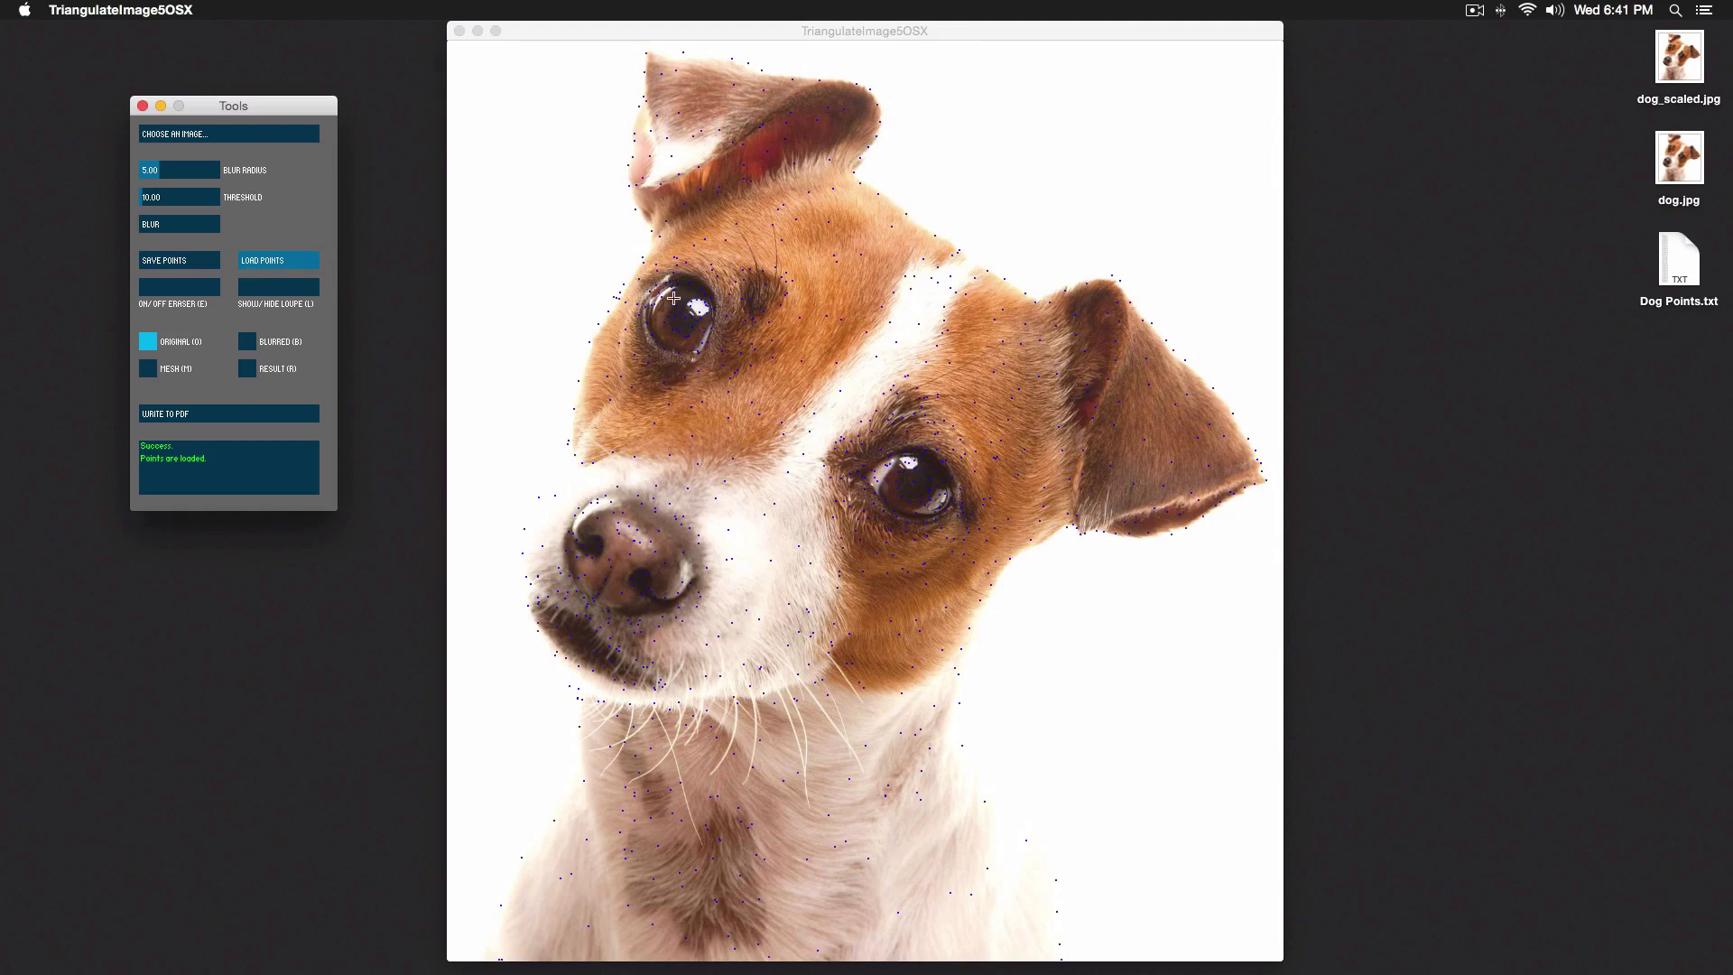
pyautogui.click(456, 262)
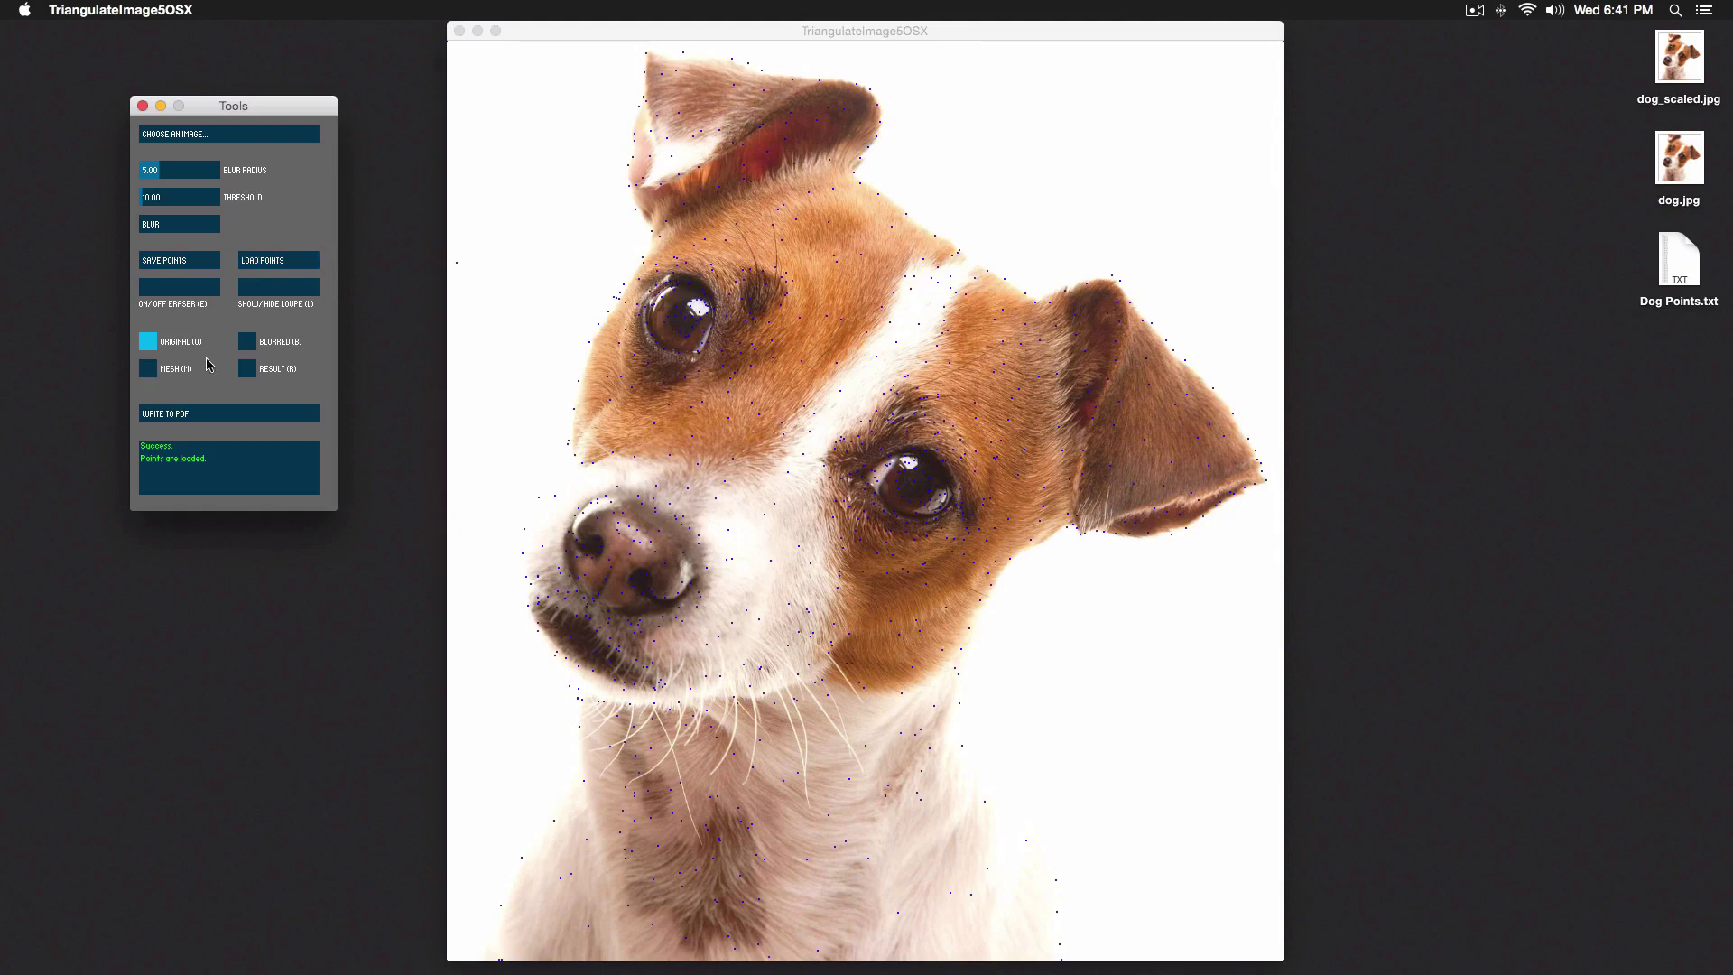
pyautogui.click(149, 370)
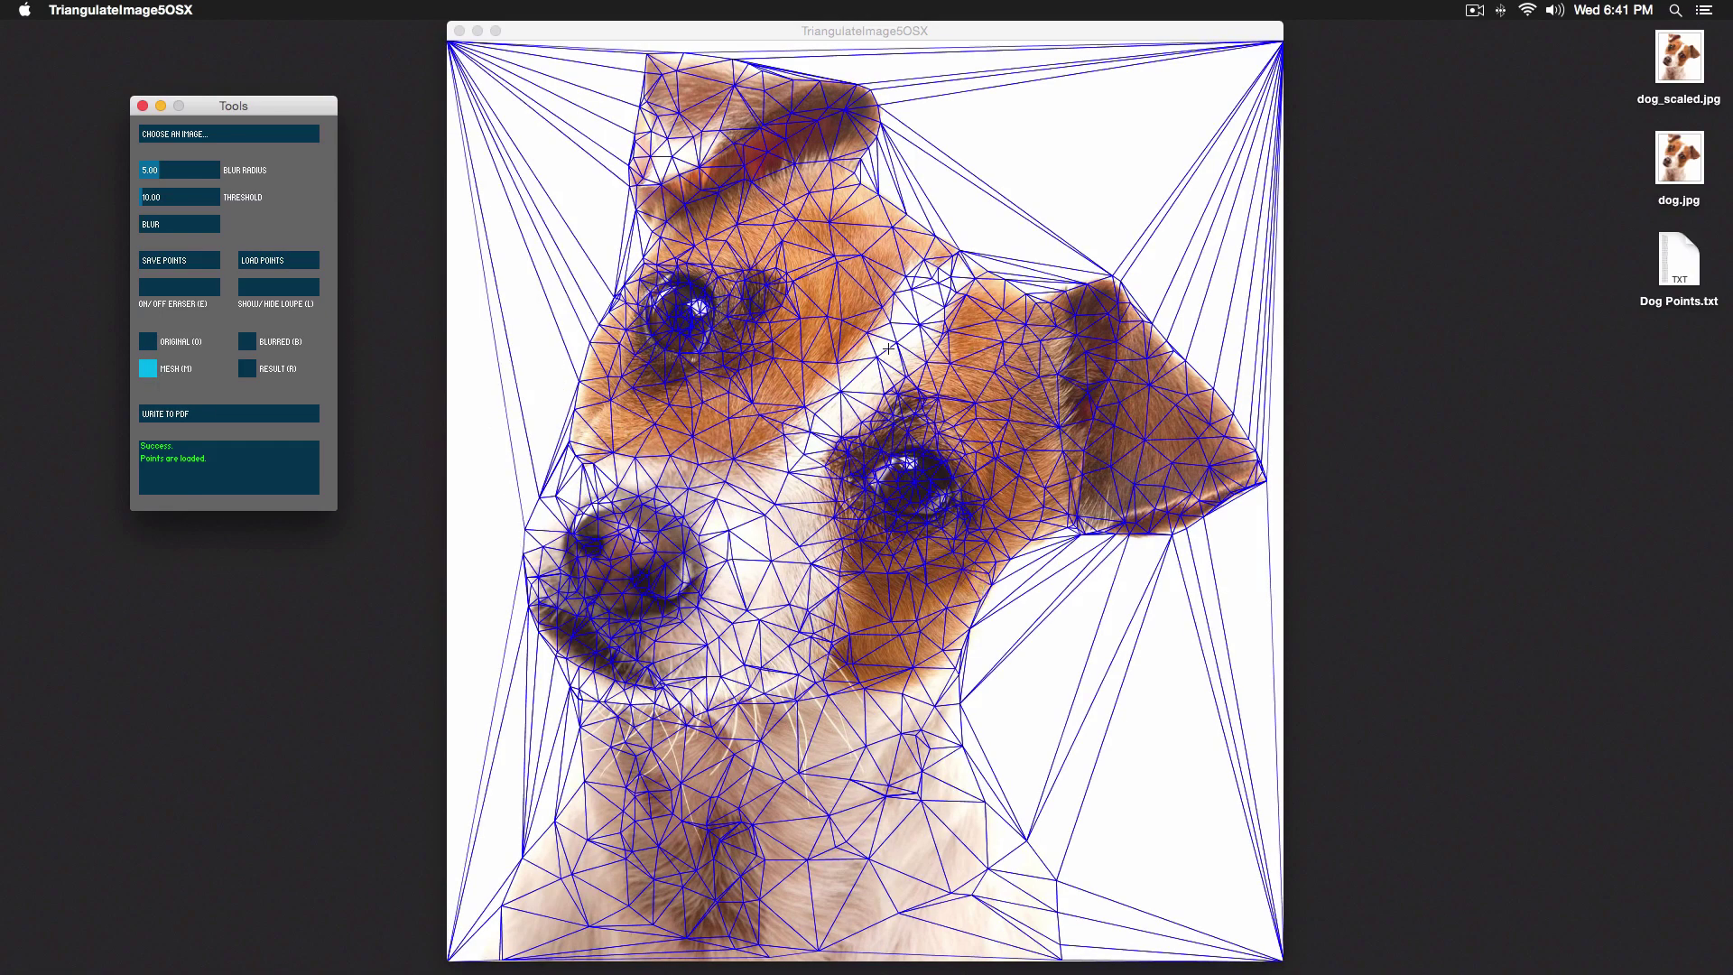
# - Compare the triangulated result of the loaded points with the original dog photo, finishing on the original display
pyautogui.click(244, 371)
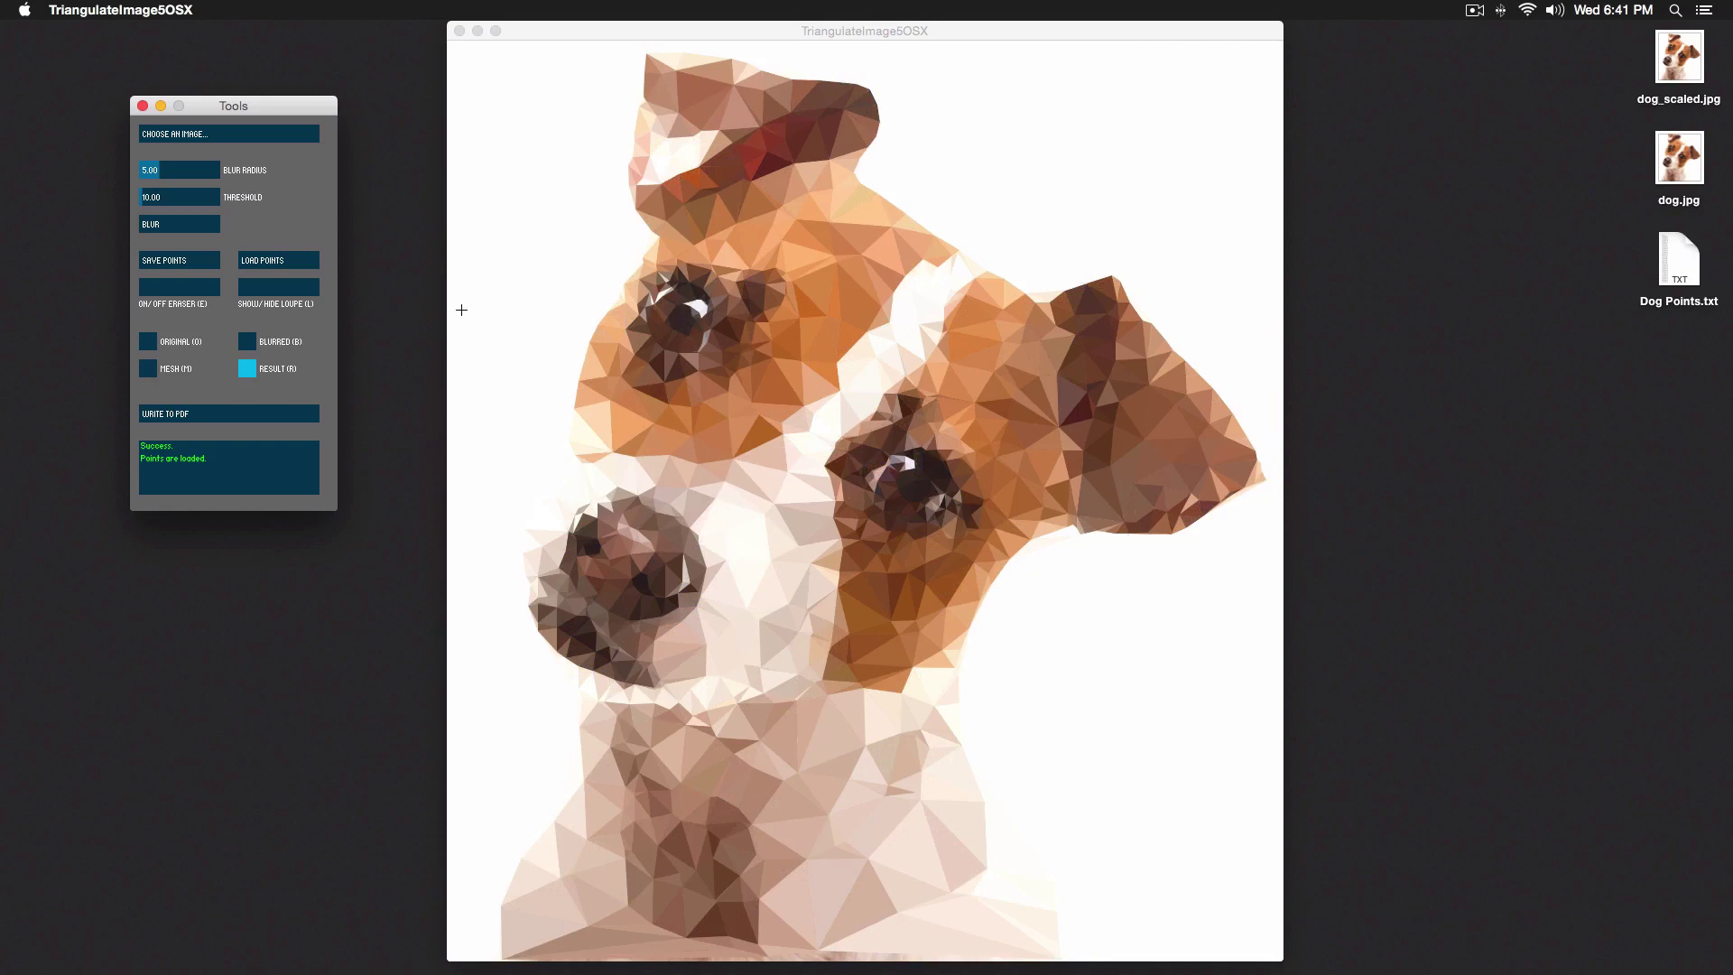
pyautogui.click(149, 343)
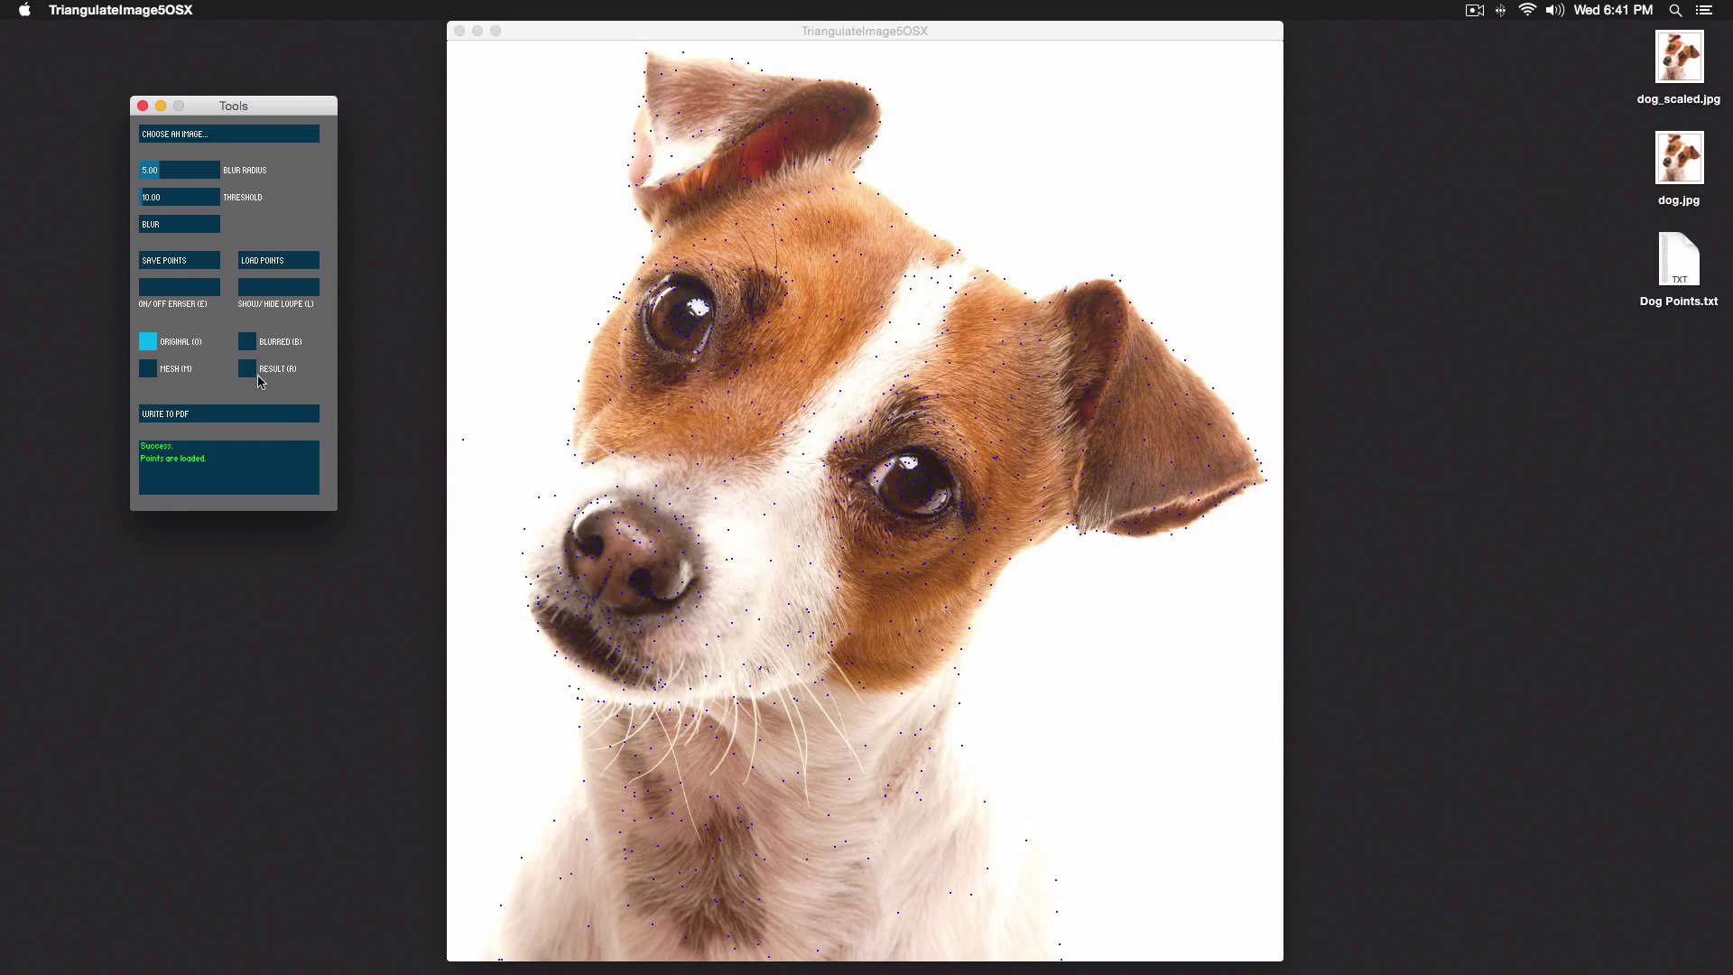
pyautogui.click(251, 373)
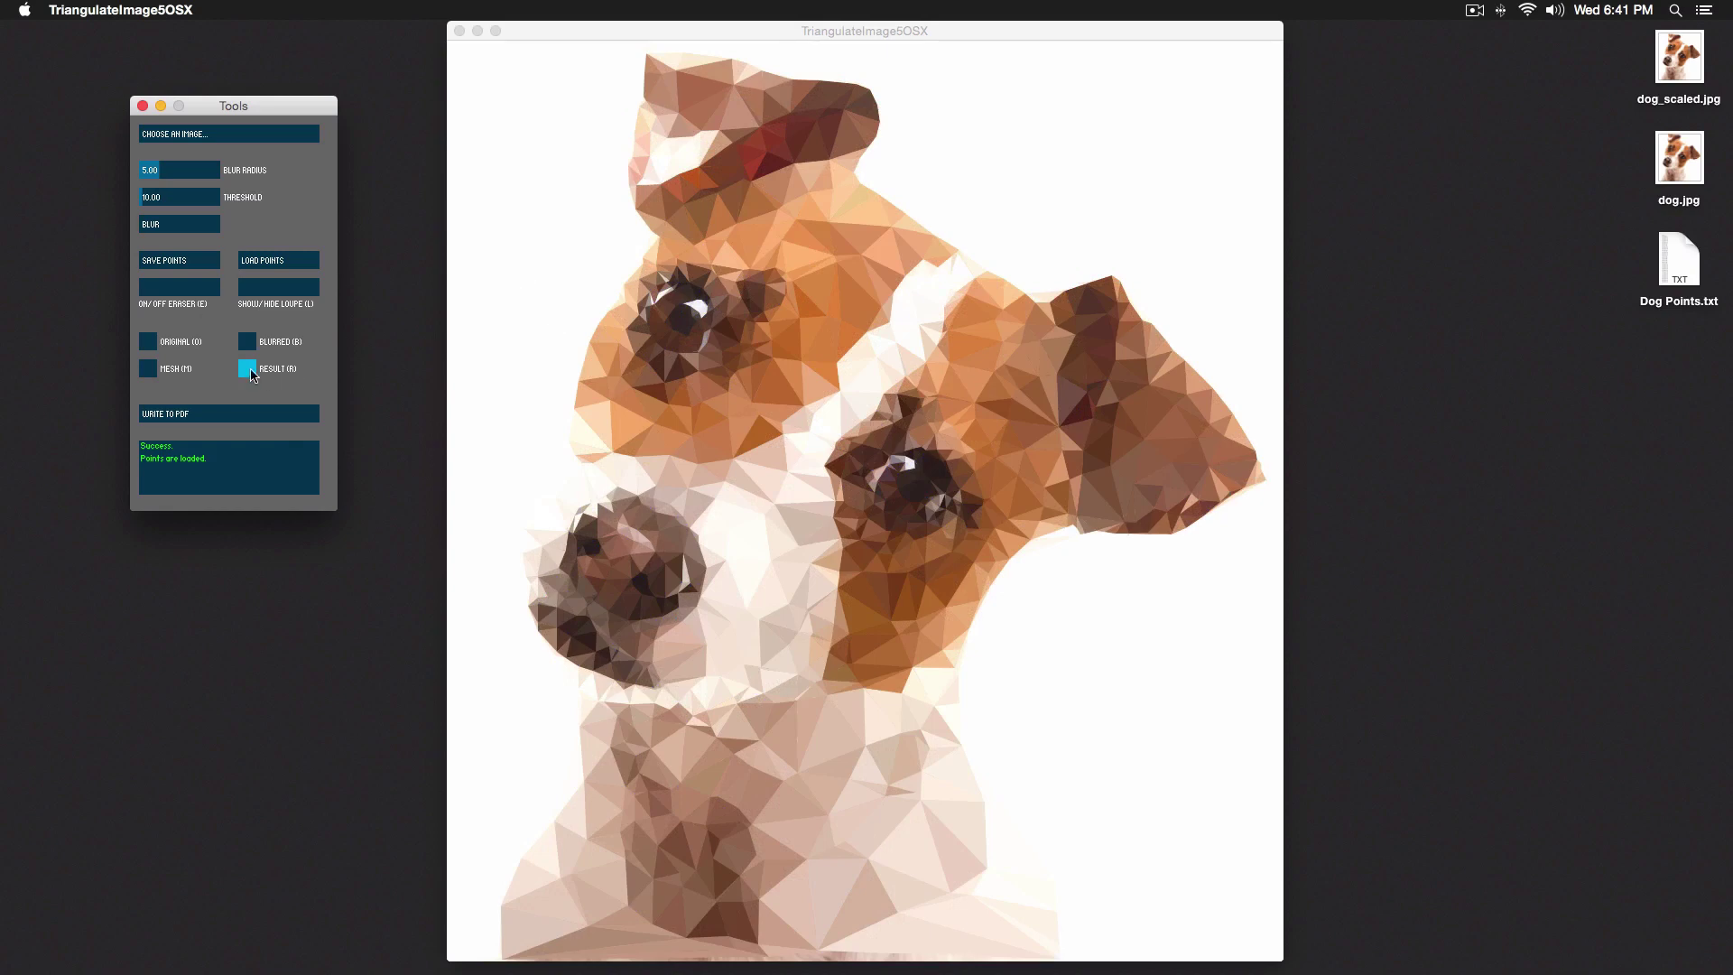
pyautogui.click(146, 343)
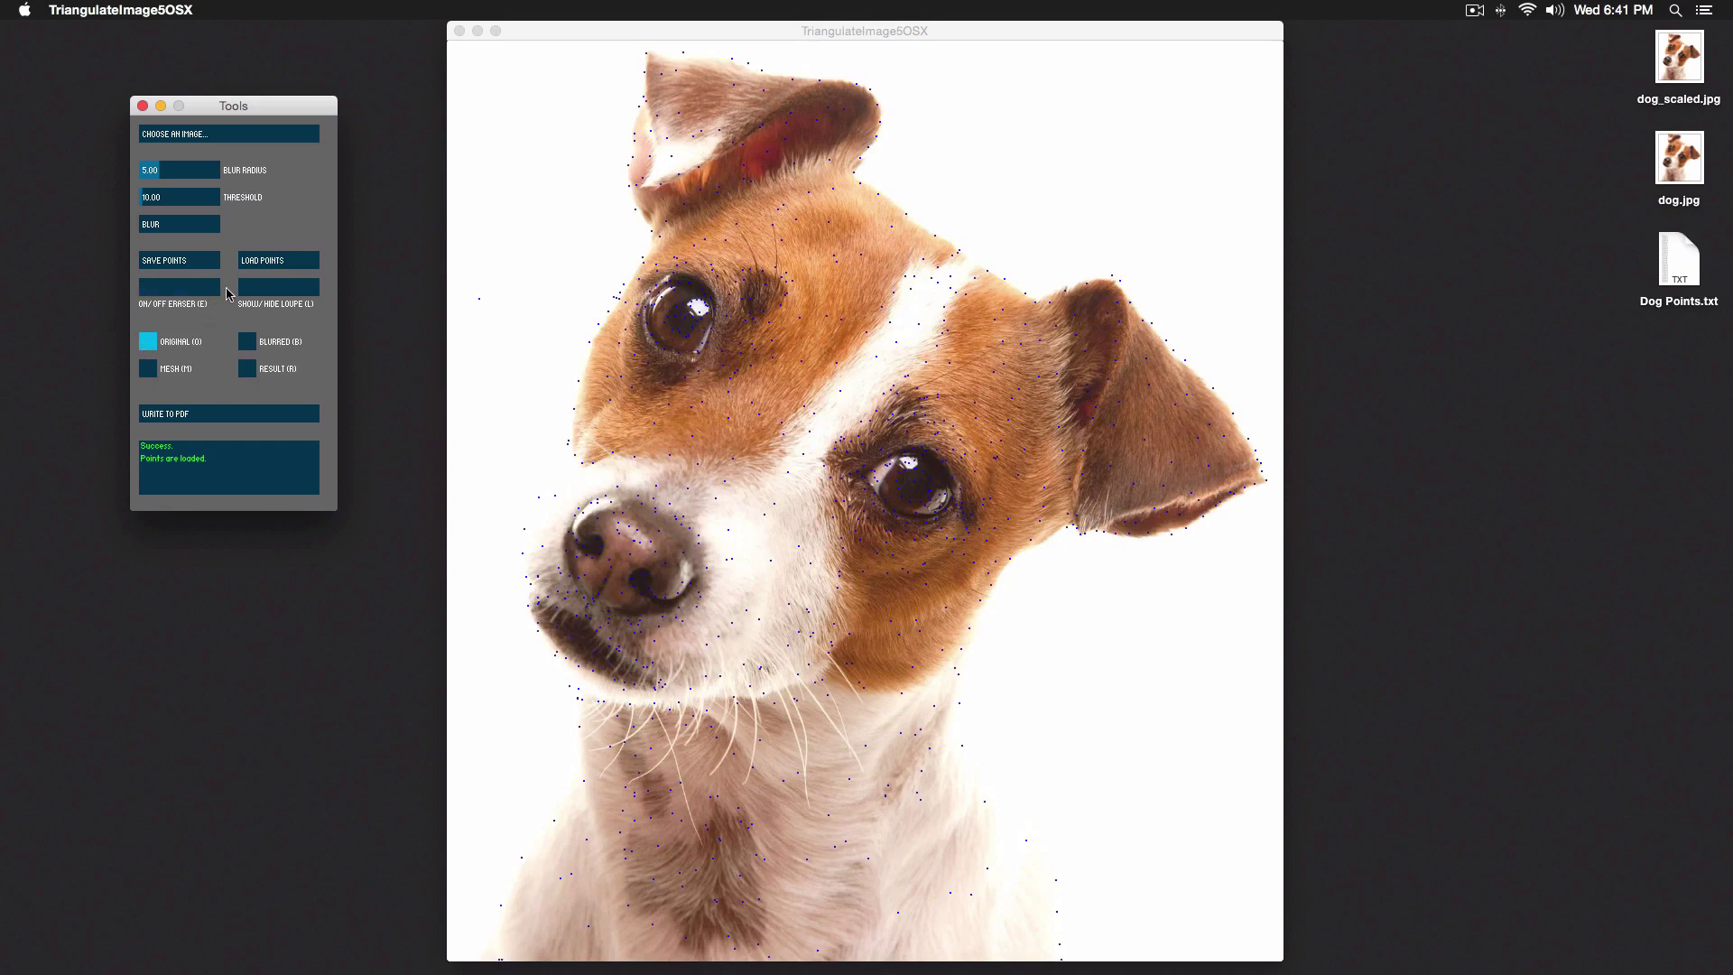
# - Reload dog.jpg from the Desktop as the image to process, to start over without the loaded points
pyautogui.moveTo(237, 107); pyautogui.dragTo(231, 151)
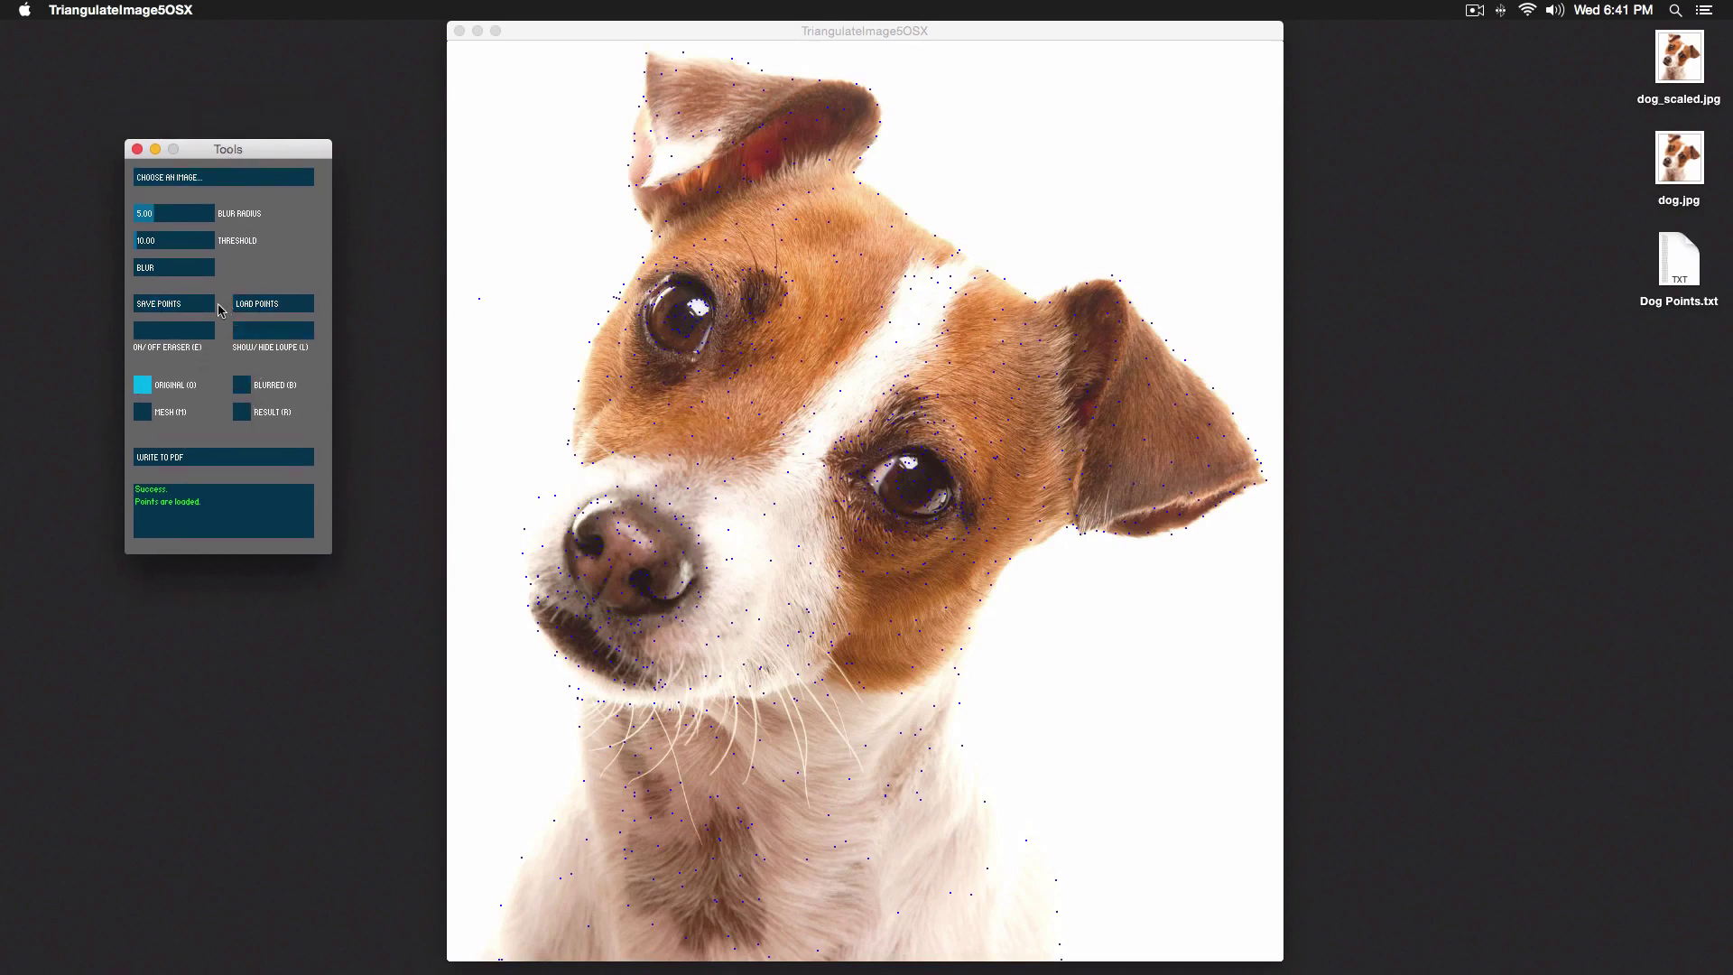
pyautogui.click(225, 177)
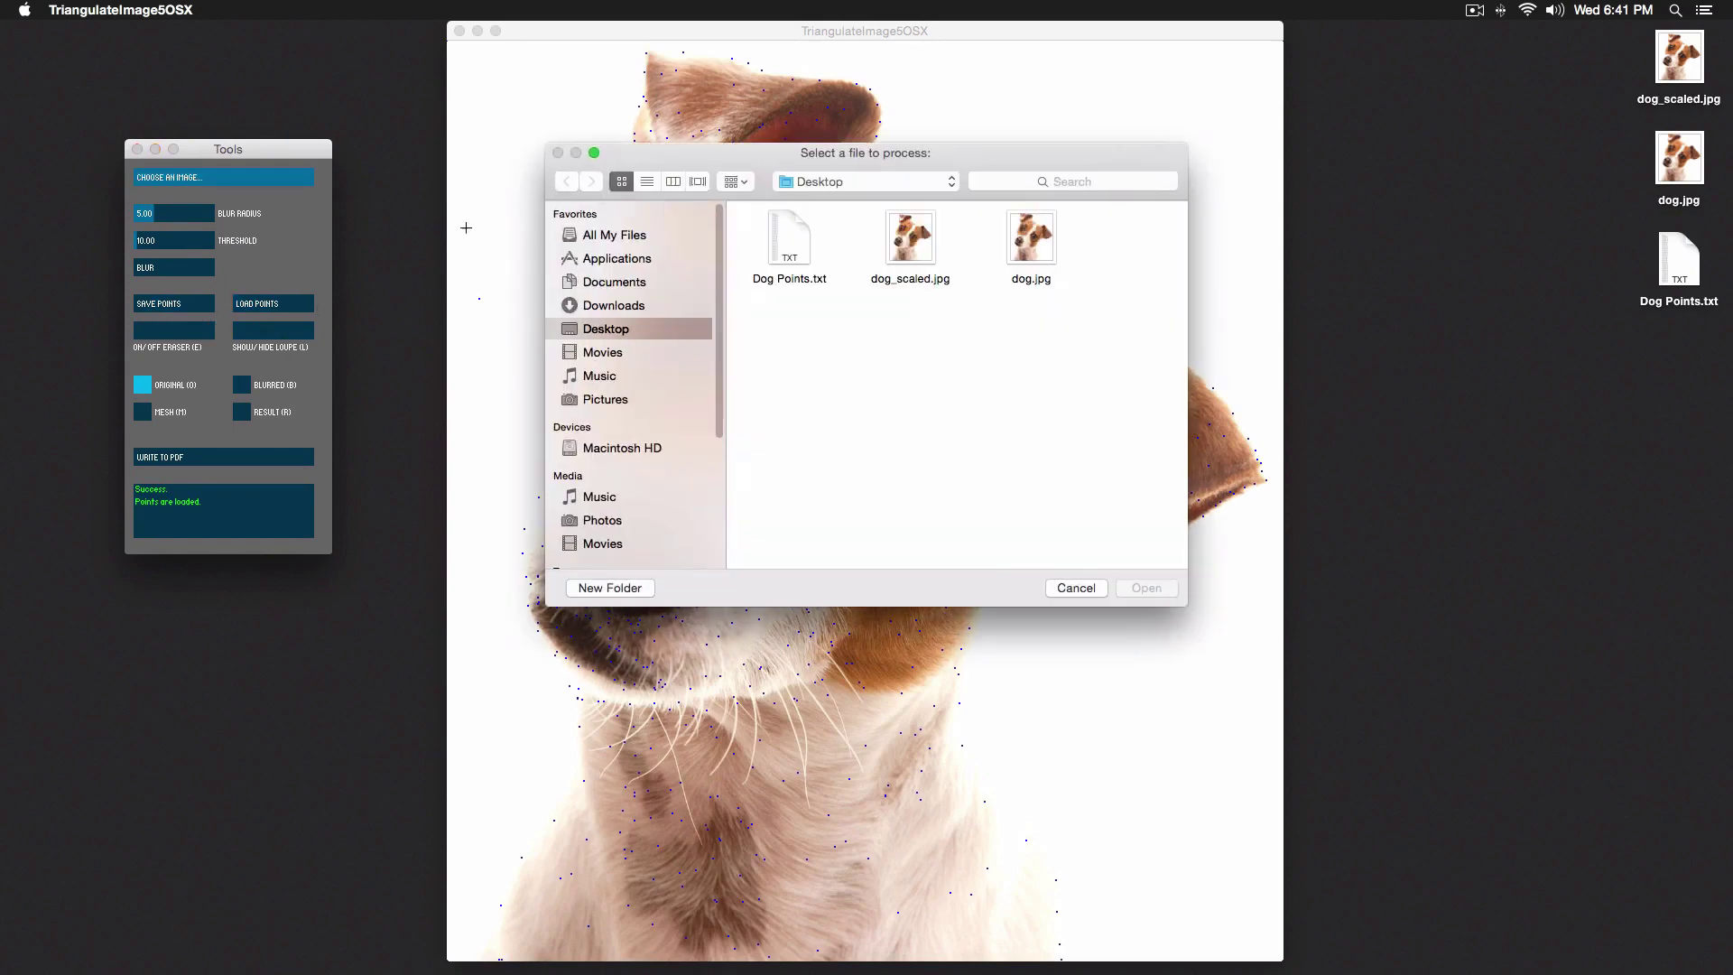
pyautogui.click(1021, 255)
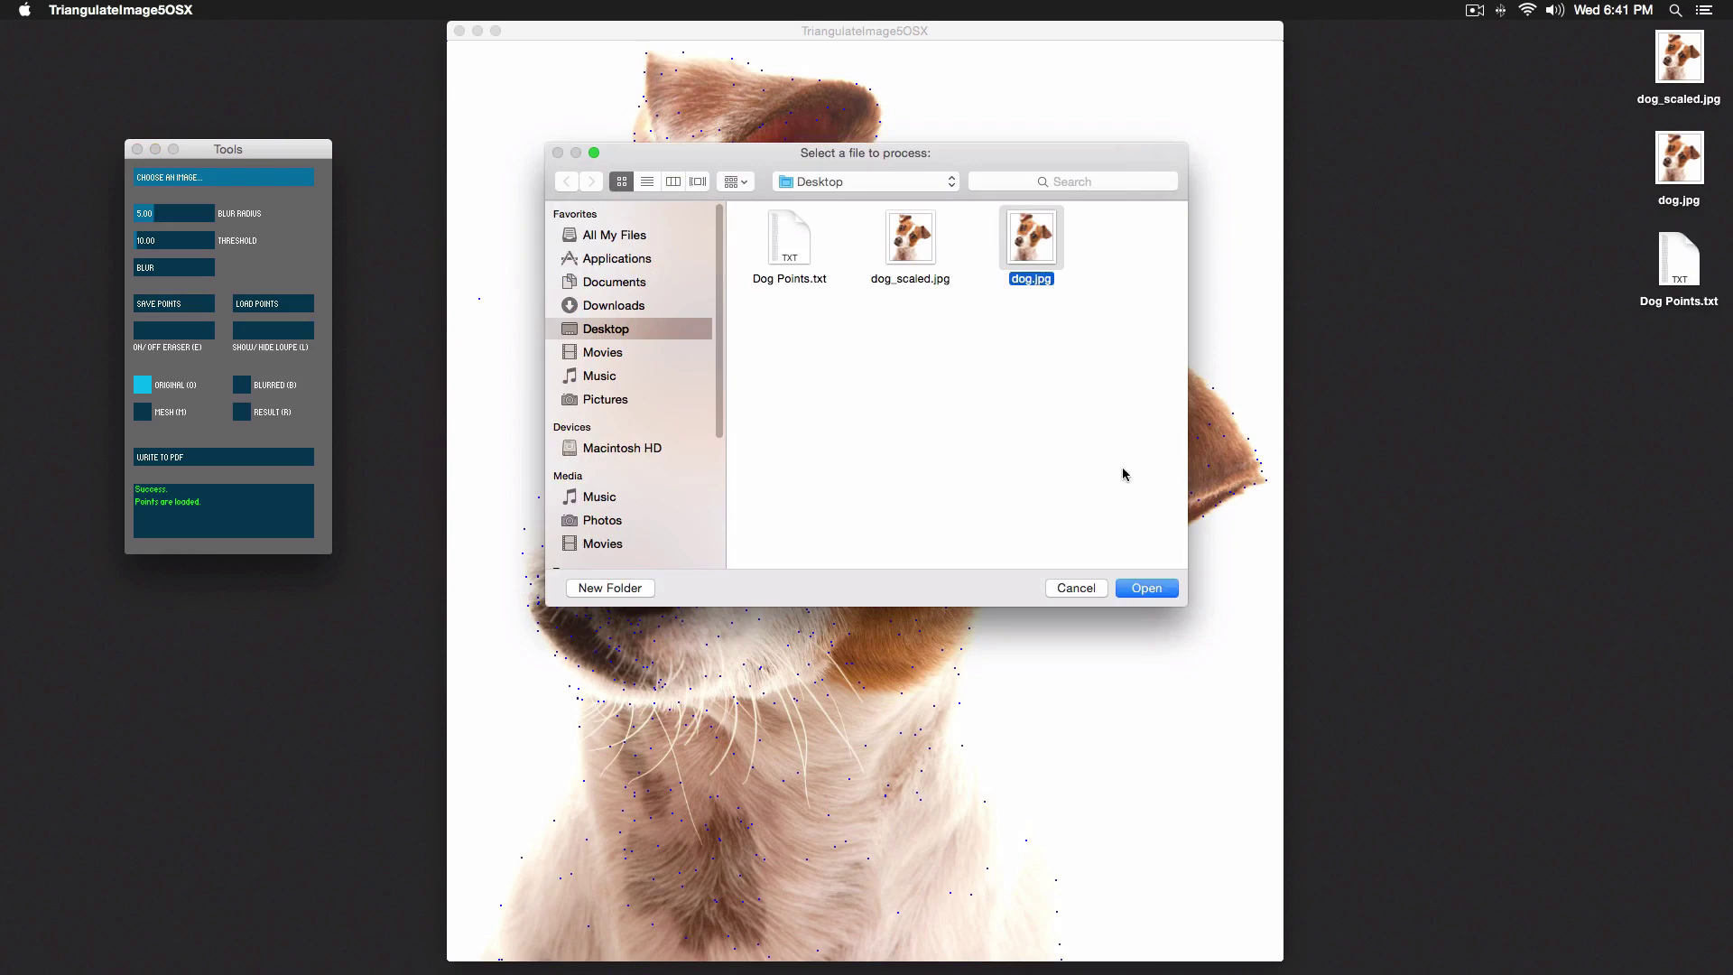
pyautogui.click(1172, 591)
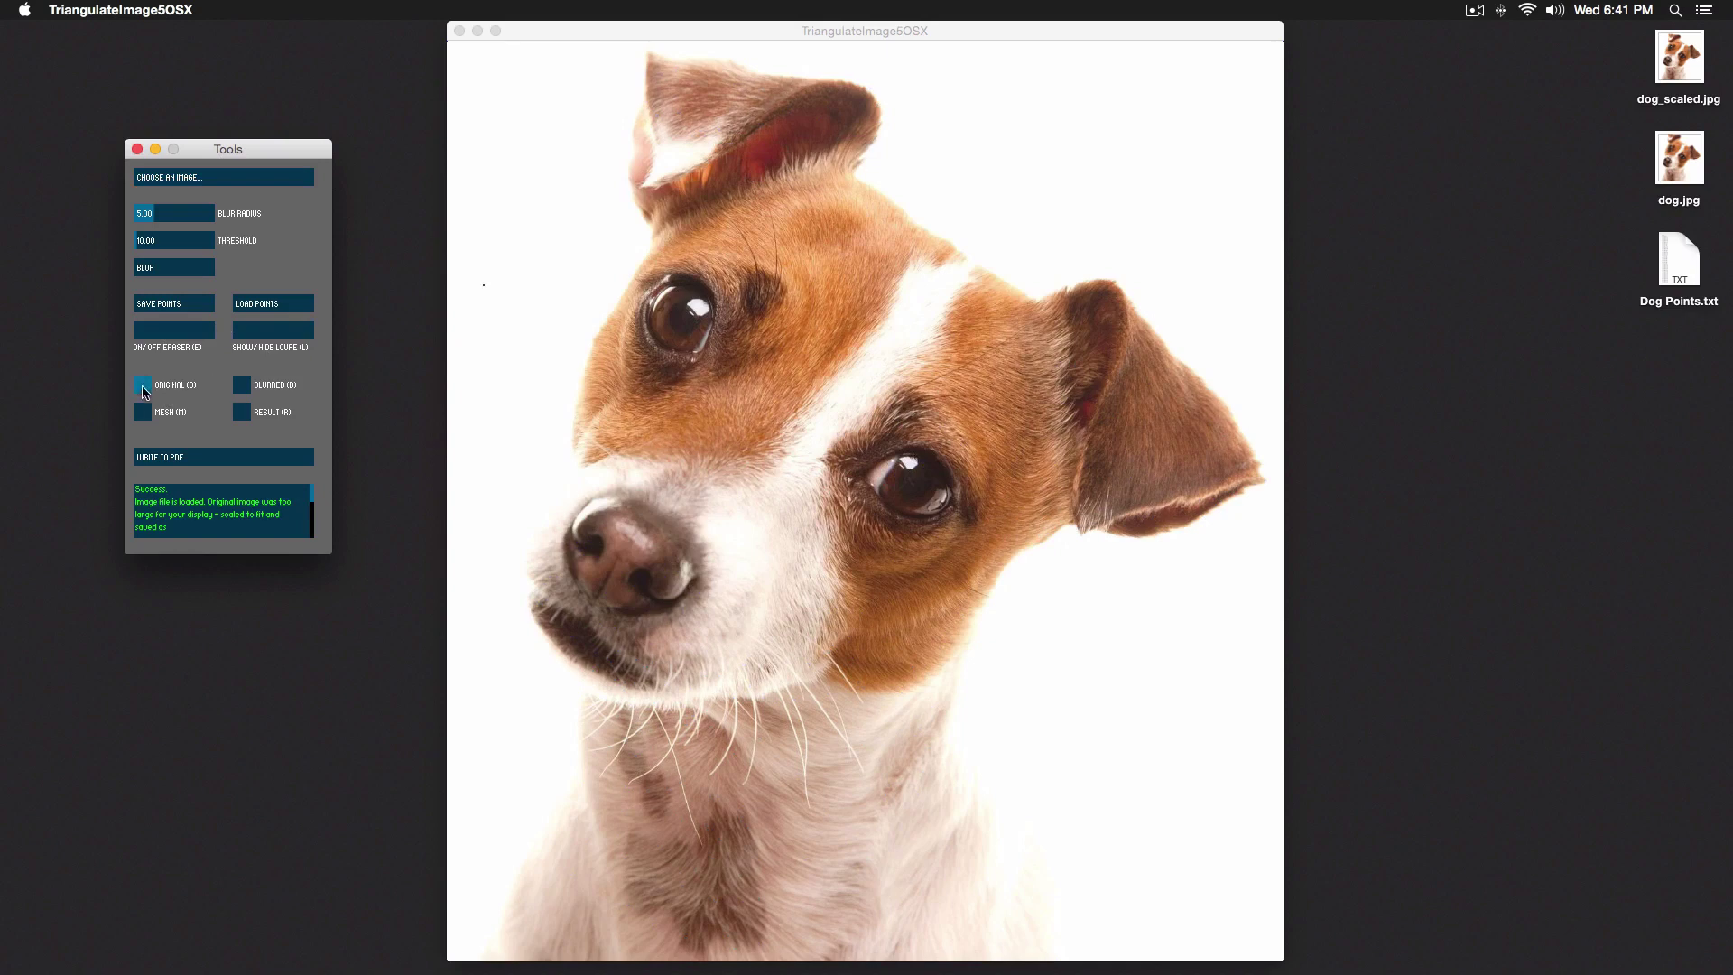
# - View the mesh, blurred, result and original displays in turn, finishing on the mesh display
pyautogui.click(142, 413)
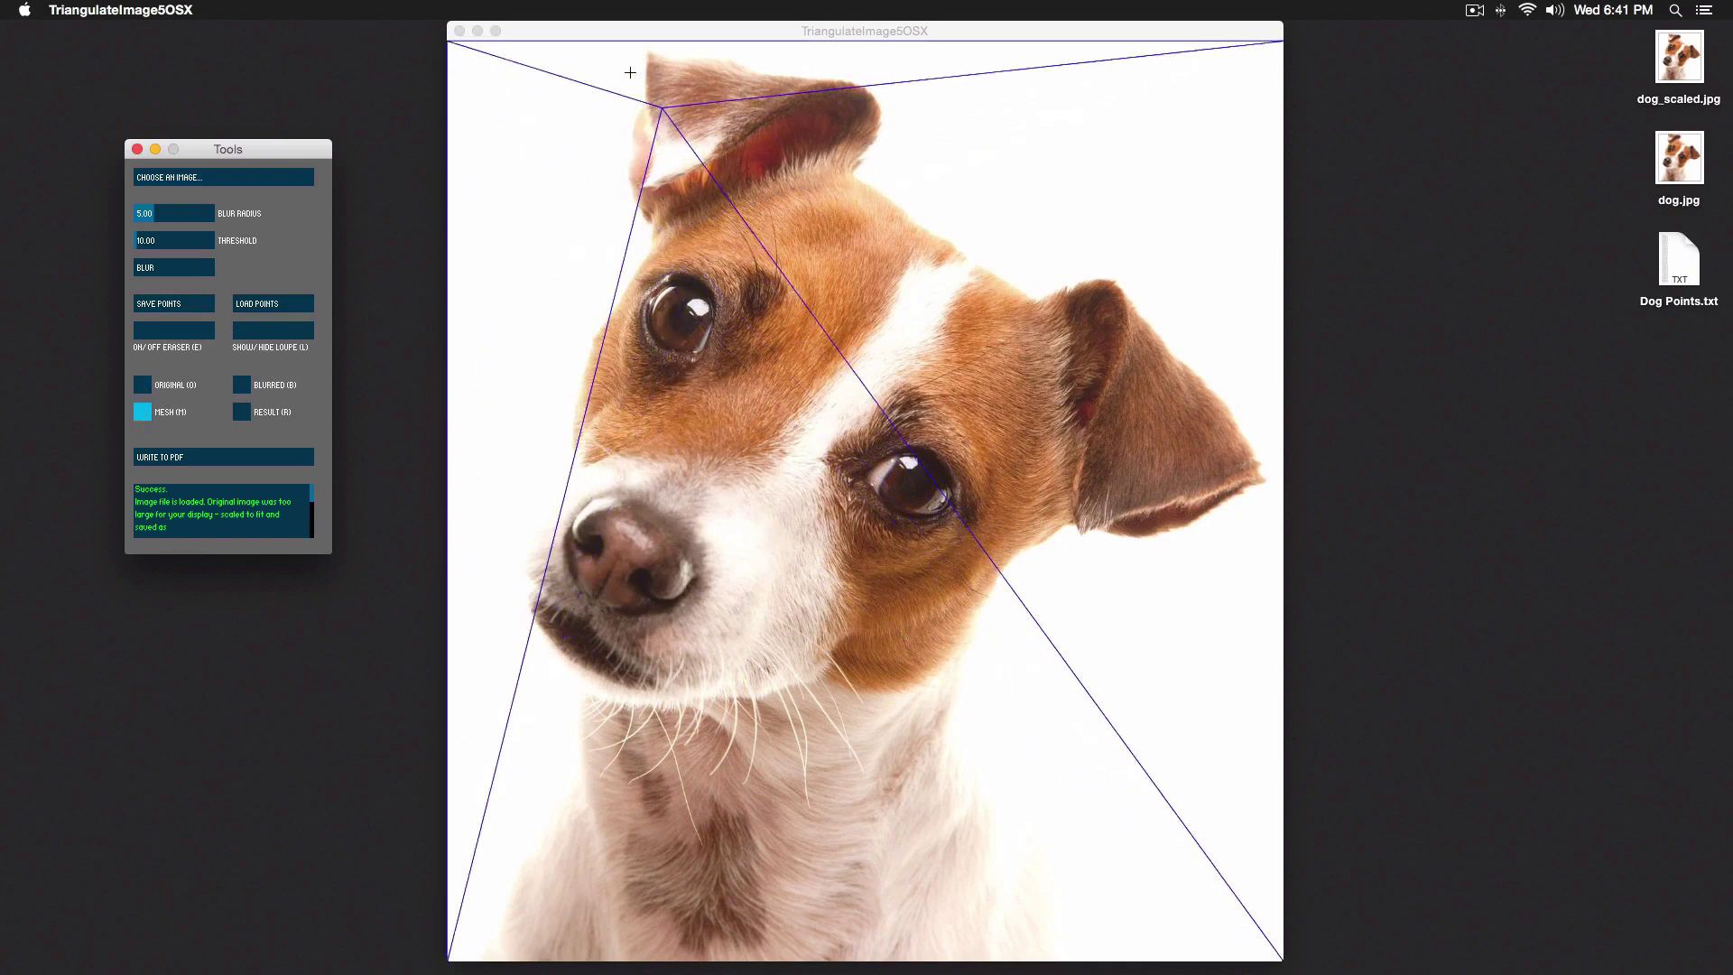
pyautogui.click(240, 389)
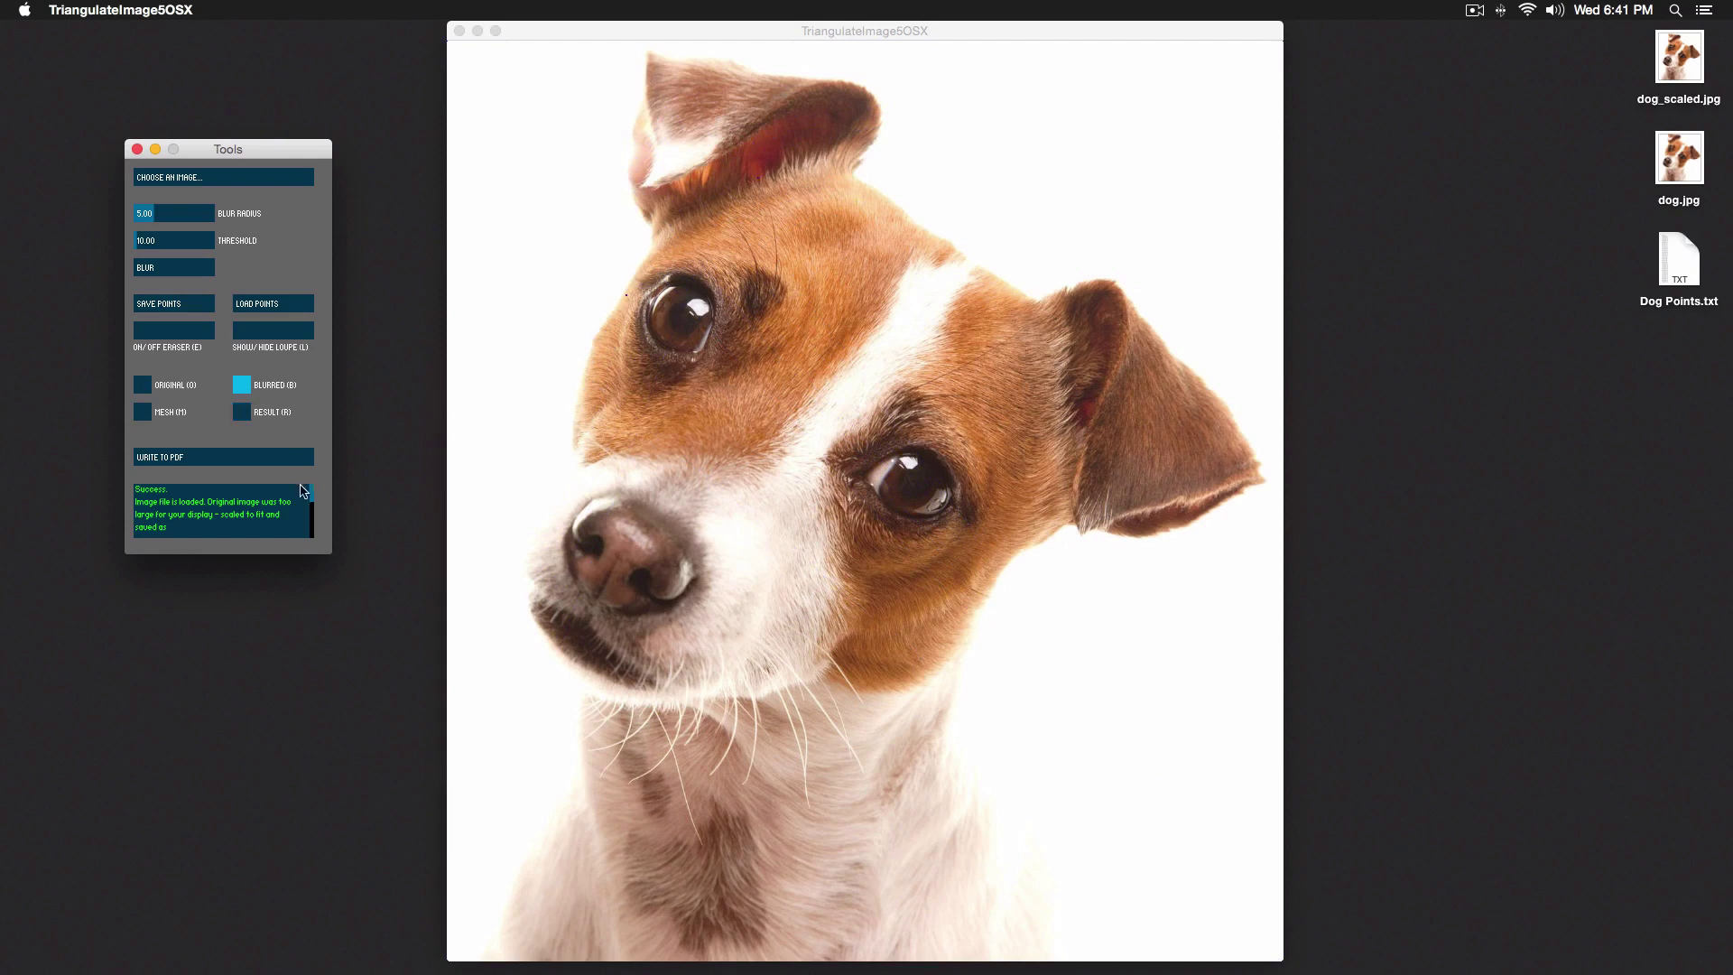
pyautogui.click(240, 413)
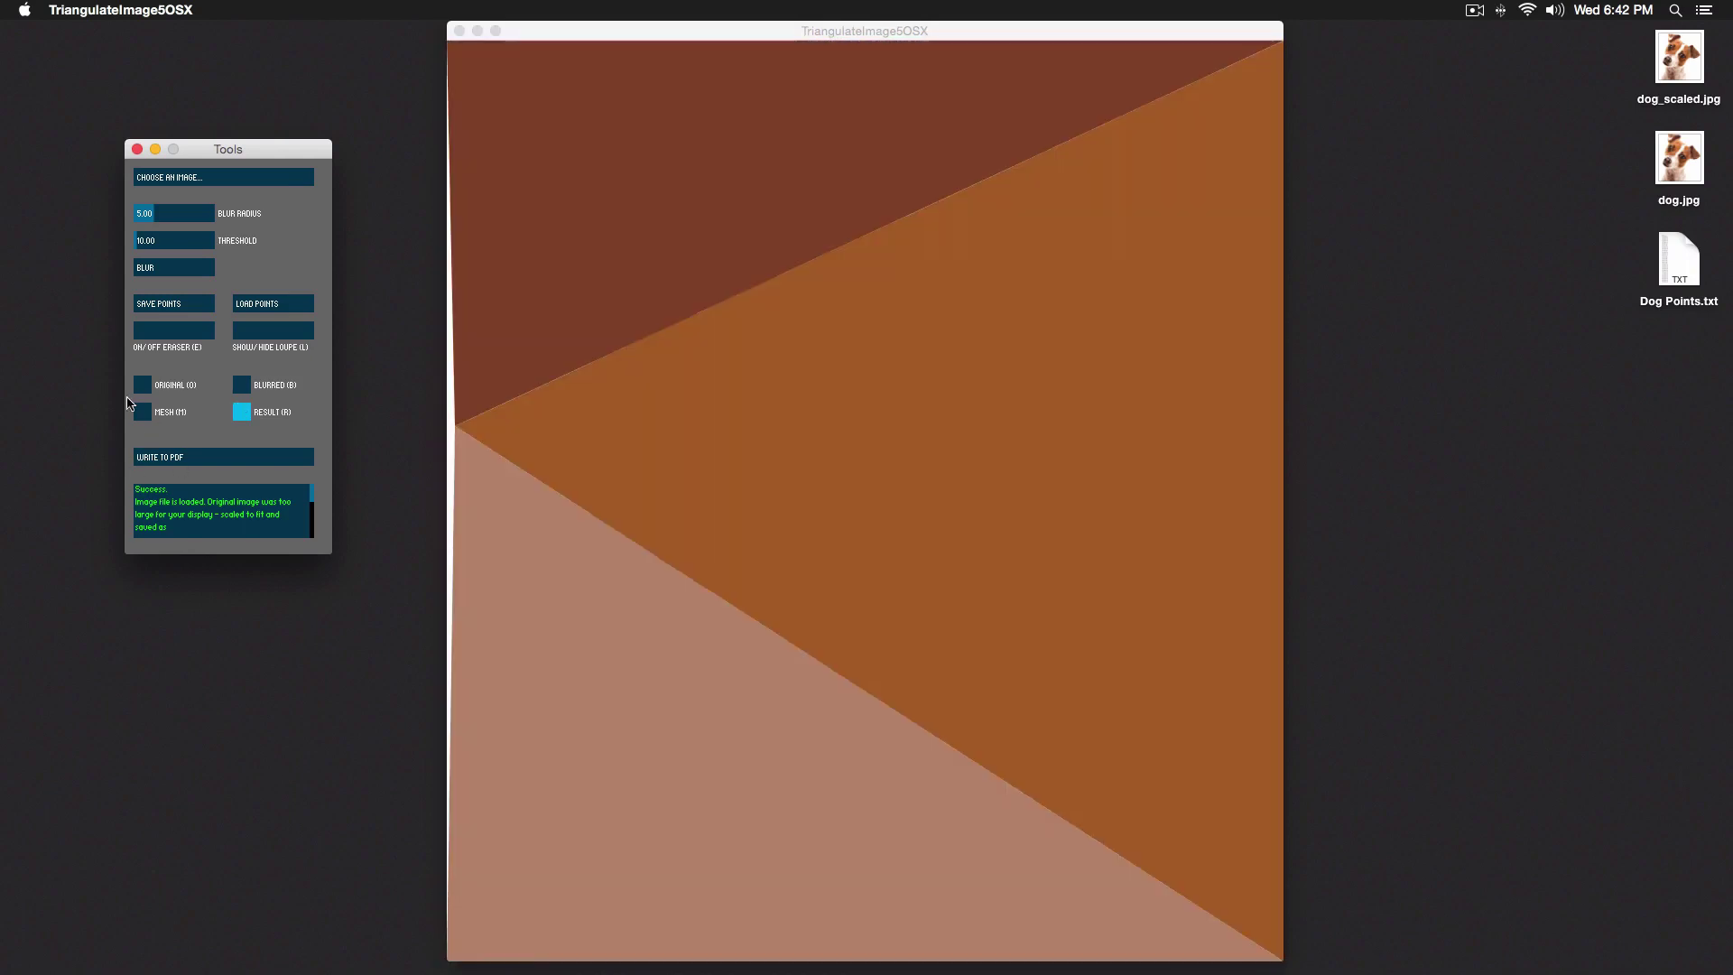
pyautogui.click(142, 386)
pyautogui.click(142, 413)
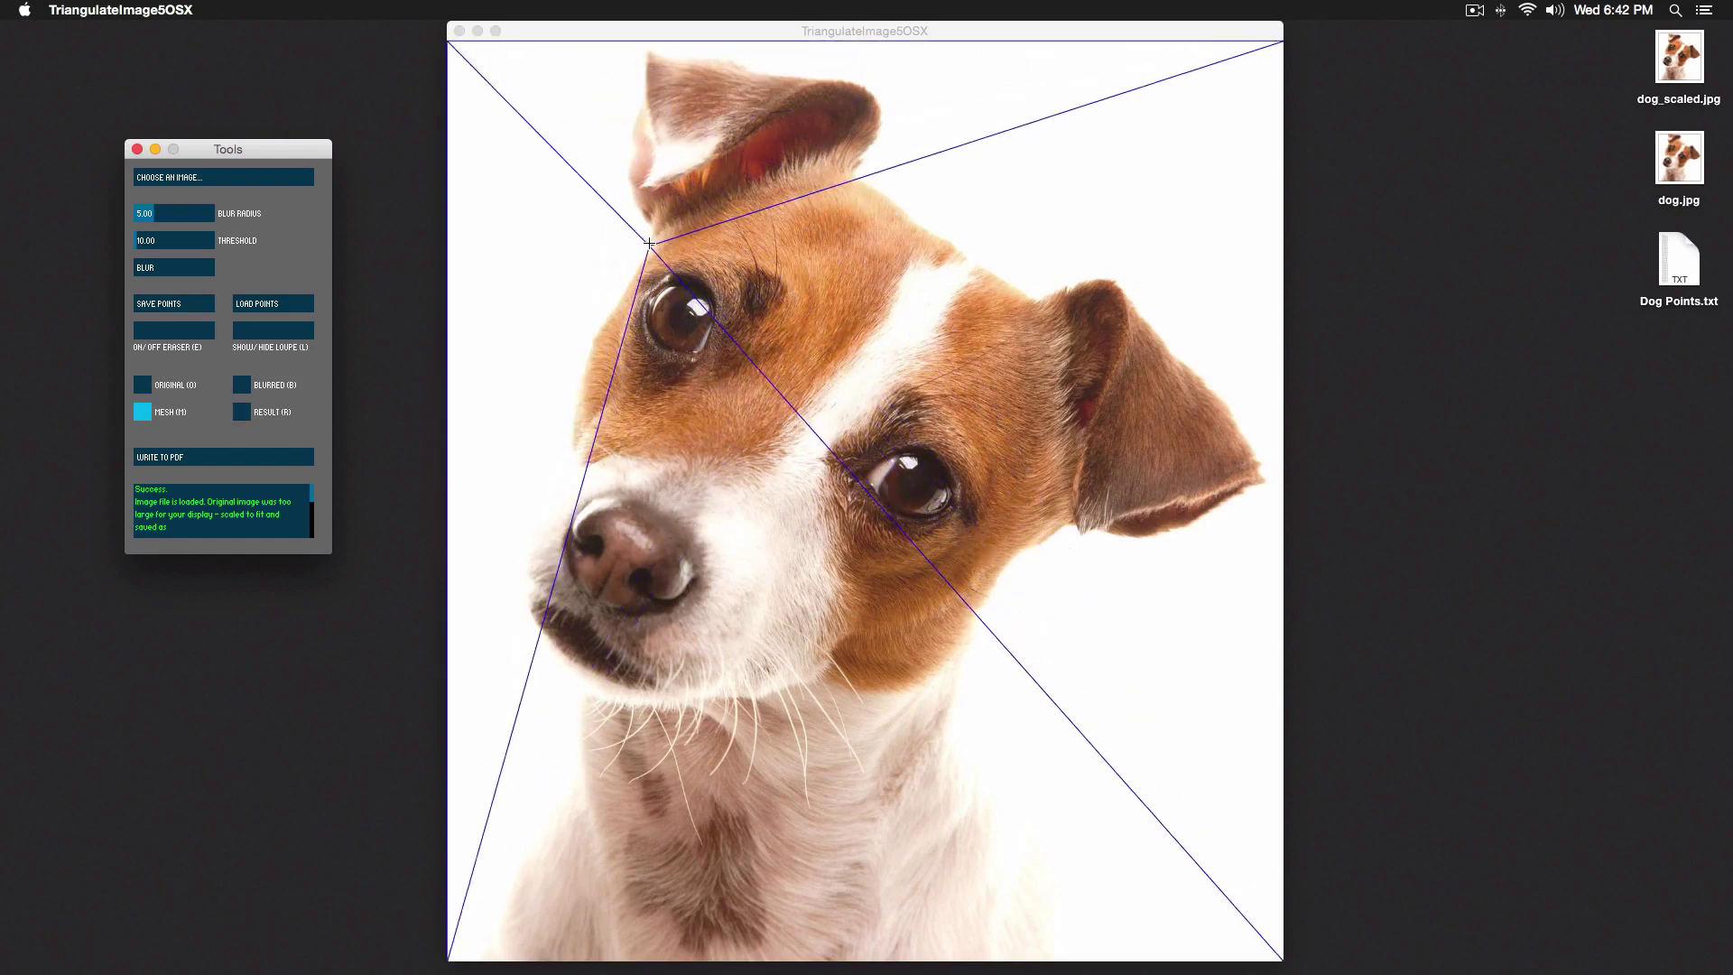
# - Plot outline points from the base of the raised ear around the face, neck and body, and up to the folded ear
pyautogui.click(649, 243)
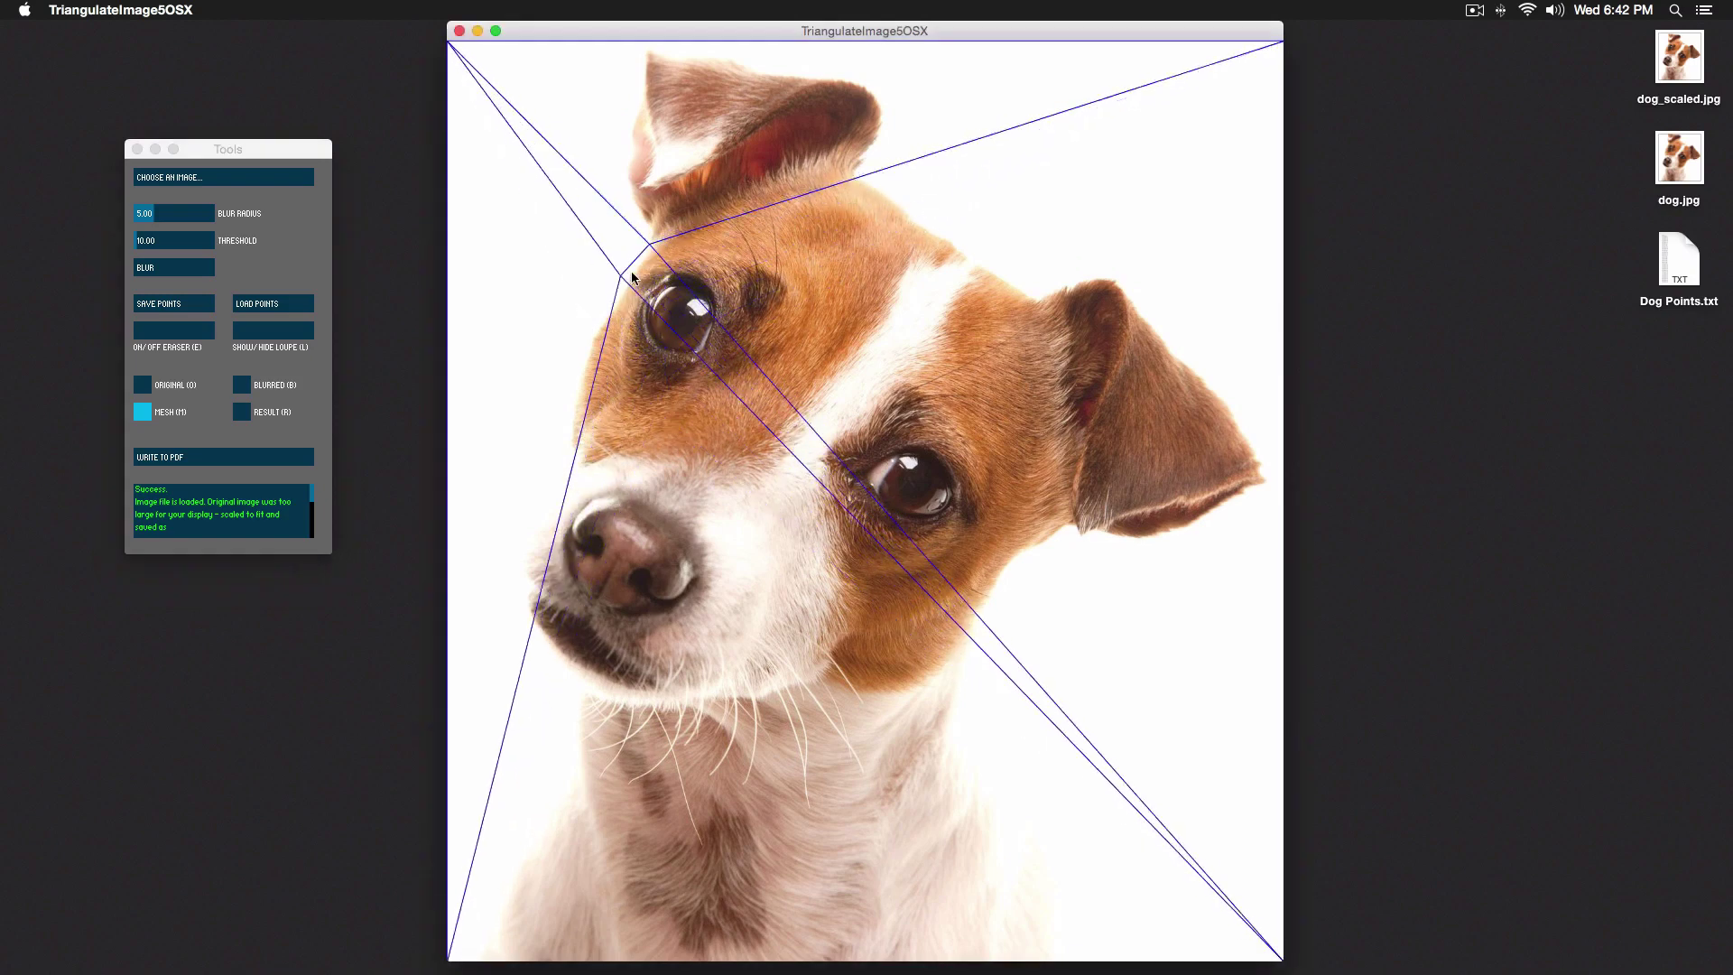
pyautogui.click(594, 330)
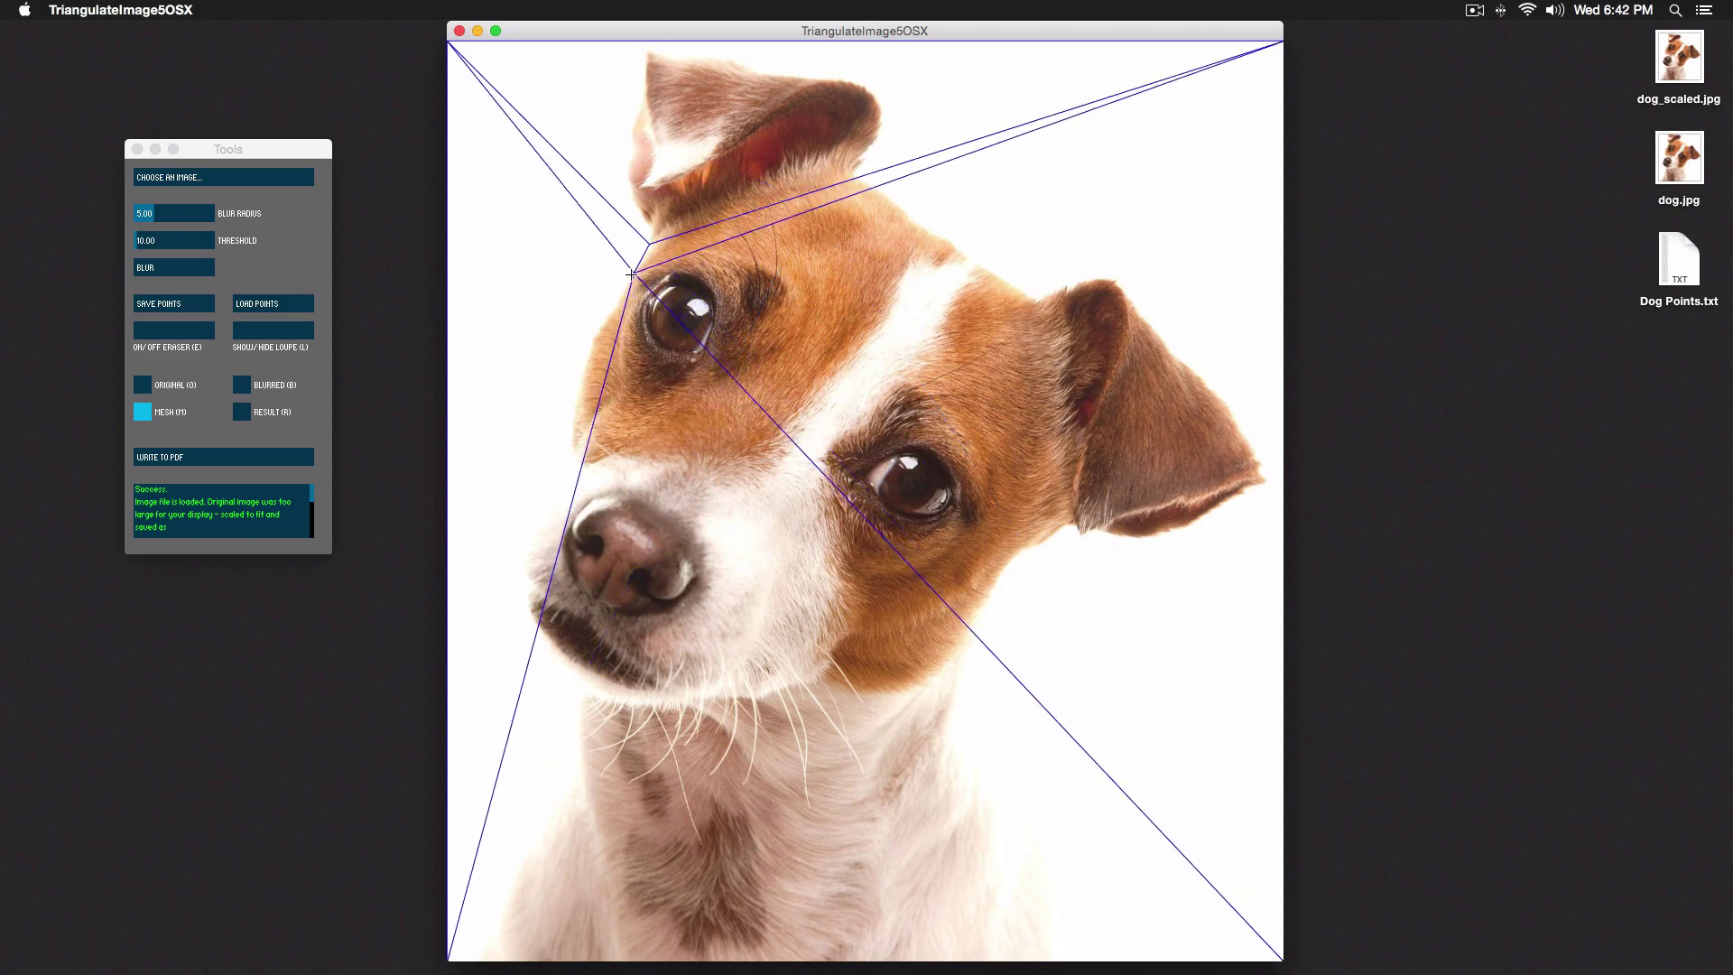
pyautogui.click(610, 304)
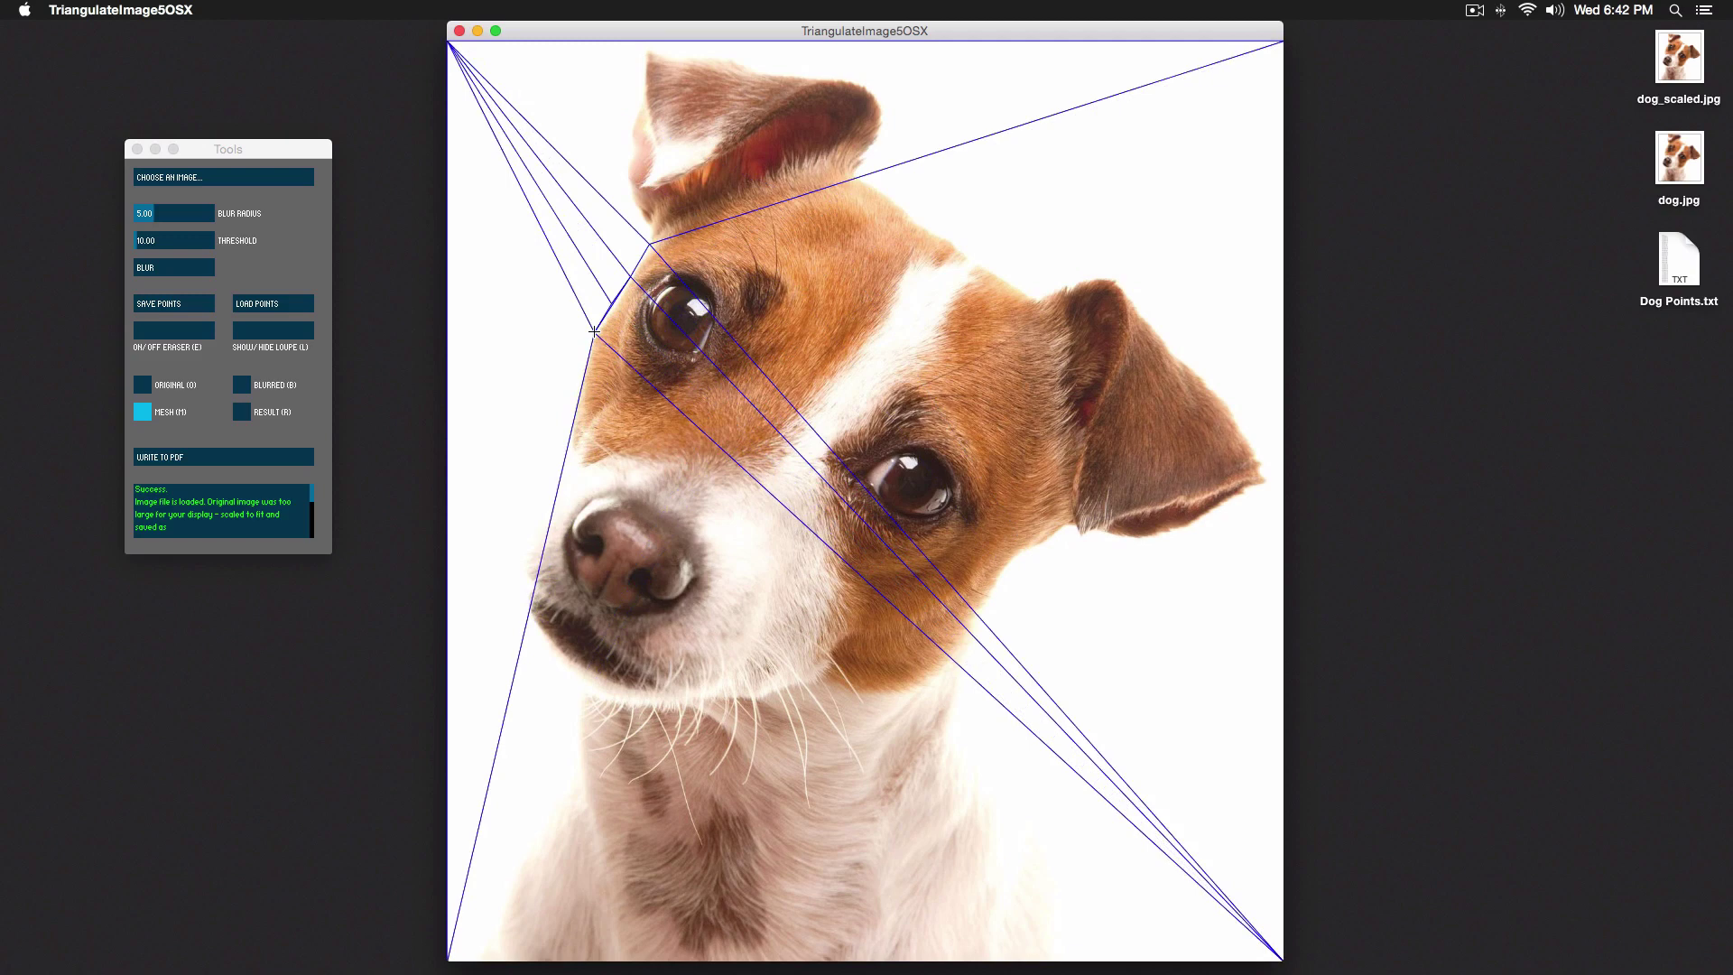
pyautogui.click(594, 332)
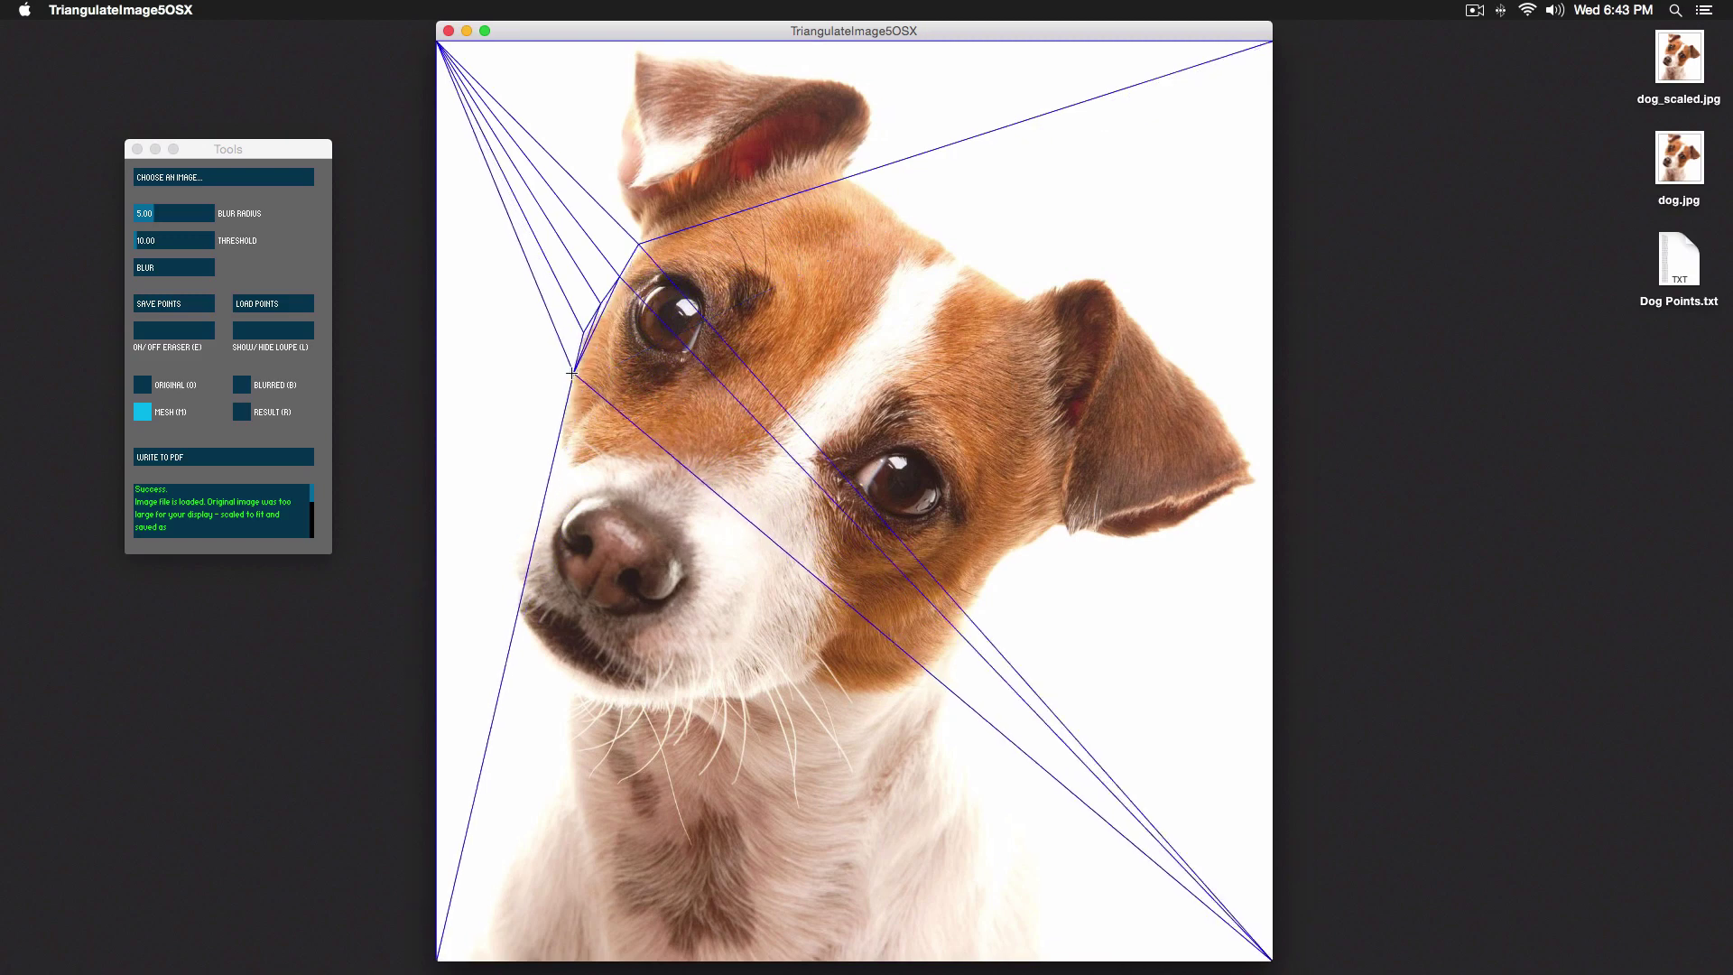
pyautogui.click(569, 373)
pyautogui.click(563, 400)
pyautogui.click(557, 438)
pyautogui.click(552, 463)
pyautogui.click(544, 493)
pyautogui.click(520, 521)
pyautogui.click(514, 535)
pyautogui.click(508, 555)
pyautogui.click(520, 596)
pyautogui.click(520, 611)
pyautogui.click(539, 652)
pyautogui.click(549, 661)
pyautogui.click(570, 693)
pyautogui.click(573, 717)
pyautogui.click(571, 746)
pyautogui.click(576, 803)
pyautogui.click(548, 813)
pyautogui.click(518, 840)
pyautogui.click(502, 889)
pyautogui.click(484, 927)
pyautogui.click(478, 960)
pyautogui.click(576, 959)
pyautogui.click(675, 955)
pyautogui.click(692, 958)
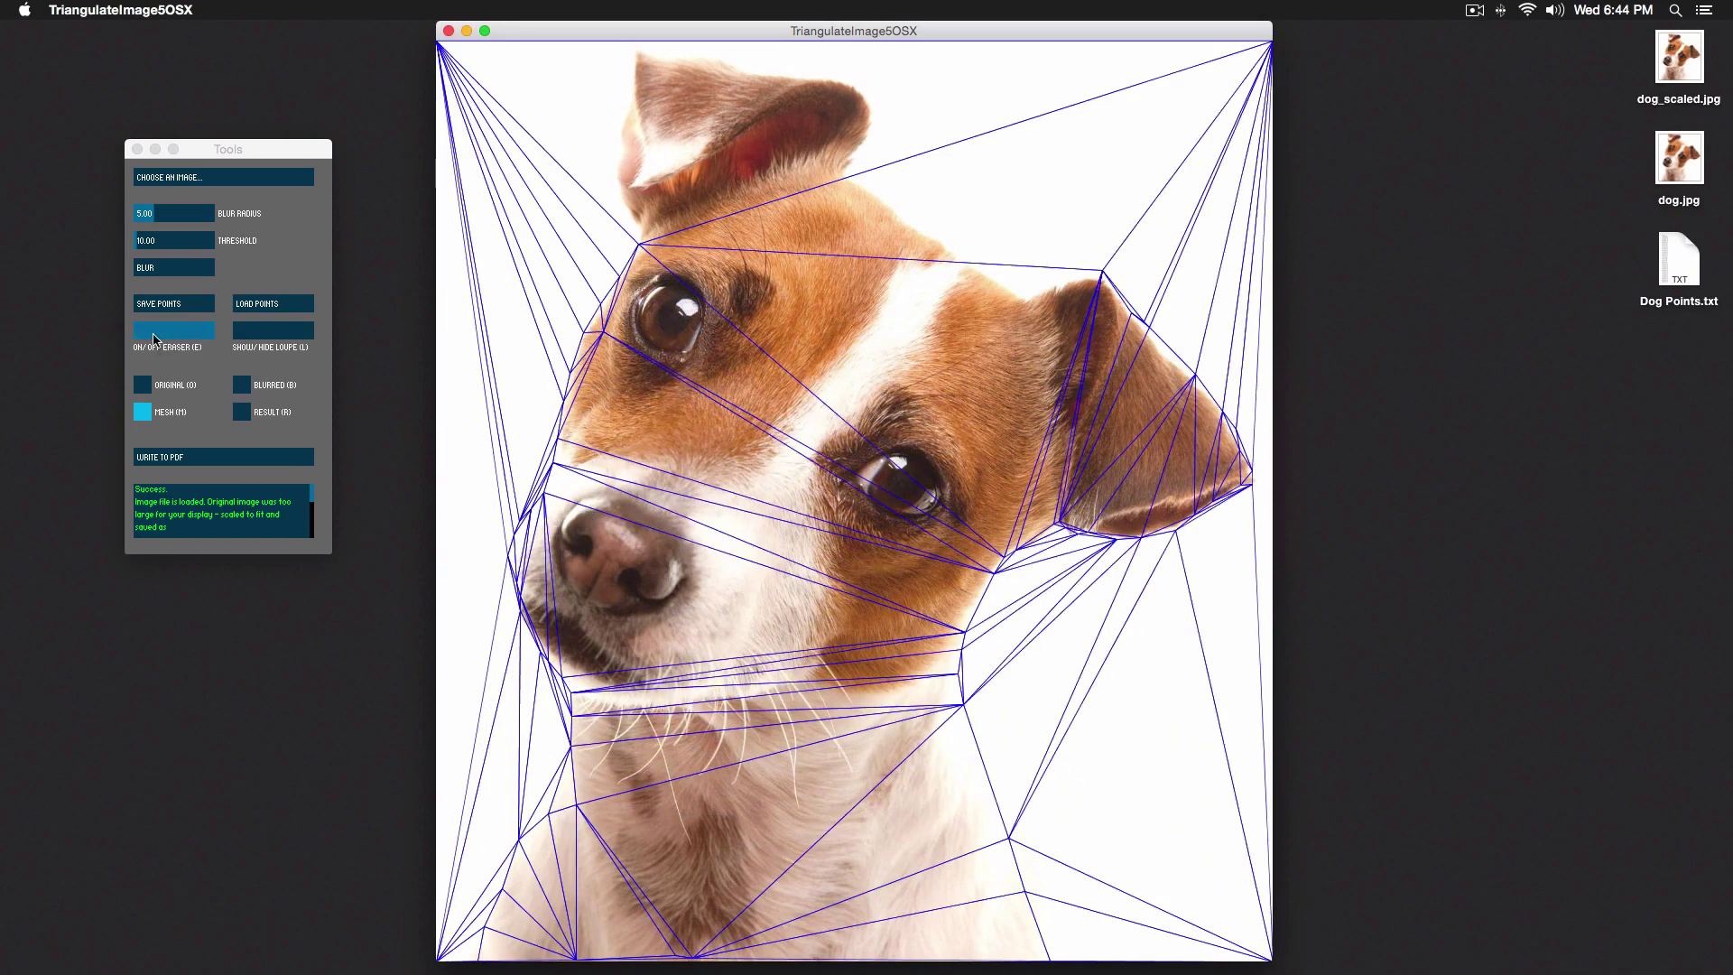
# - Erase the points along the upper edge of the folded ear with the eraser, and turn the eraser off
pyautogui.click(152, 340)
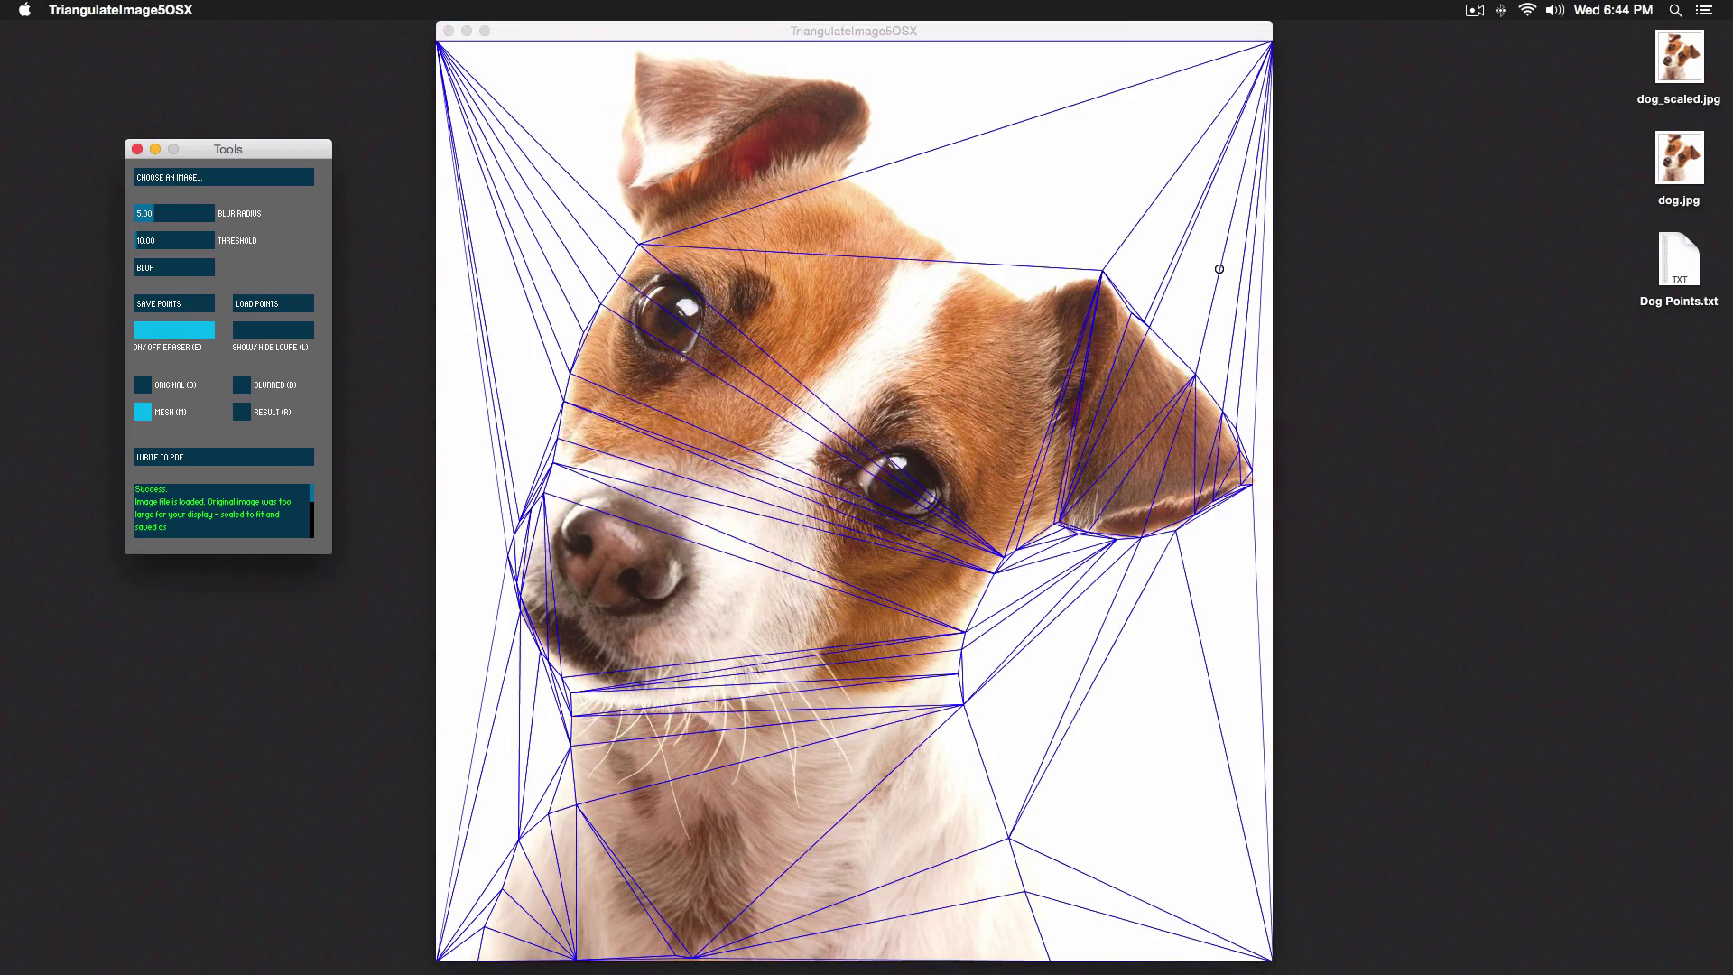
pyautogui.click(1097, 268)
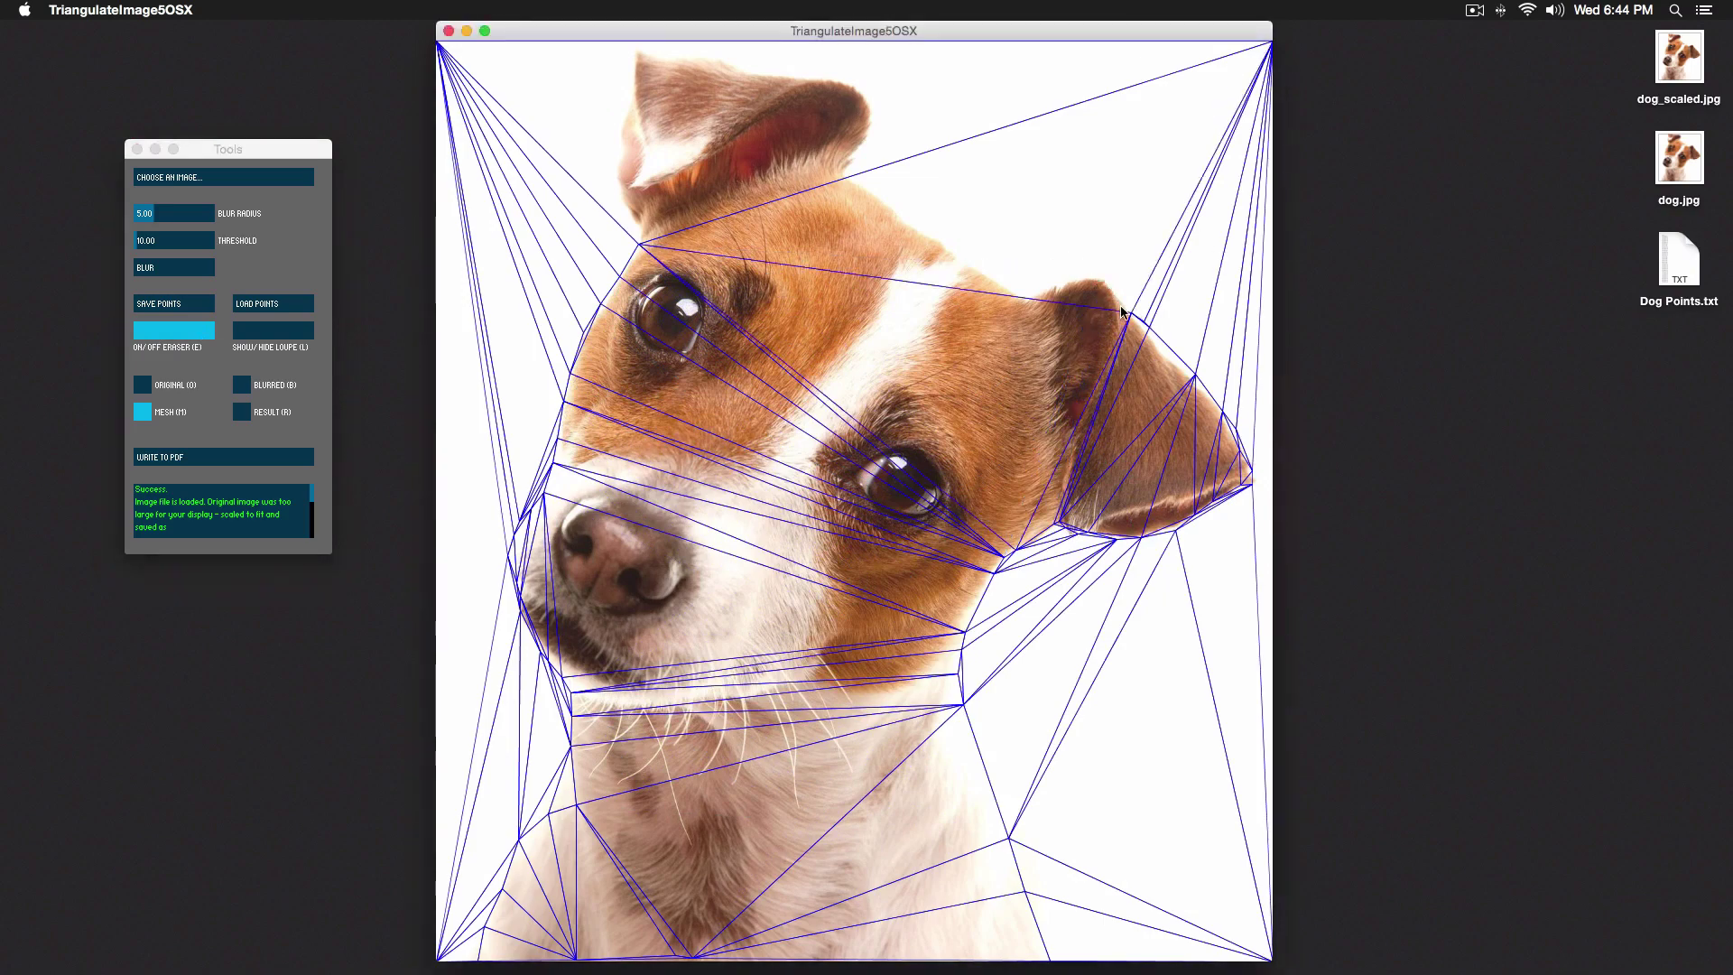
pyautogui.click(1131, 313)
pyautogui.click(1144, 322)
pyautogui.click(1150, 327)
pyautogui.click(1196, 375)
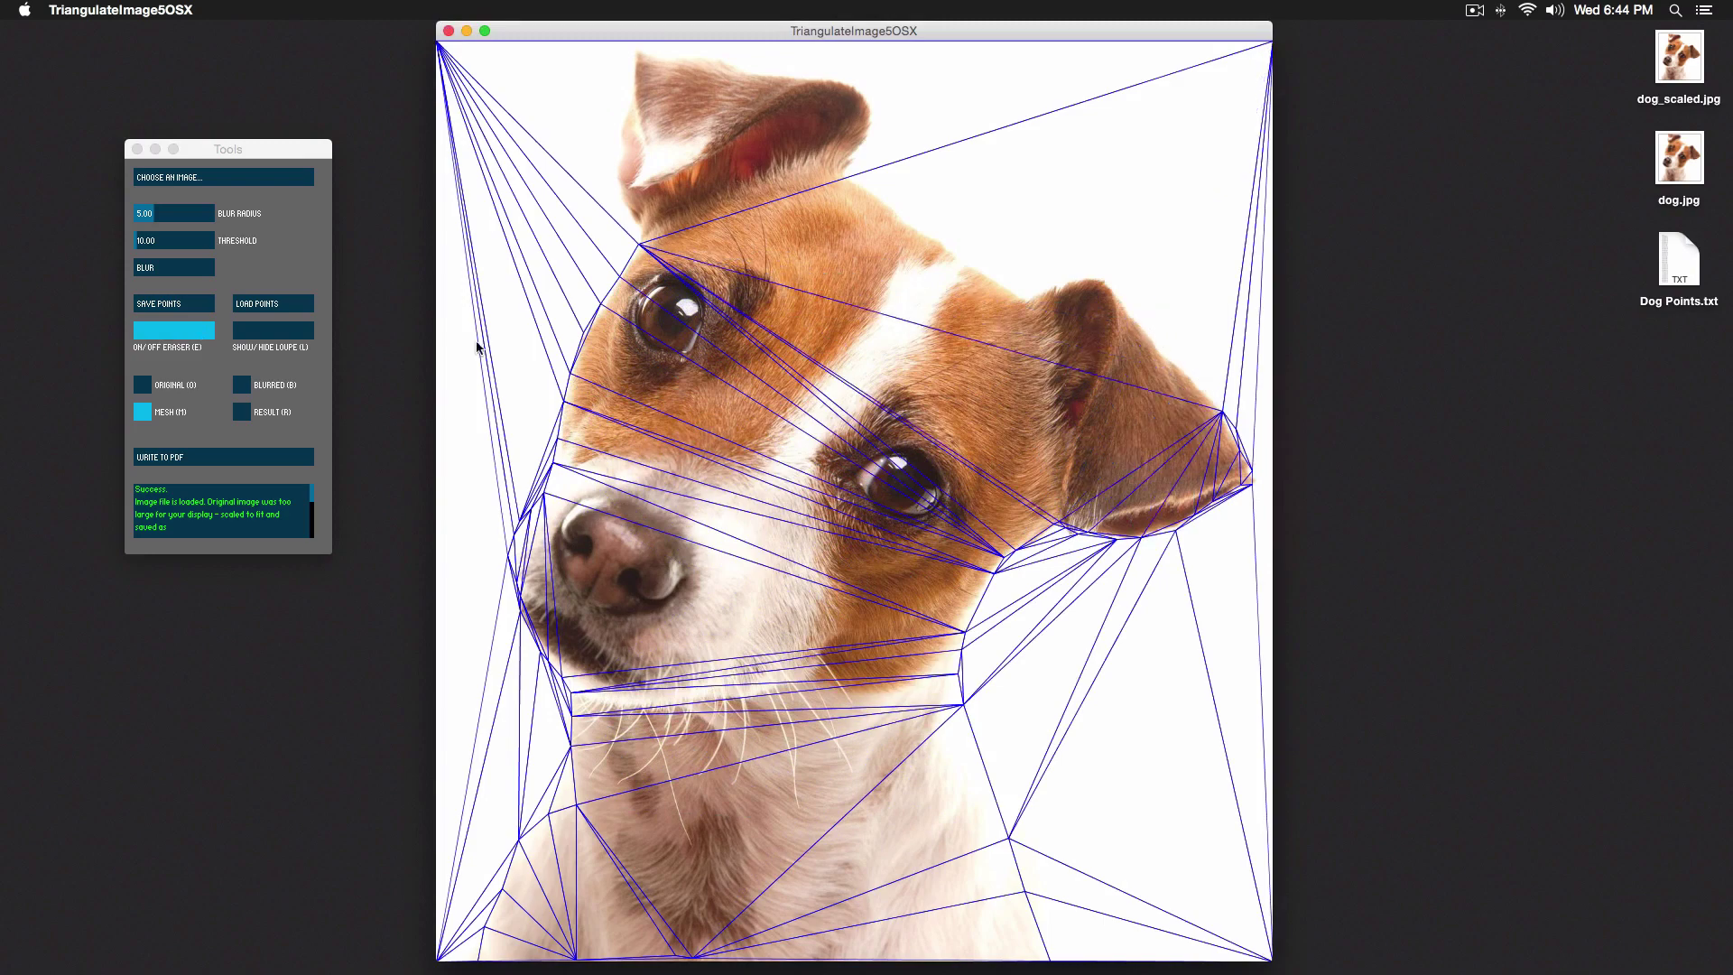
pyautogui.click(172, 333)
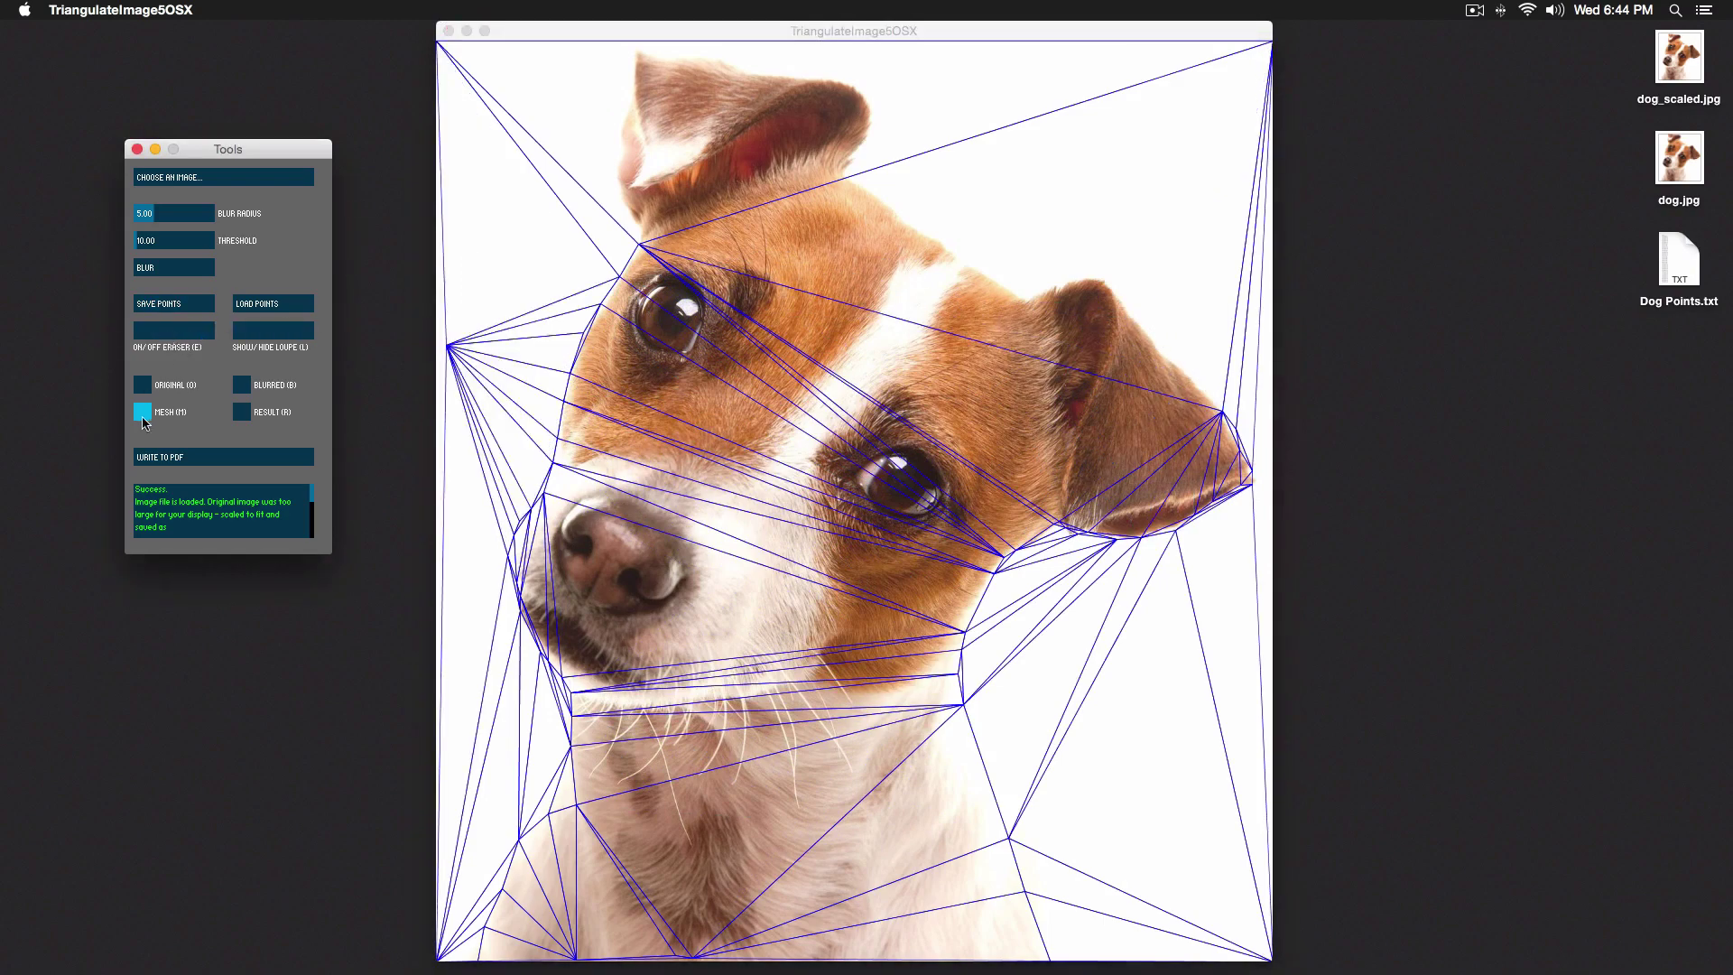
# - Replot points along the folded ear's upper edge and continue across the head and around the raised ear to close the outline
pyautogui.moveTo(221, 150); pyautogui.dragTo(210, 121)
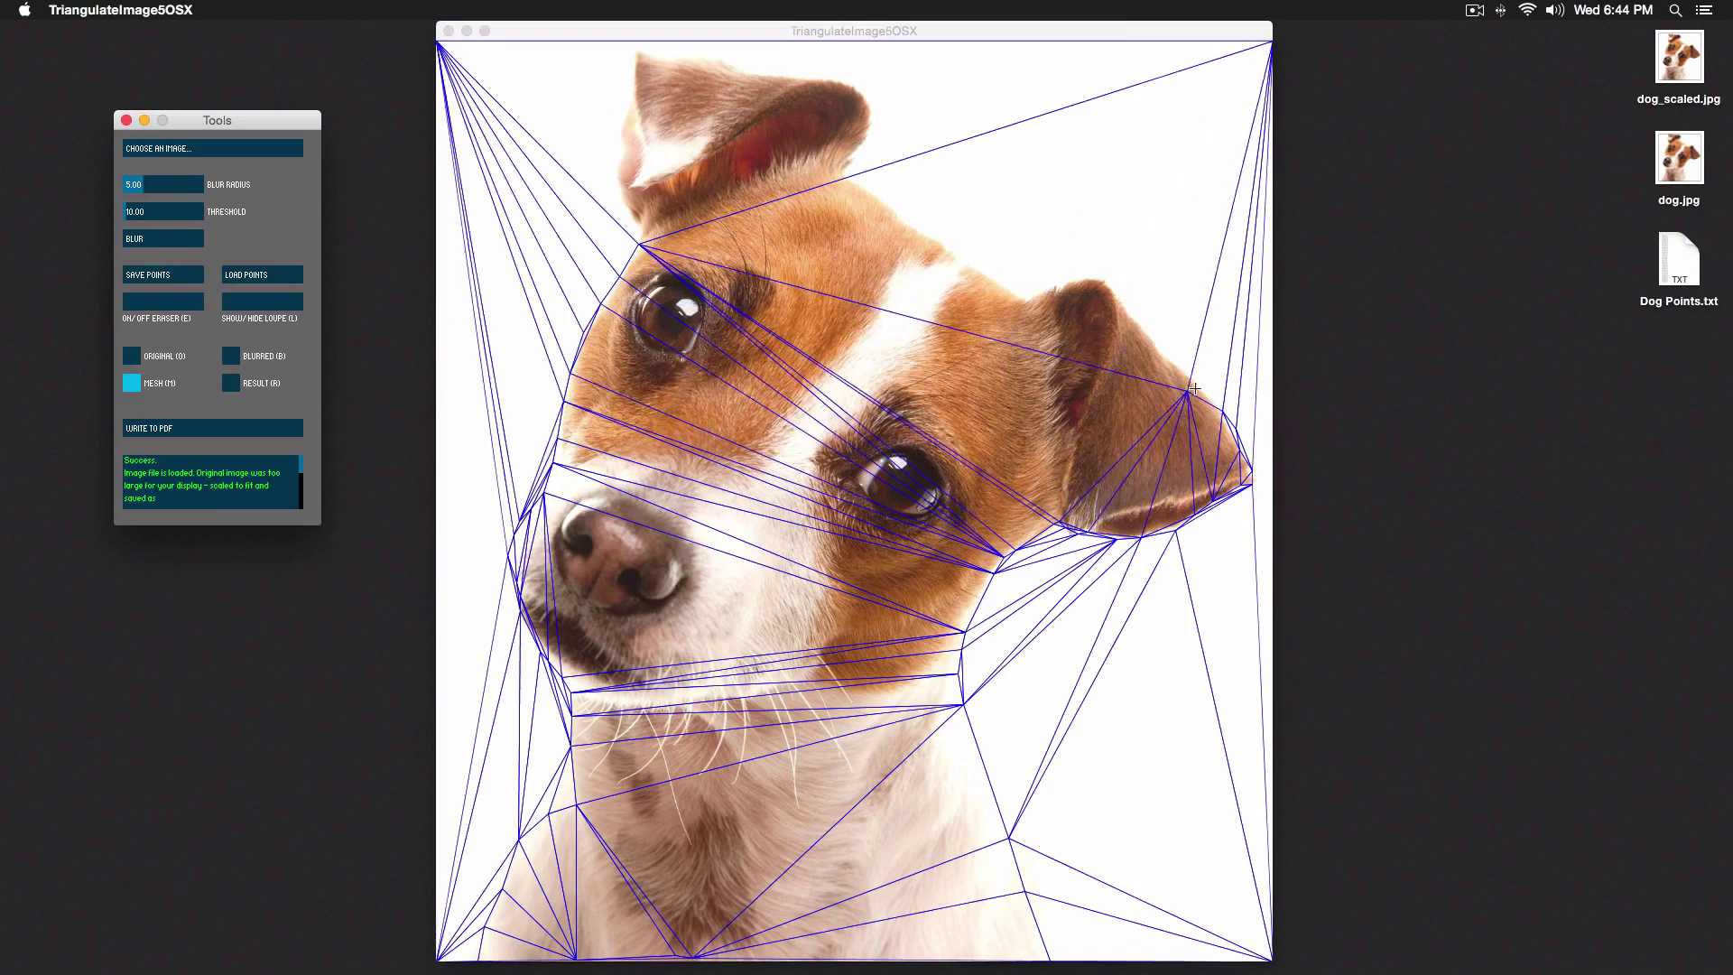
pyautogui.click(1183, 367)
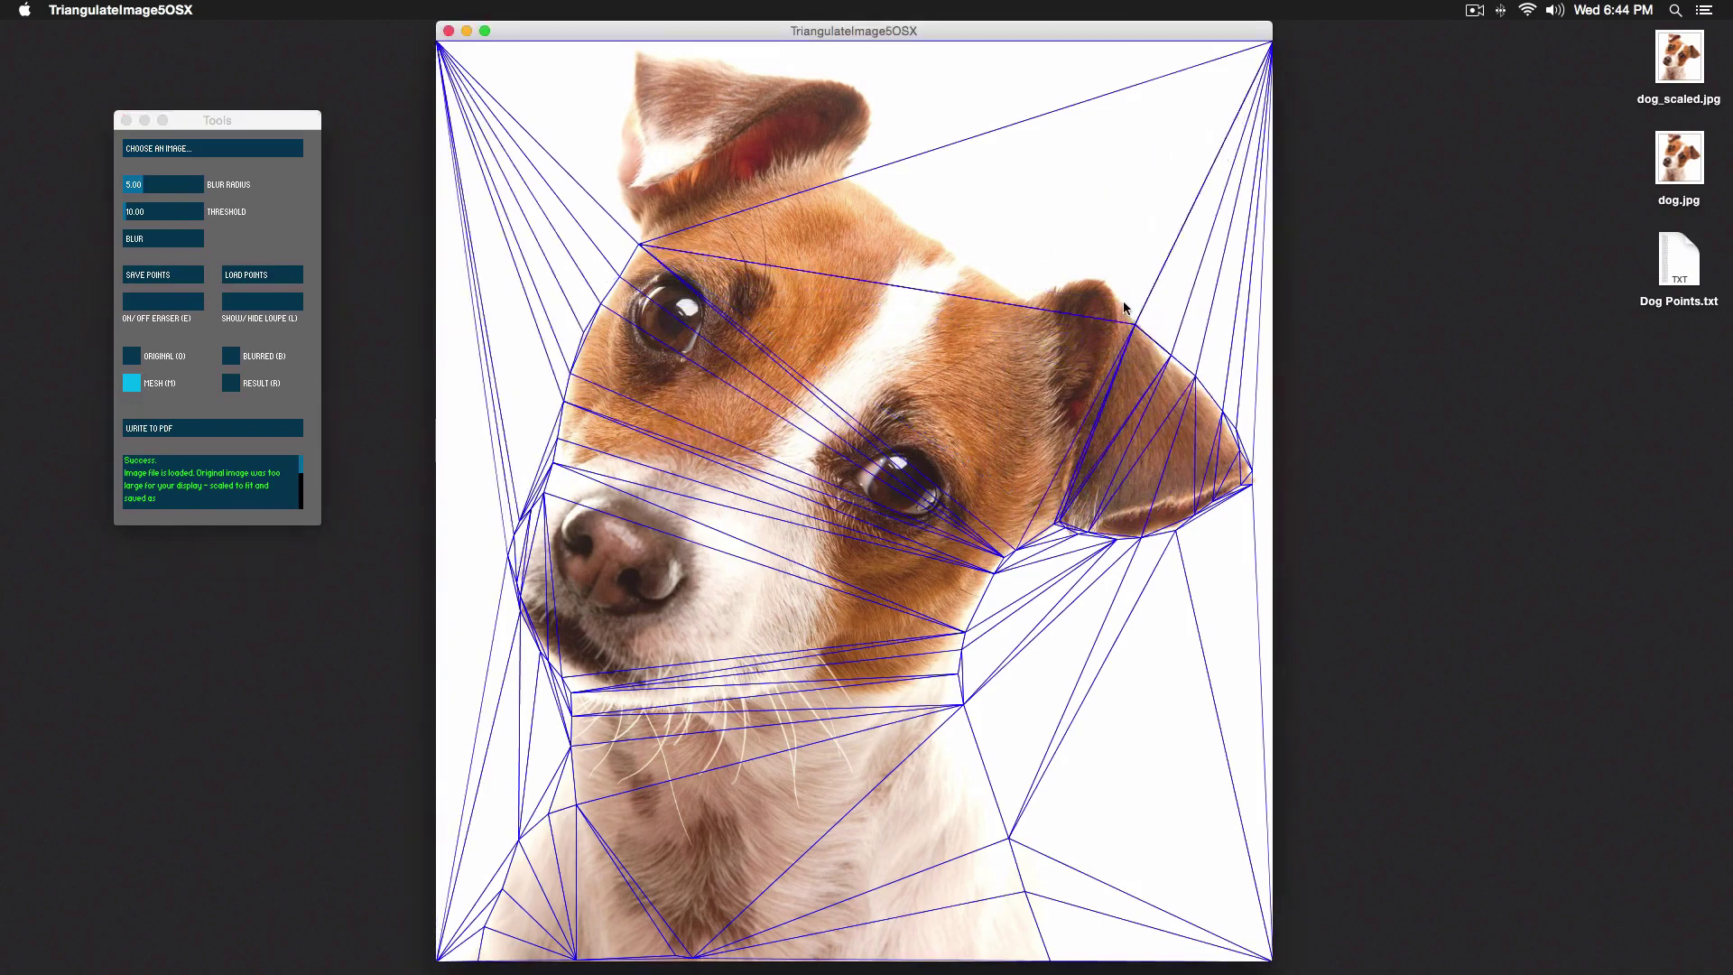
pyautogui.moveTo(1094, 276)
pyautogui.mouseDown()
pyautogui.moveTo(956, 255)
pyautogui.moveTo(686, 58)
pyautogui.moveTo(639, 237)
pyautogui.mouseUp()
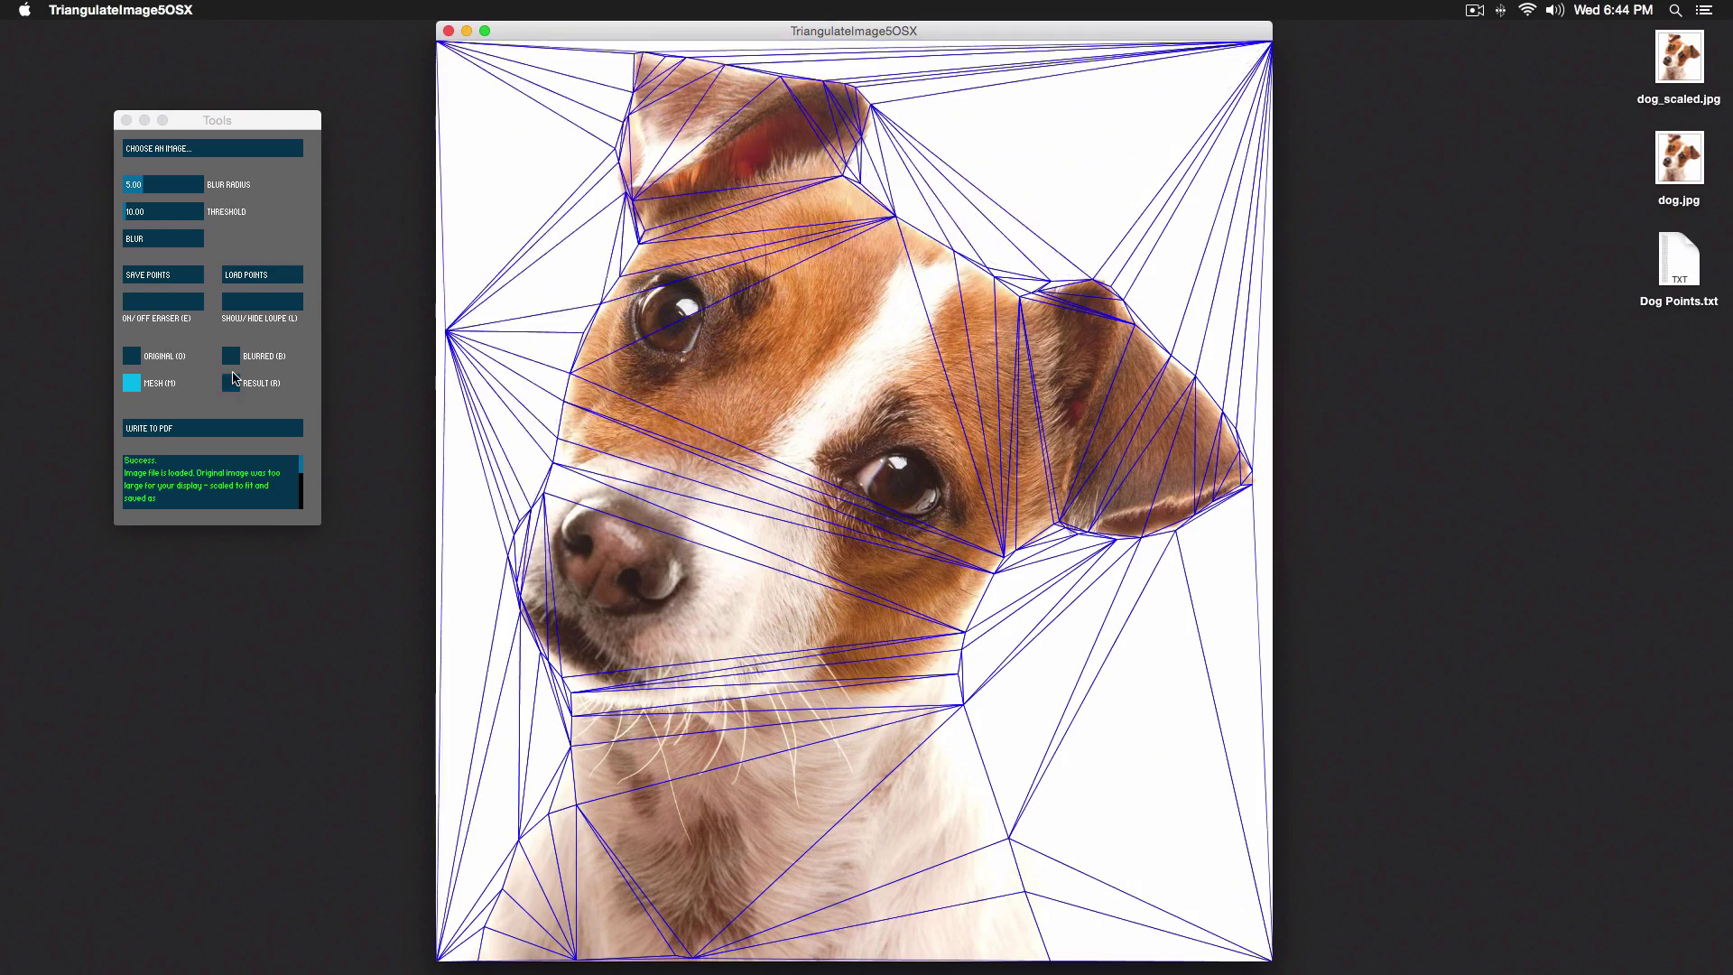
# - Preview the triangulated result of the plotted outline, and return to the mesh display
pyautogui.click(231, 388)
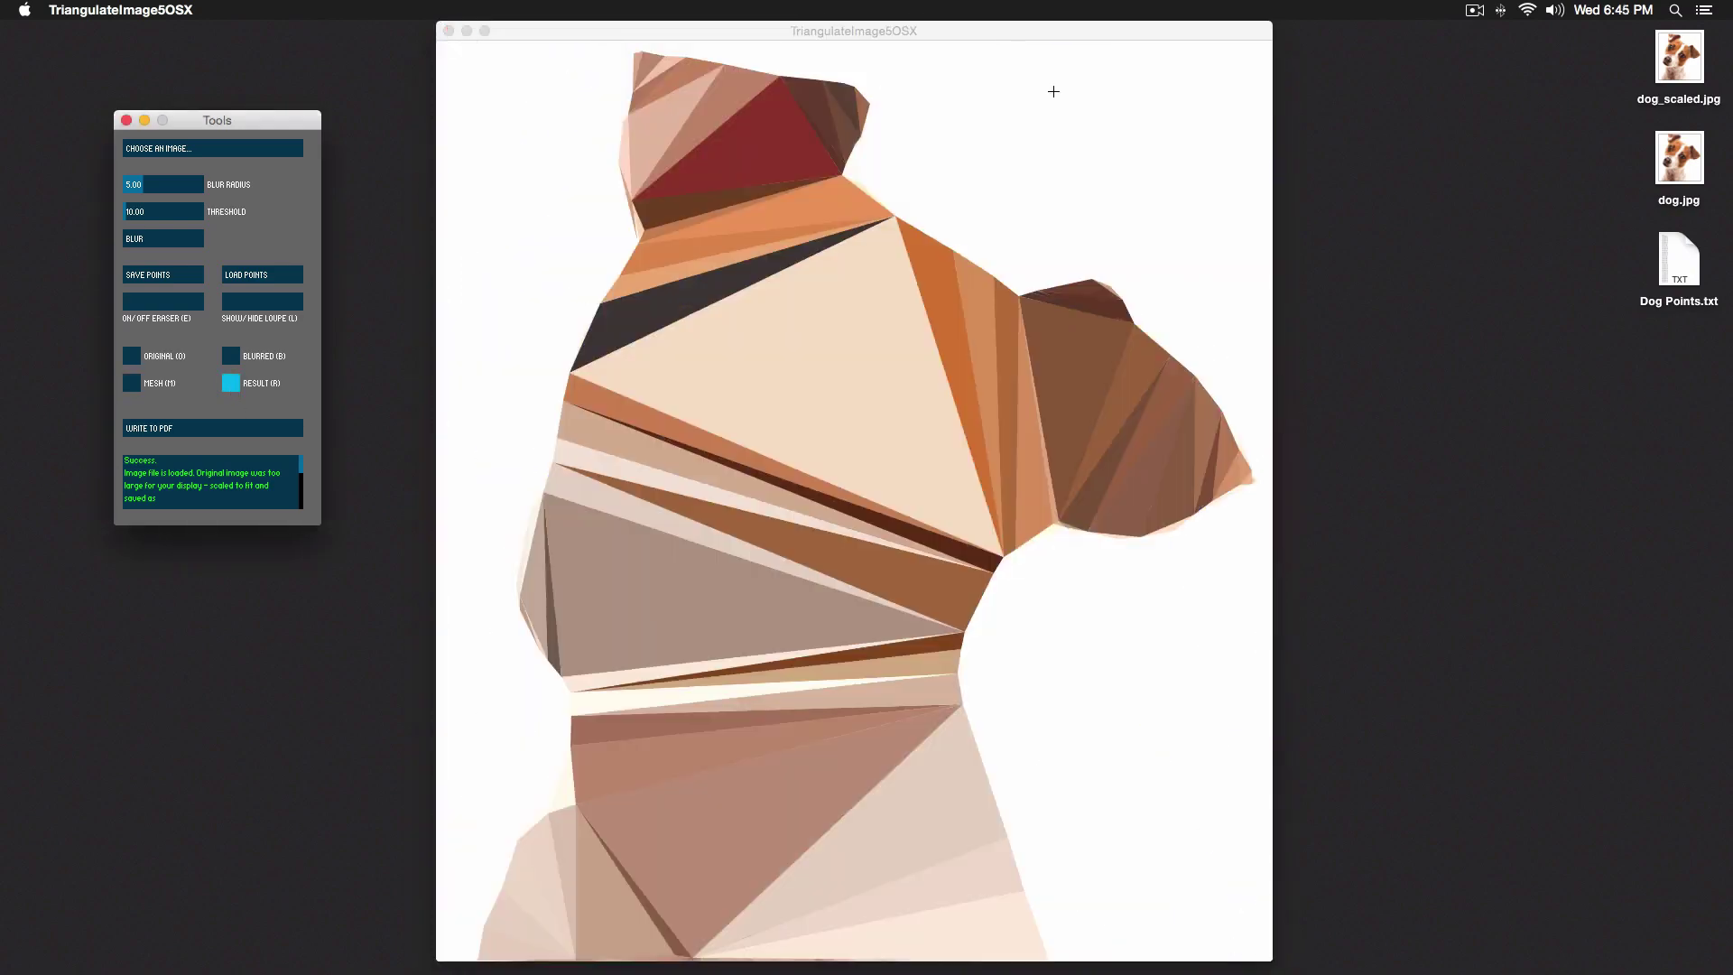
pyautogui.click(131, 383)
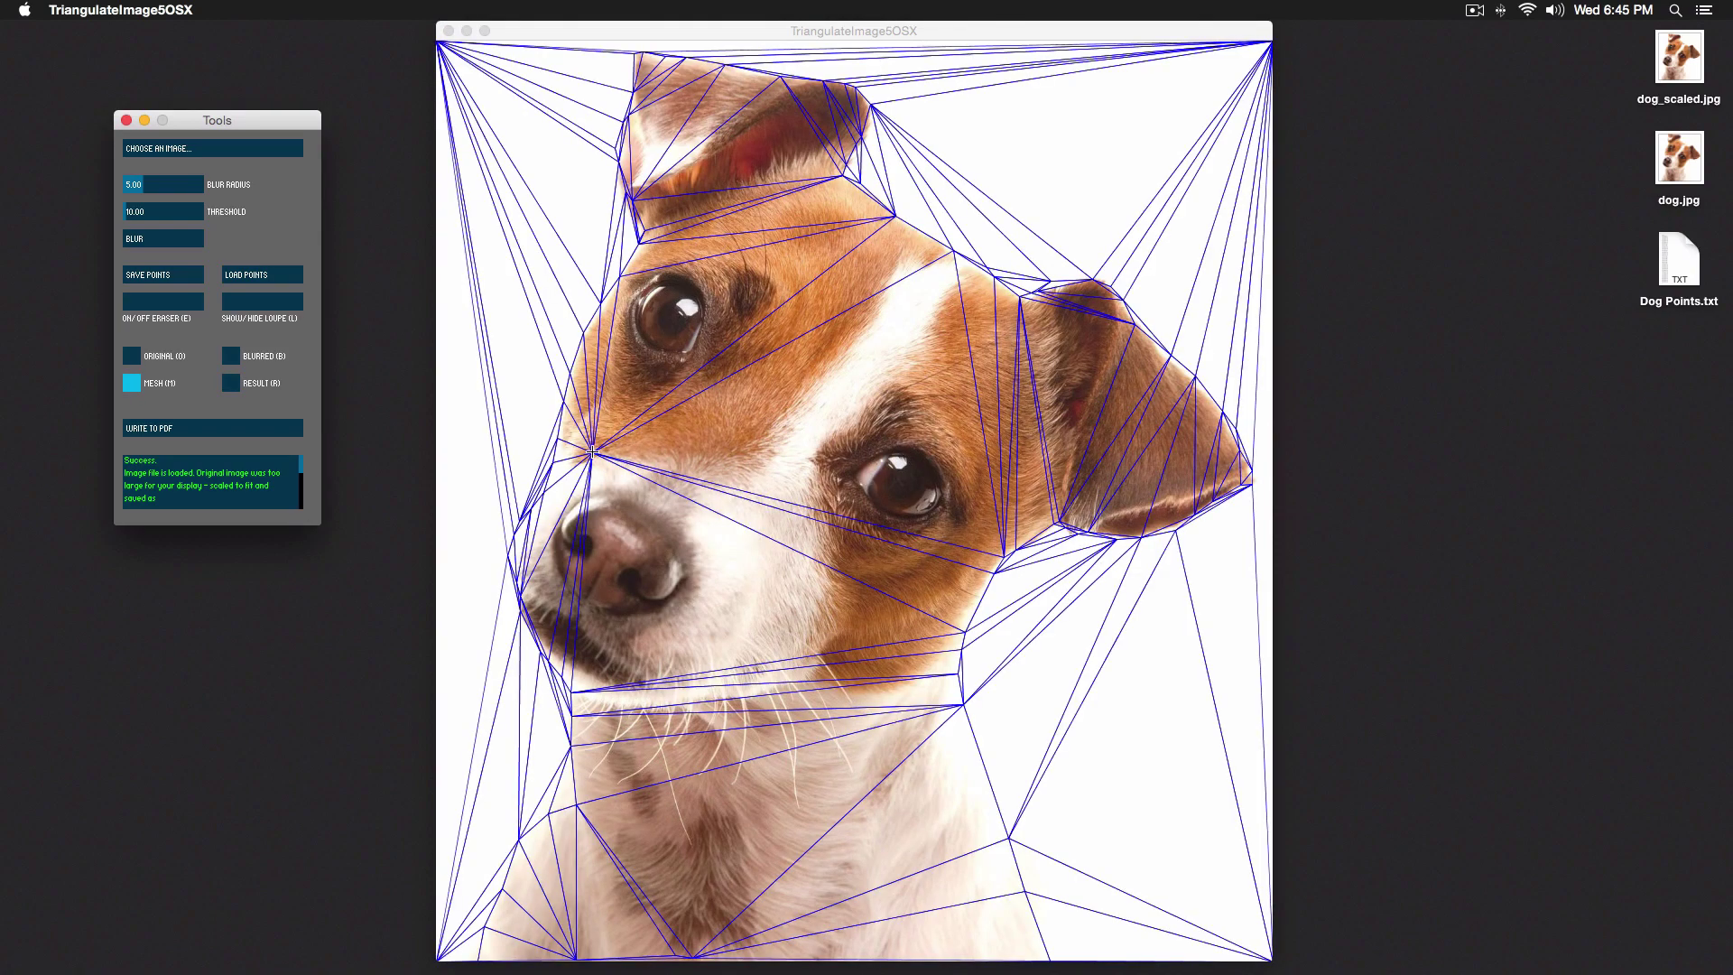